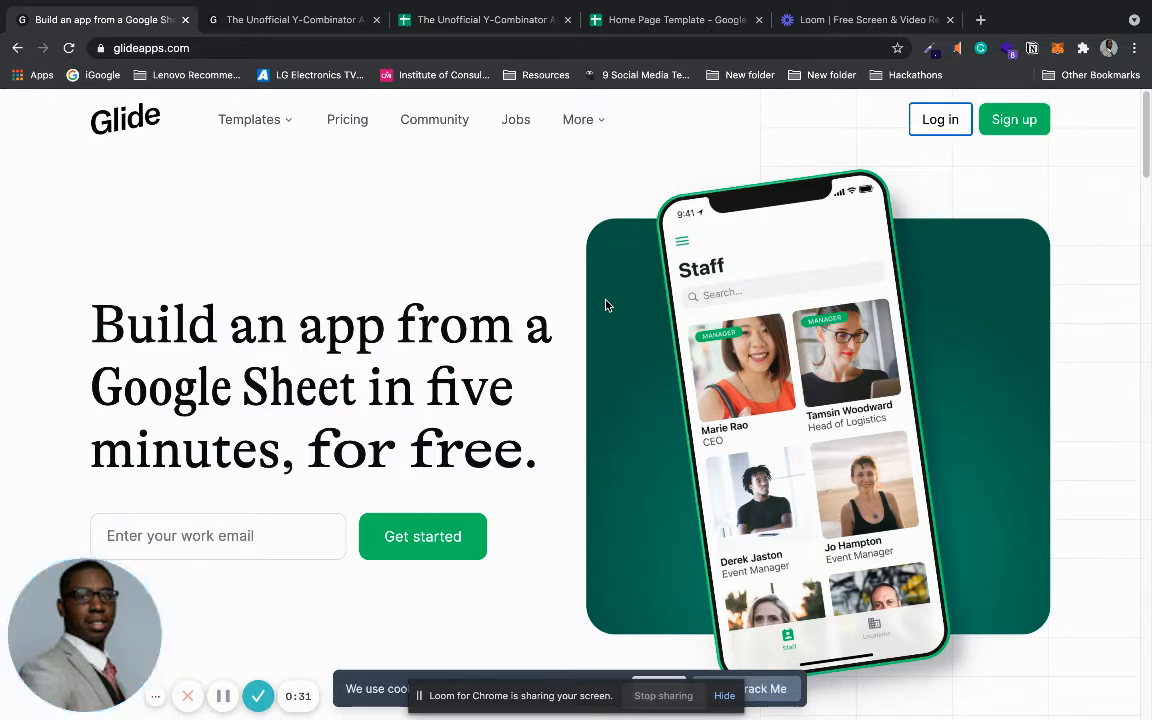
- Glance at the Y-Combinator example, then sign in to Glide and start a new app
click(300, 20)
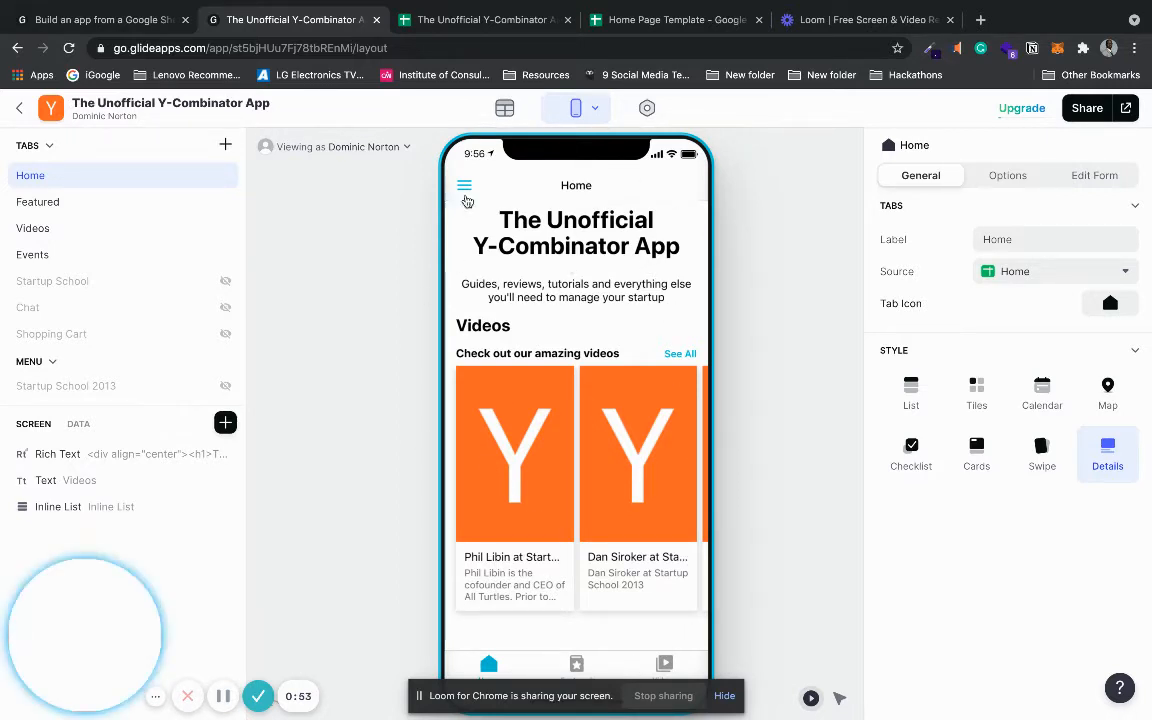
click(120, 20)
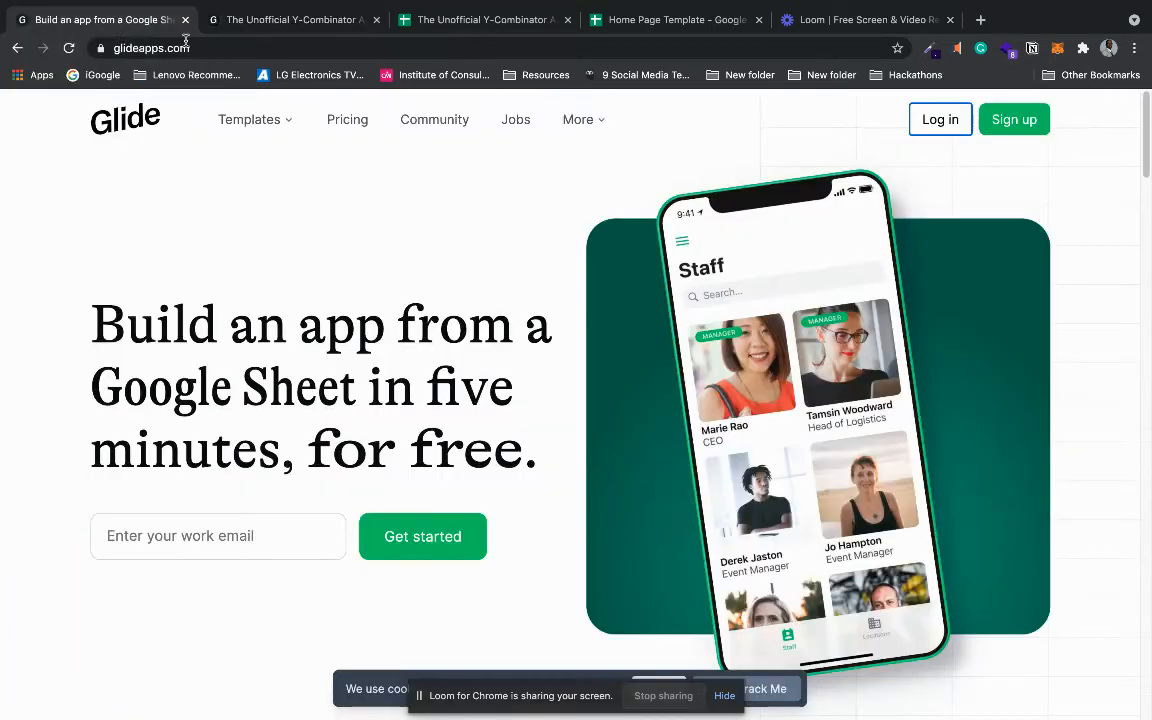
click(936, 120)
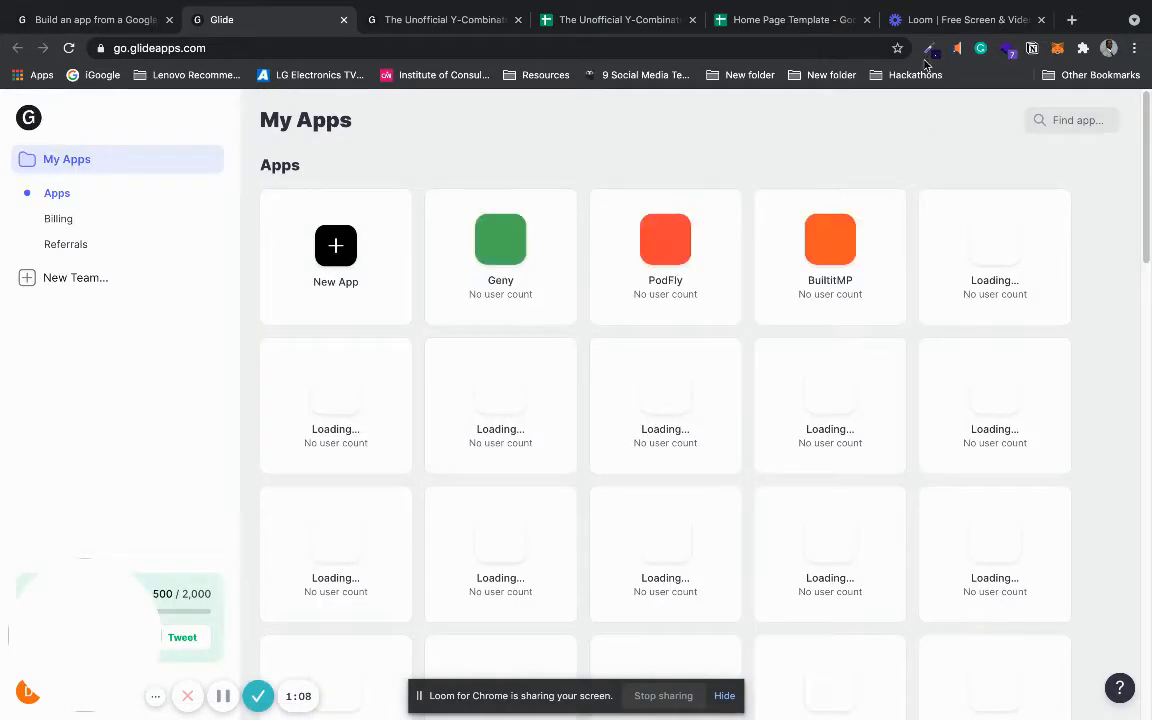
click(360, 260)
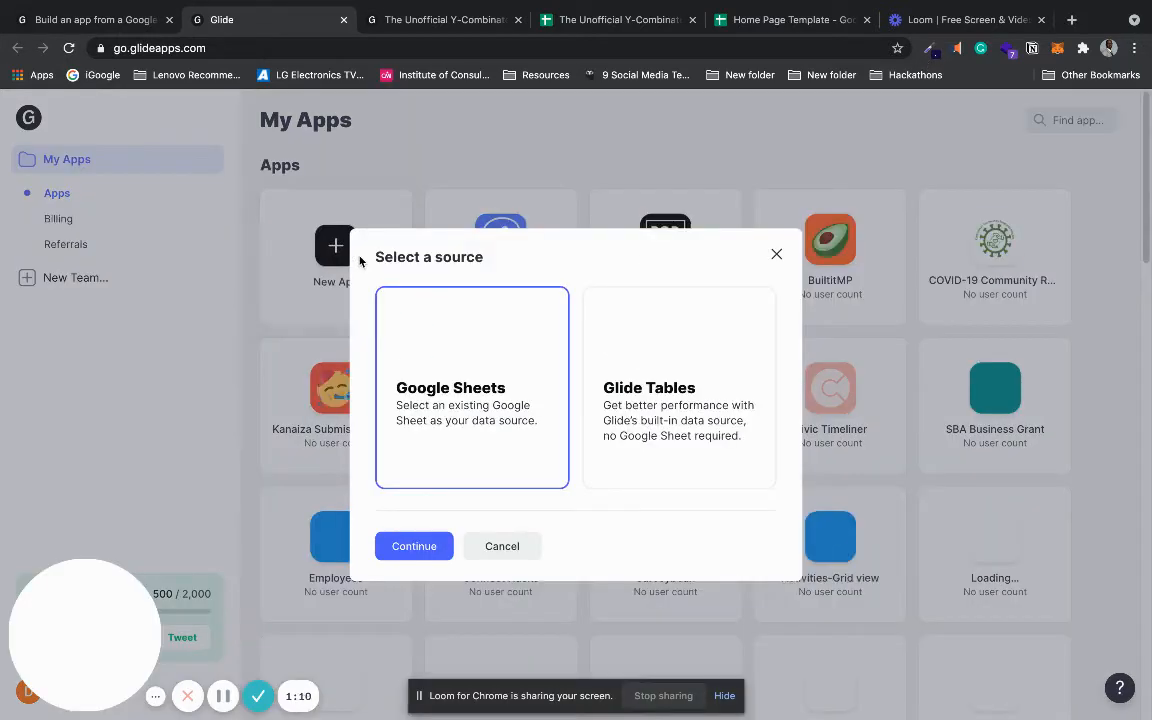
- Use the Home Page Template Google Sheet as the app's data source and open that sheet
click(413, 545)
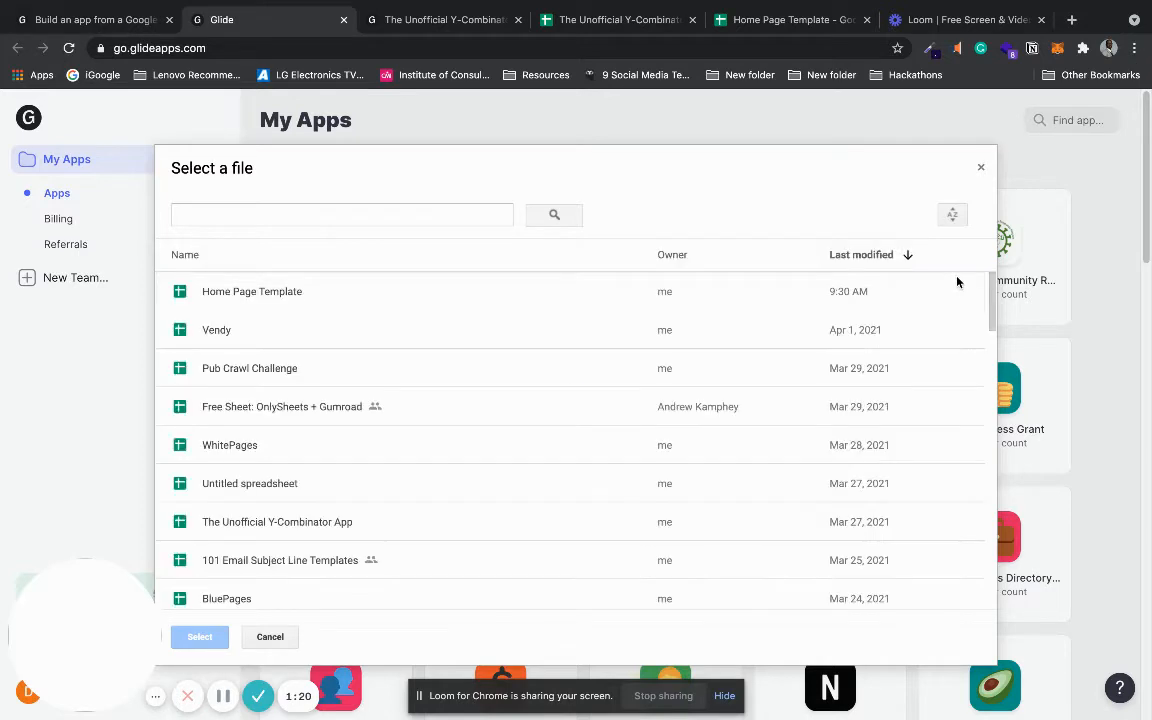
click(334, 290)
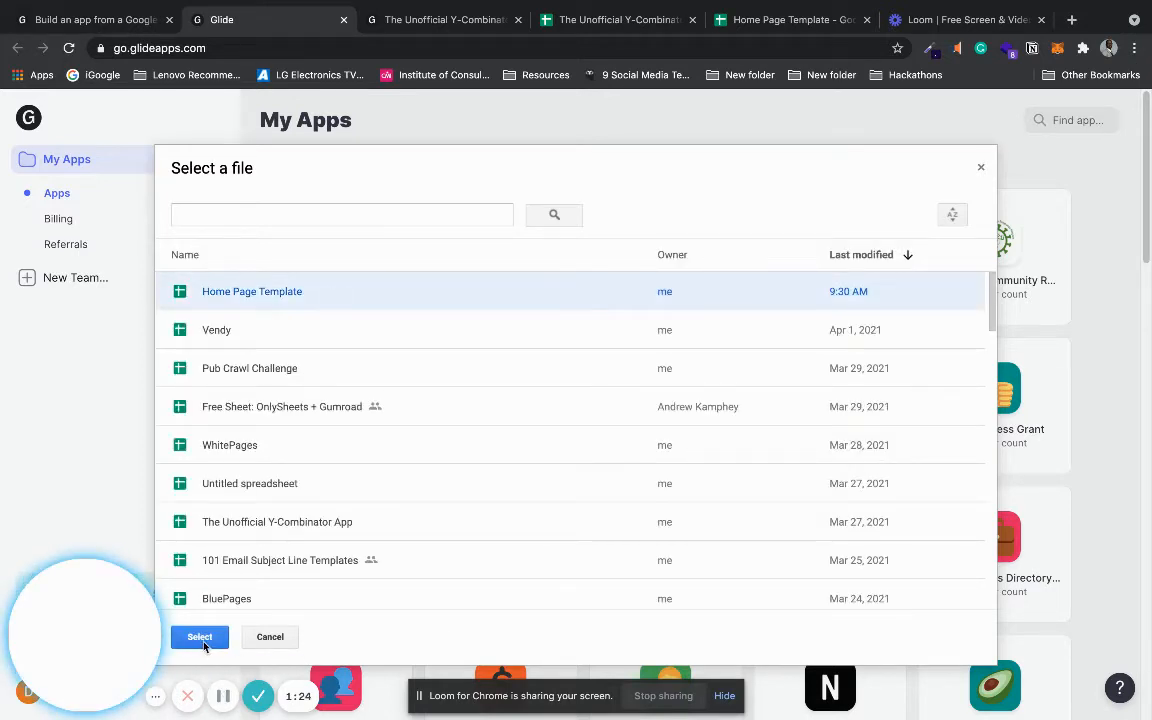
click(202, 640)
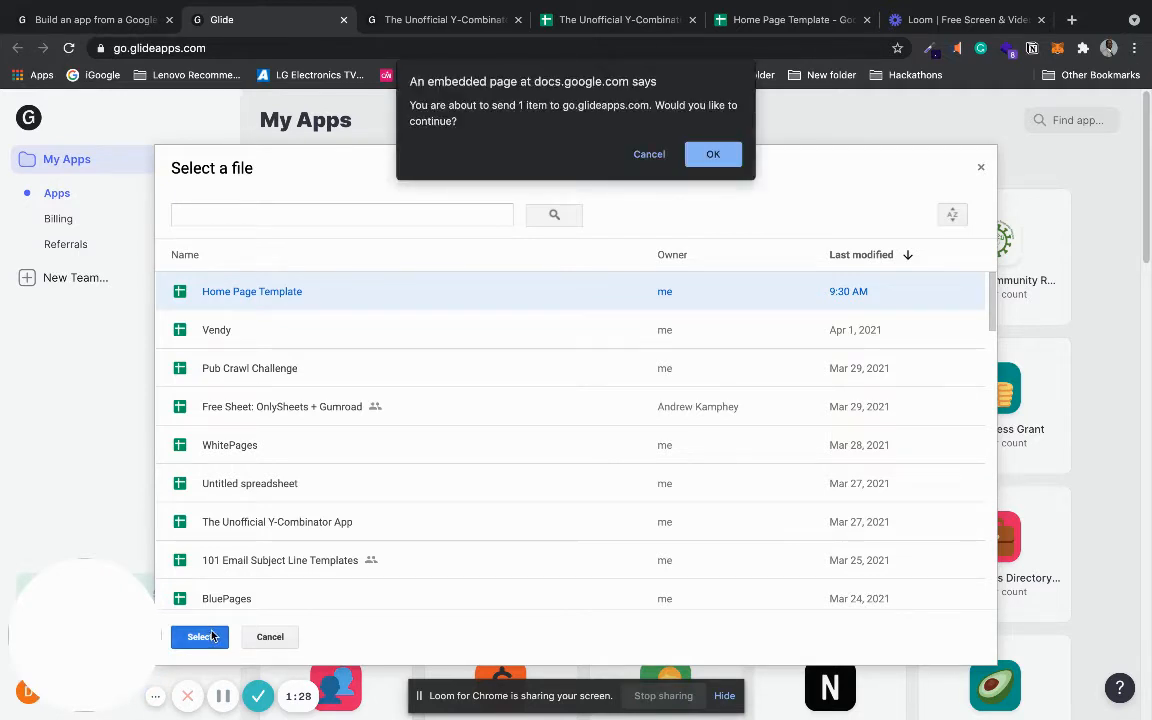
click(713, 155)
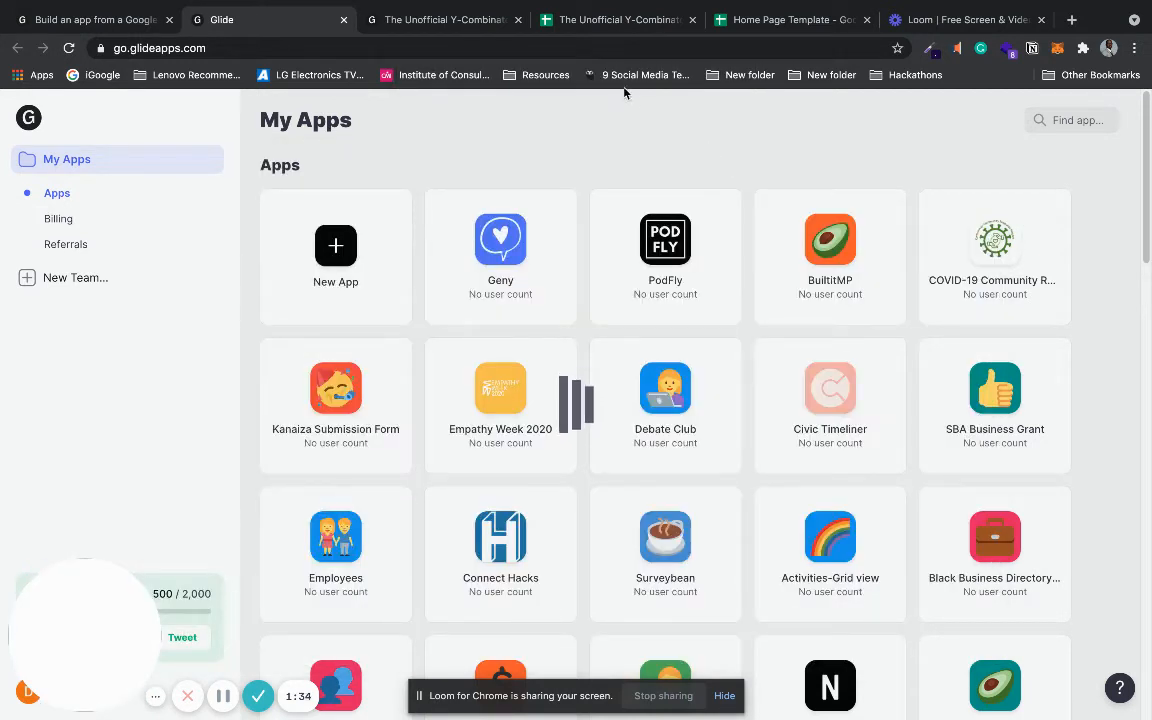
click(775, 22)
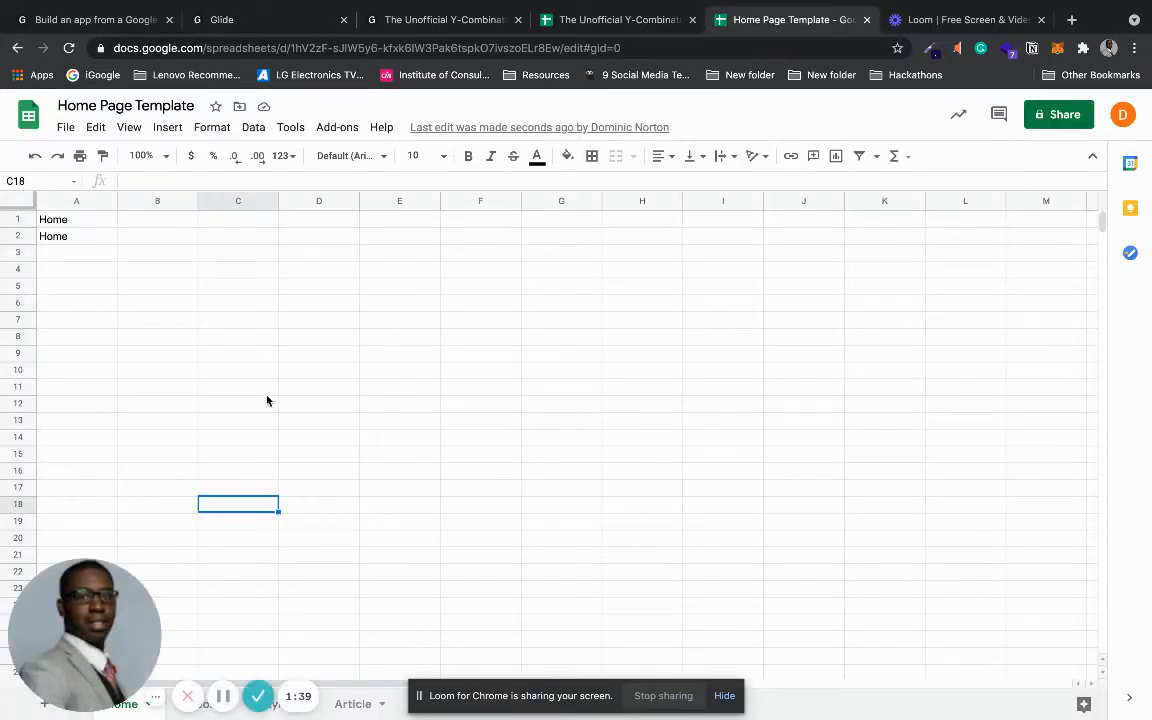
- Browse the template's Videos, Playlist, Article and Home sheets, then switch back to the Glide app
drag(103, 625, 900, 612)
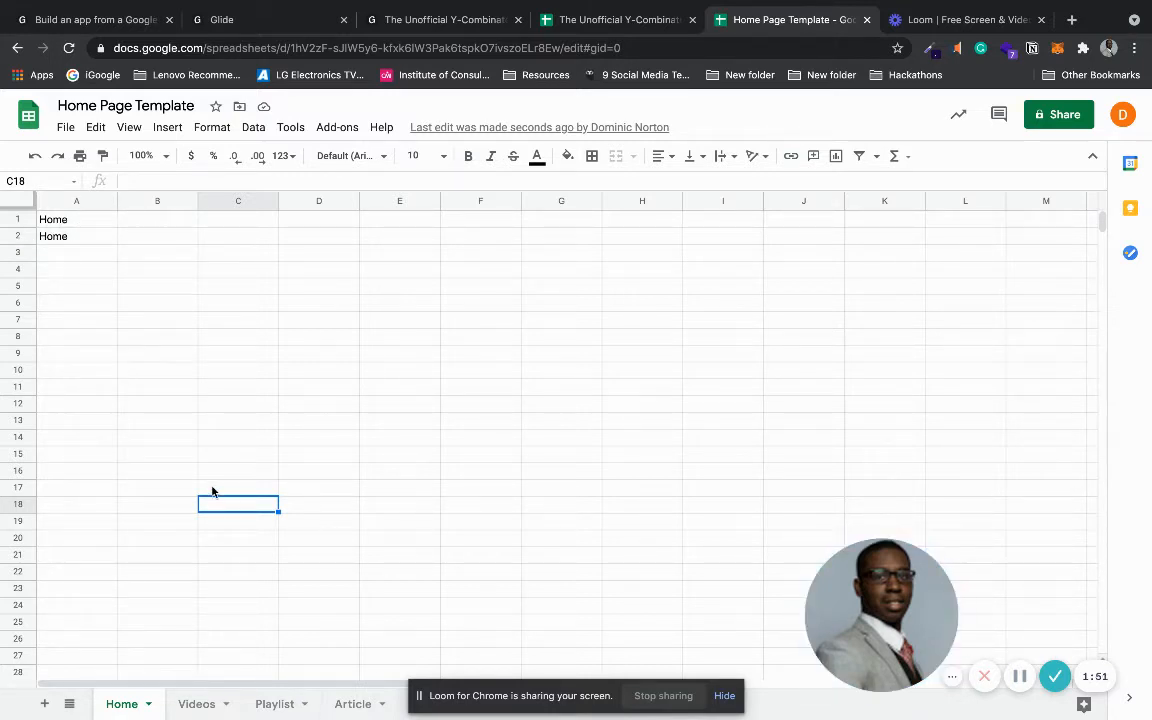
click(196, 704)
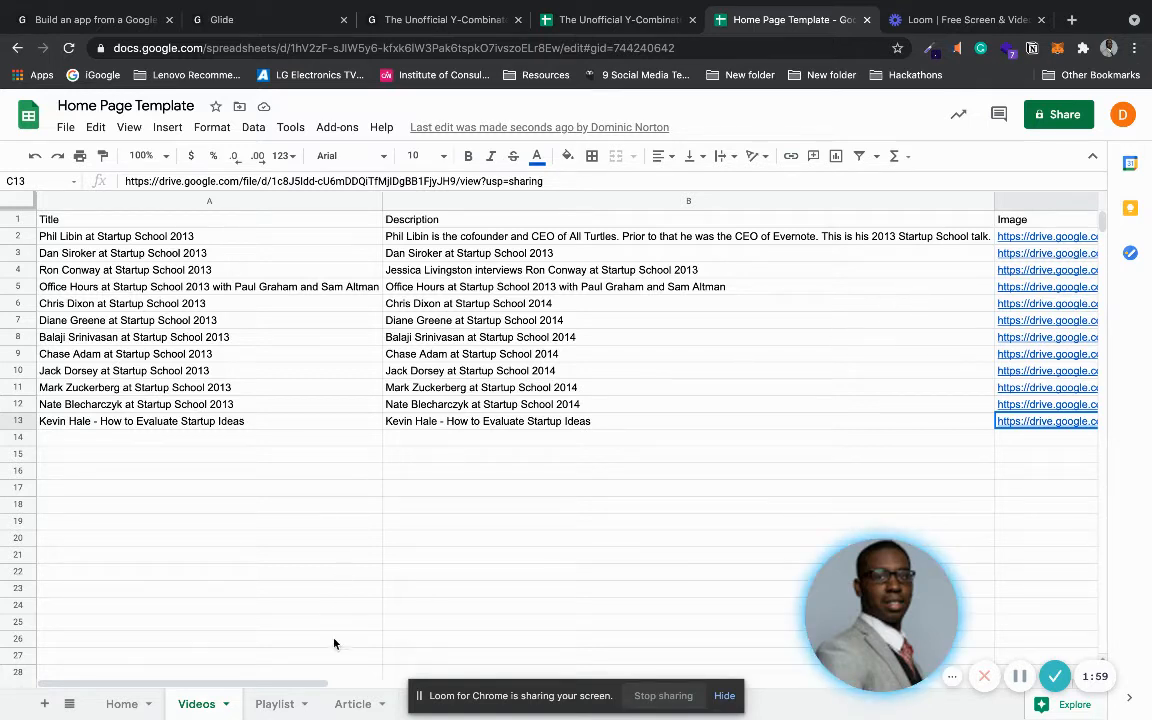
click(272, 704)
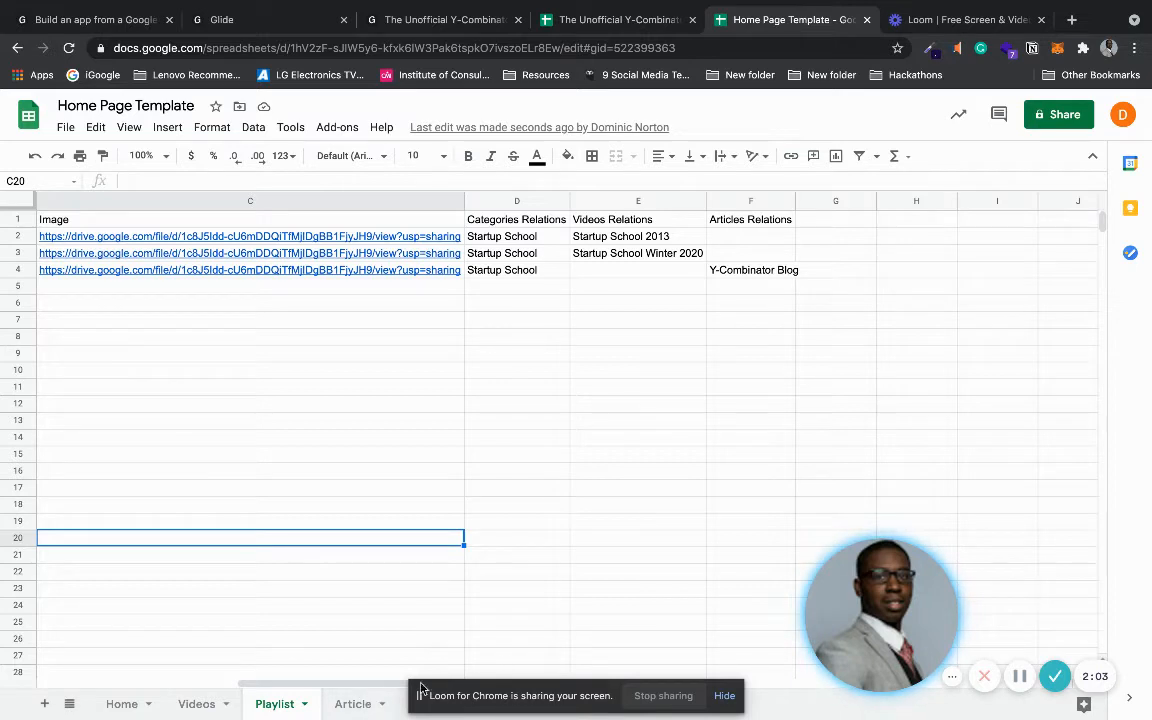
click(338, 706)
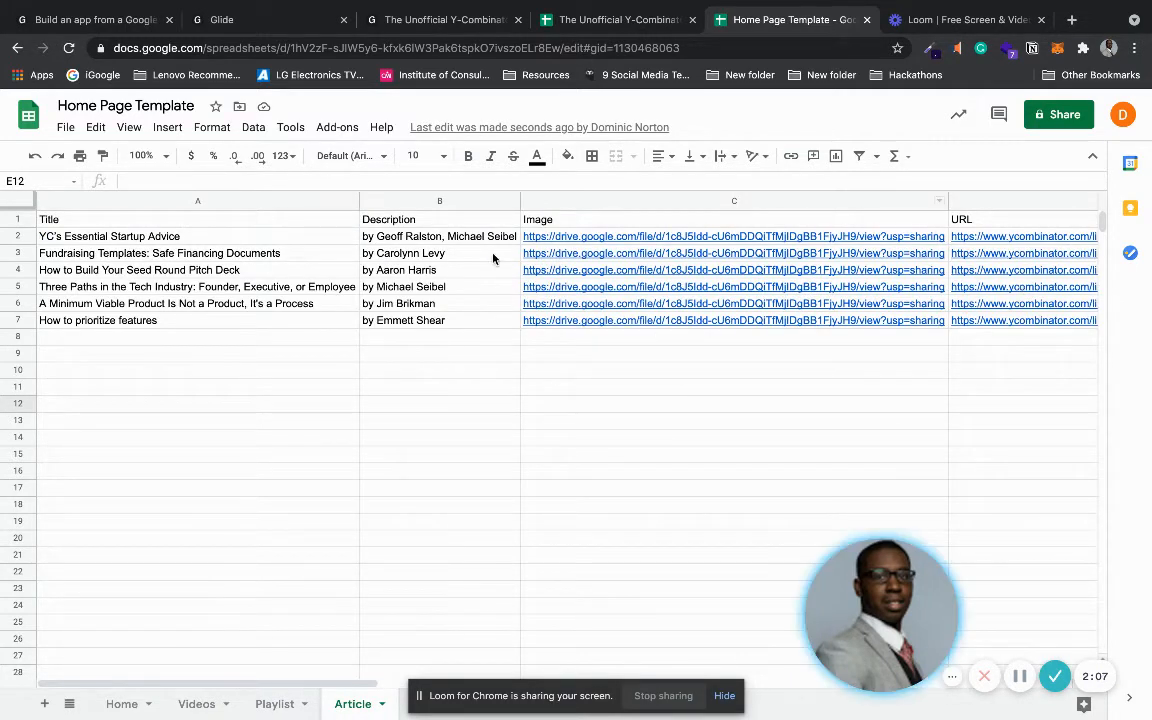
click(116, 704)
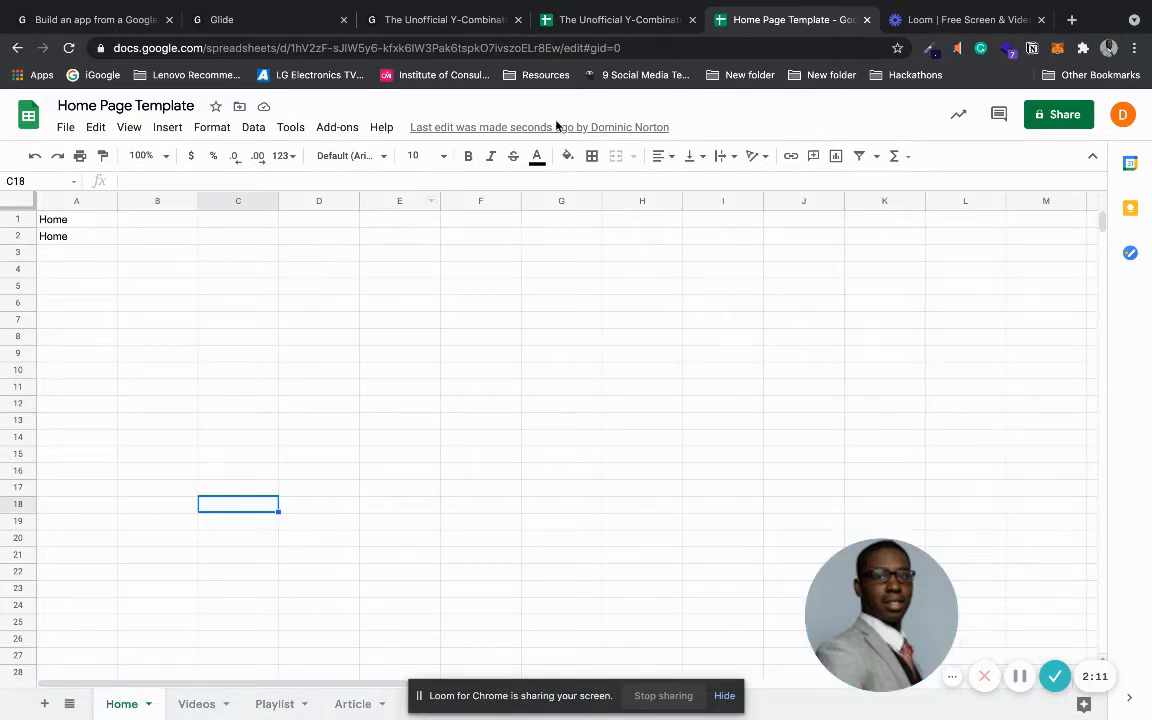
click(300, 28)
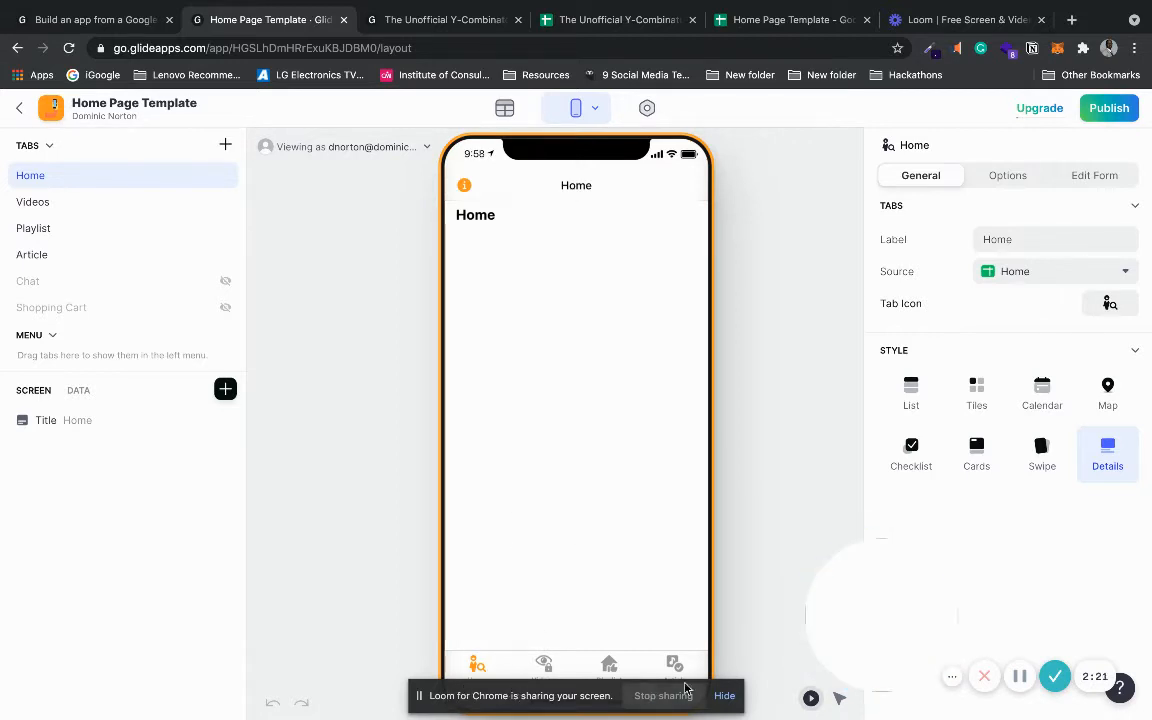
- Delete the Home title component and give the Home tab a filled house icon
click(724, 697)
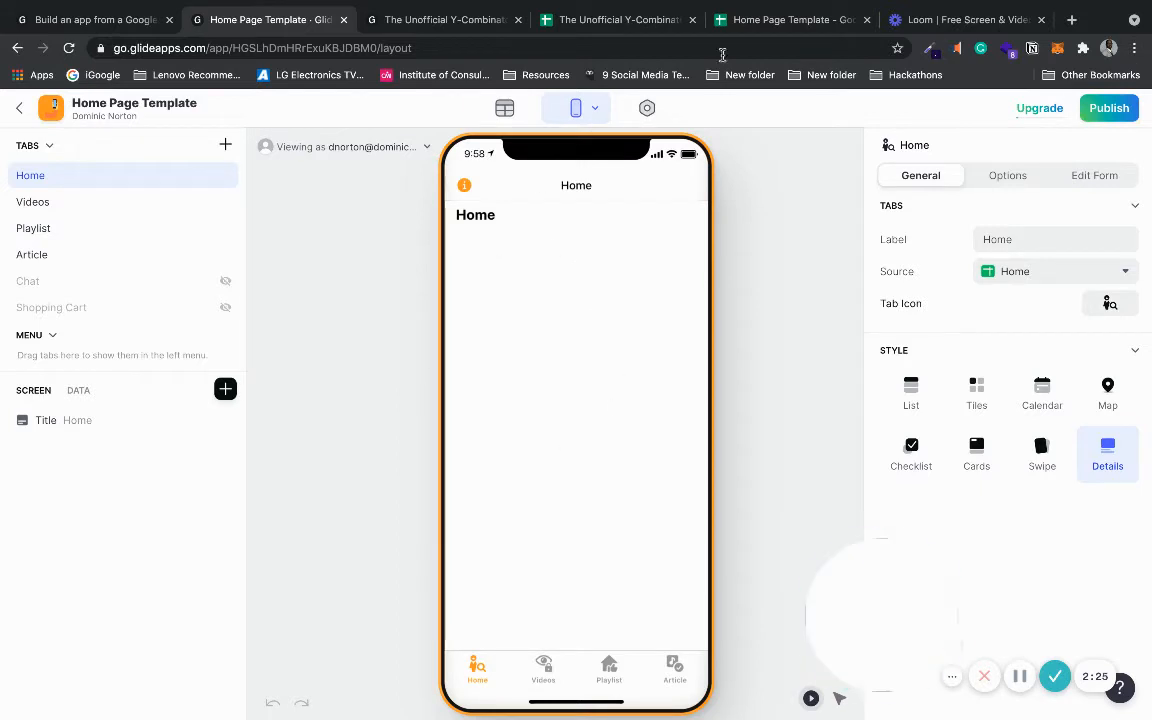
click(770, 20)
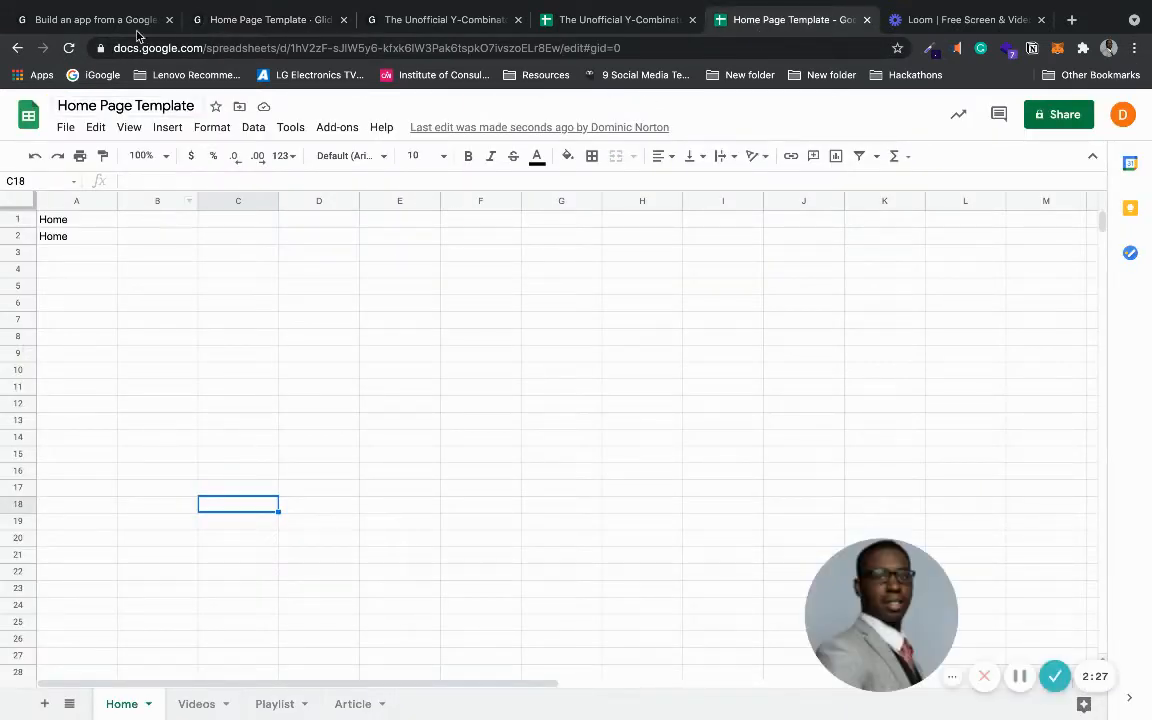
click(272, 20)
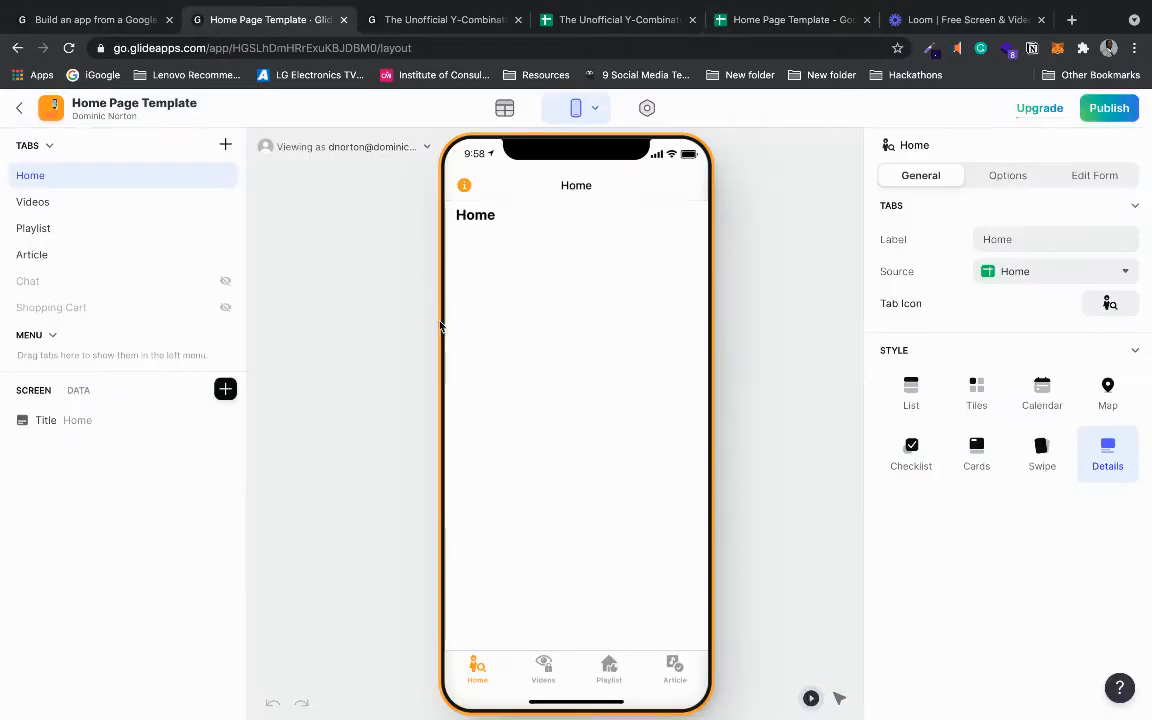
click(225, 420)
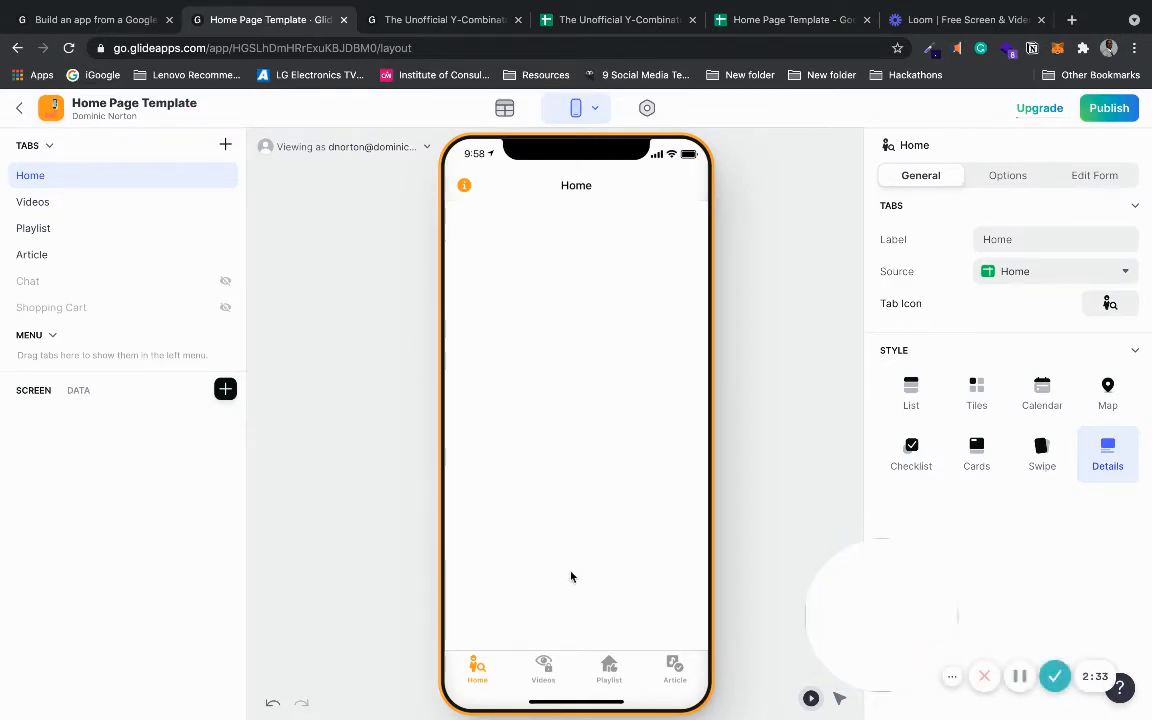
click(1107, 304)
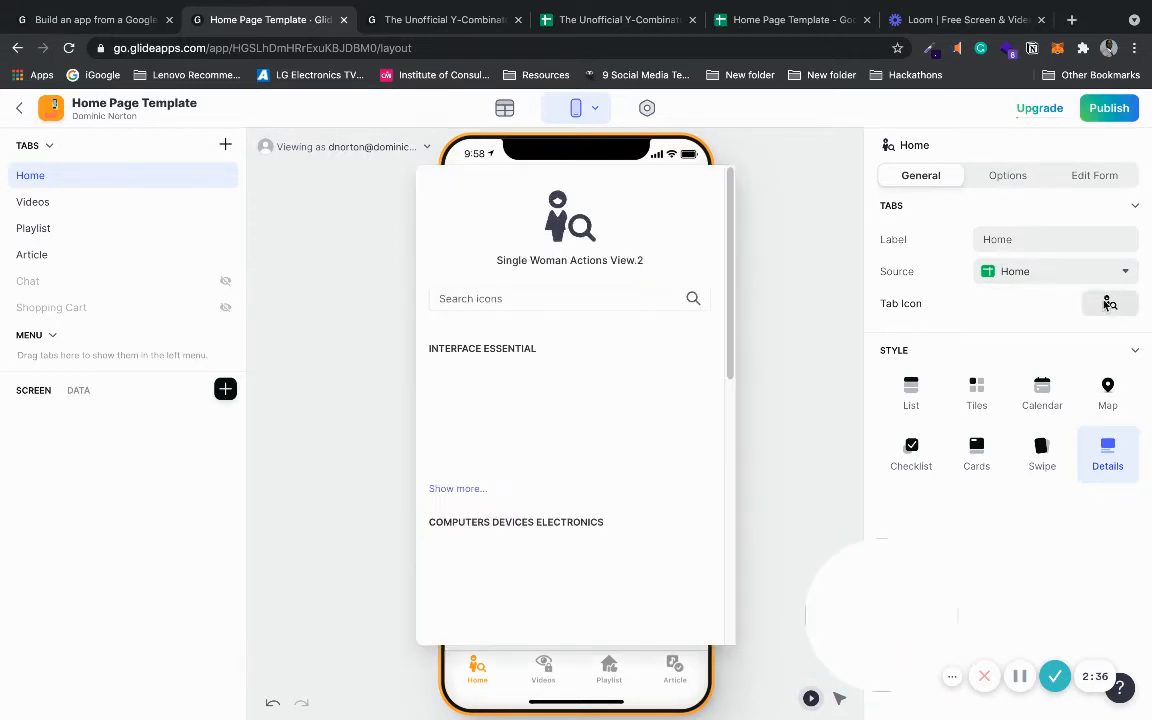
click(690, 424)
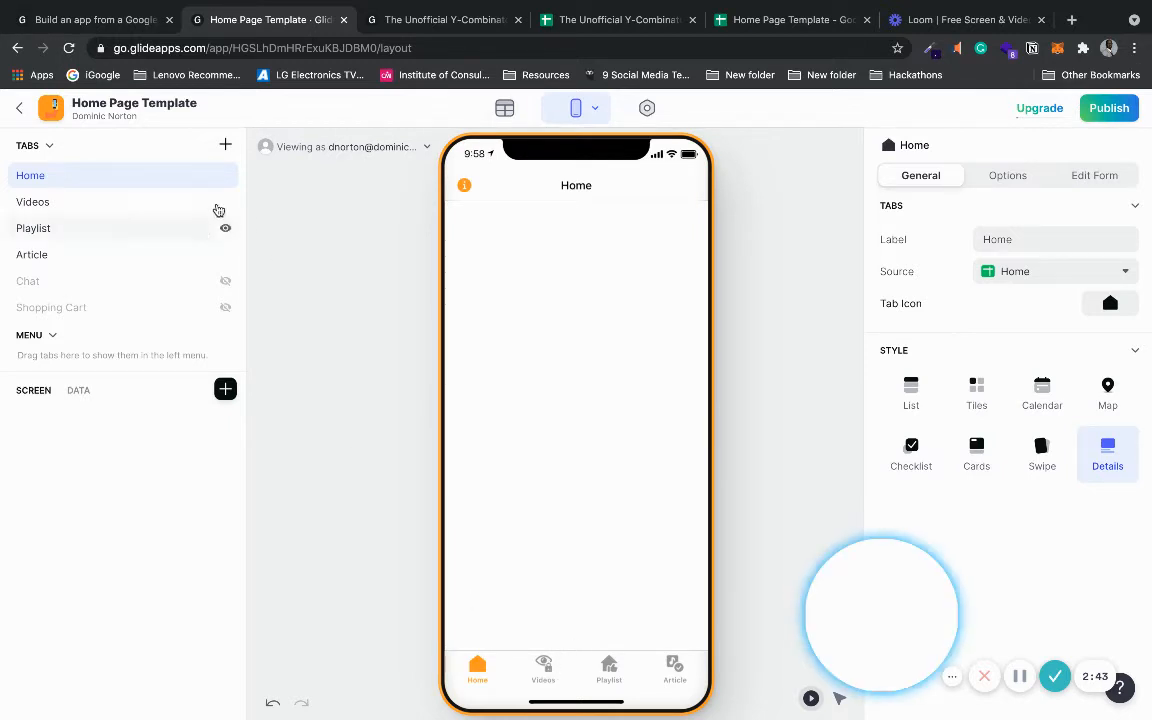
- Hide the Videos, Playlist and Article tabs, then glance at the spreadsheets
click(225, 202)
click(225, 228)
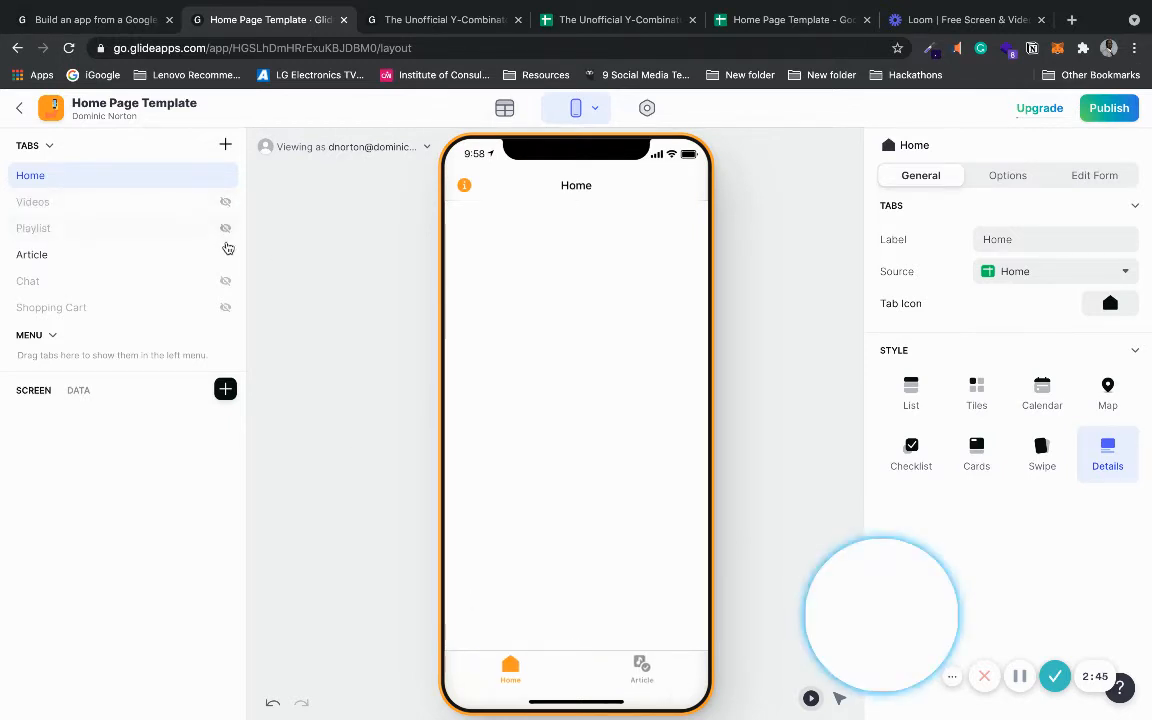
click(225, 255)
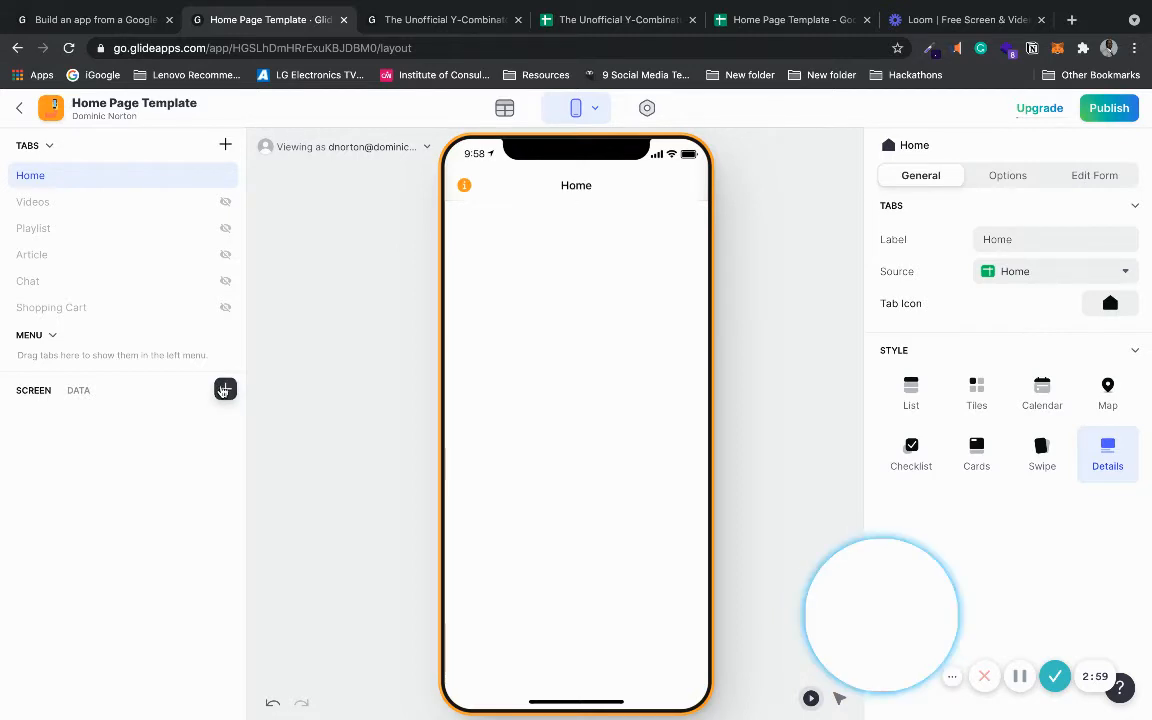
click(118, 18)
click(612, 14)
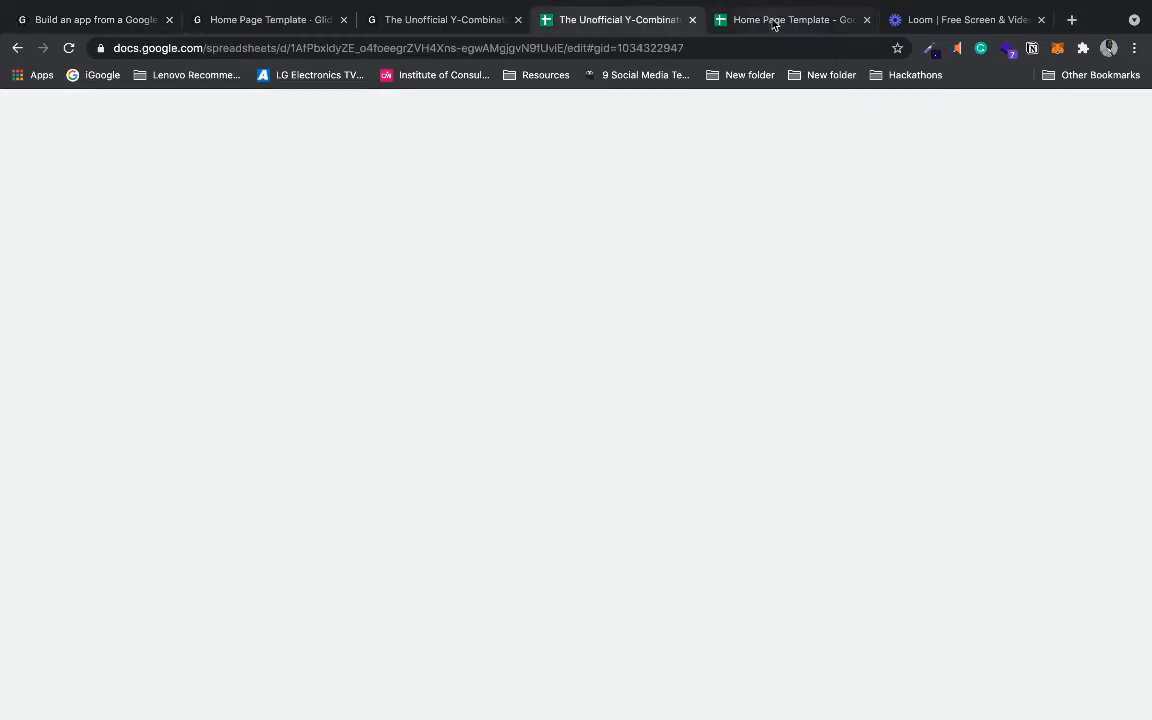
click(772, 20)
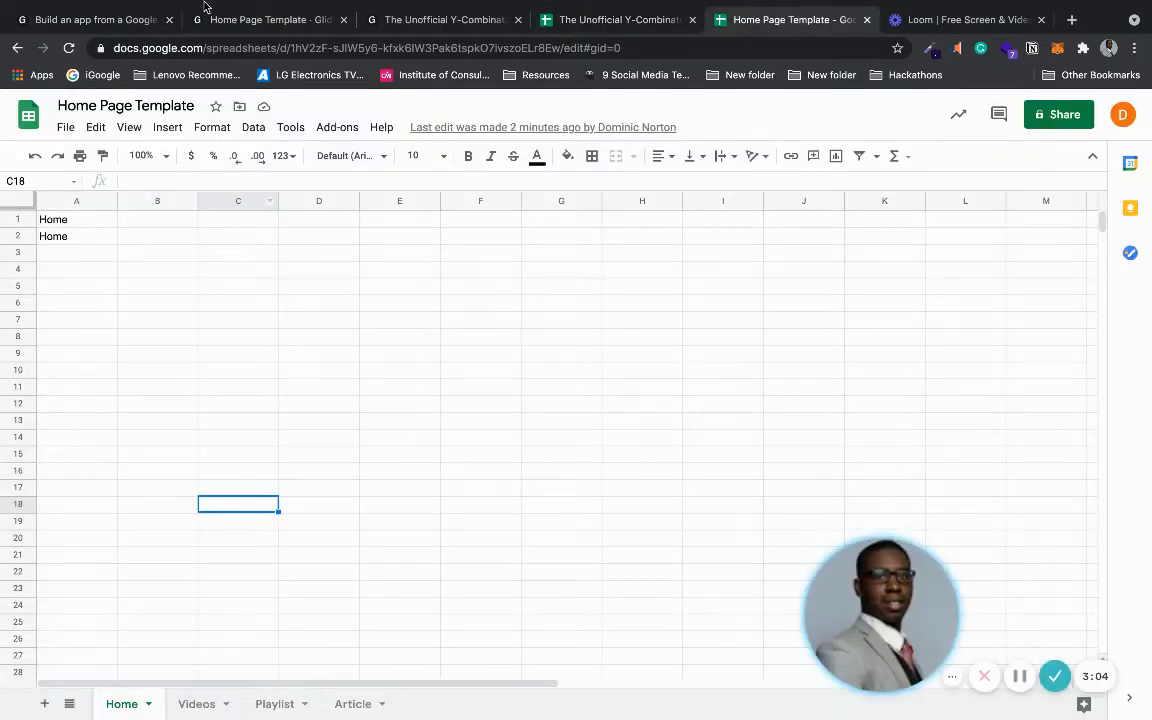
click(218, 20)
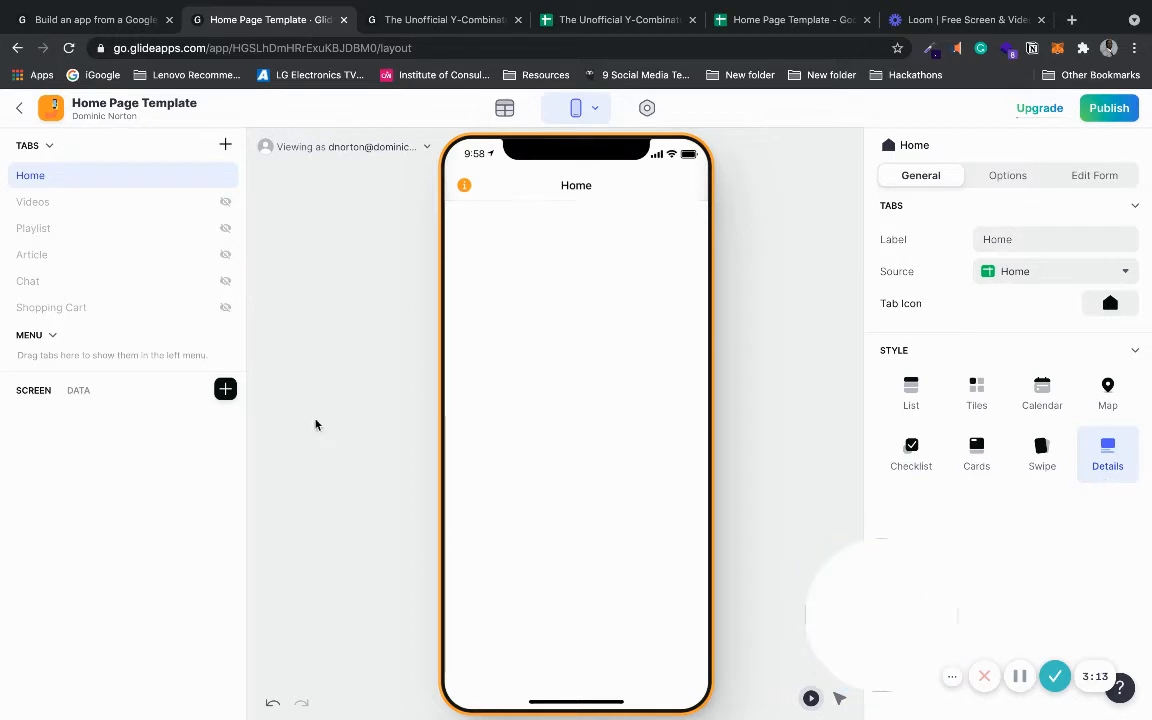
- Add a centred Headline 1 text component with custom text, starting to type 'Home Page'
click(222, 389)
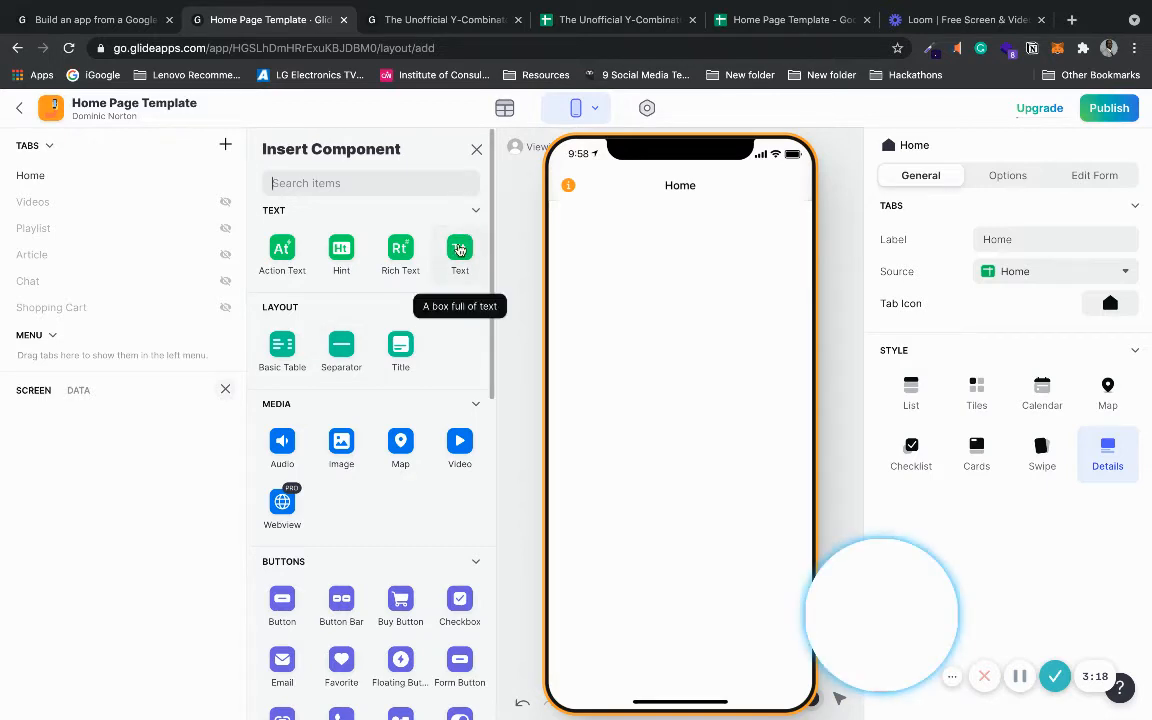
click(459, 250)
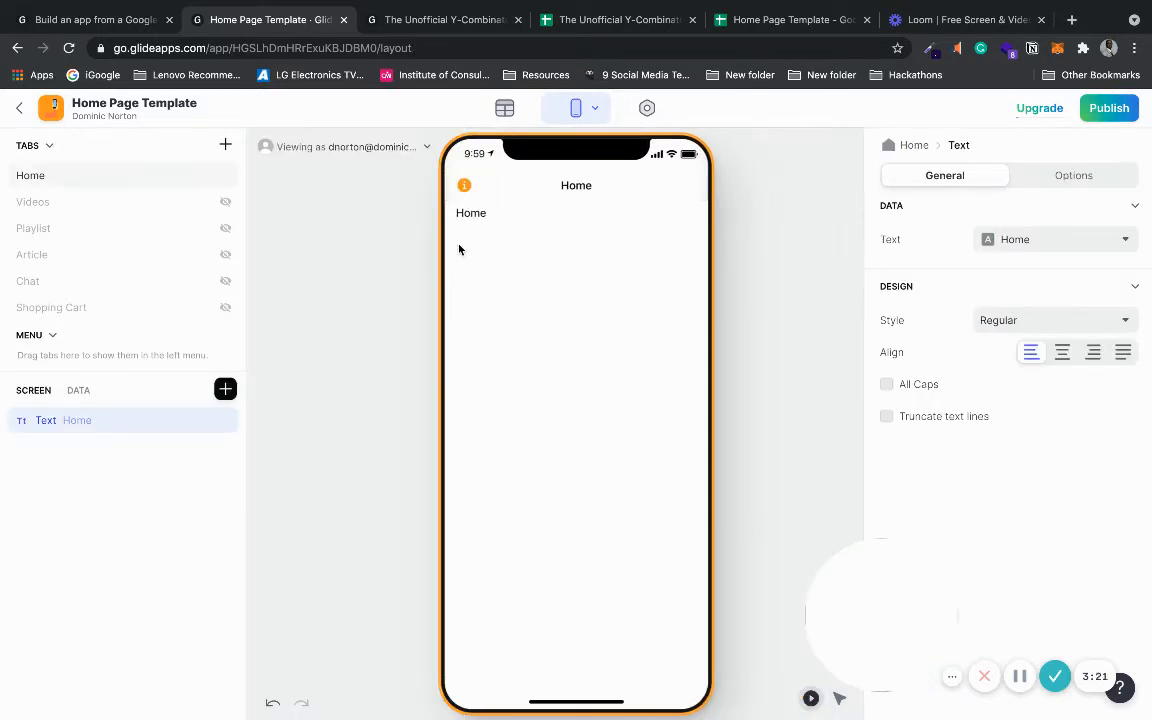
click(1059, 357)
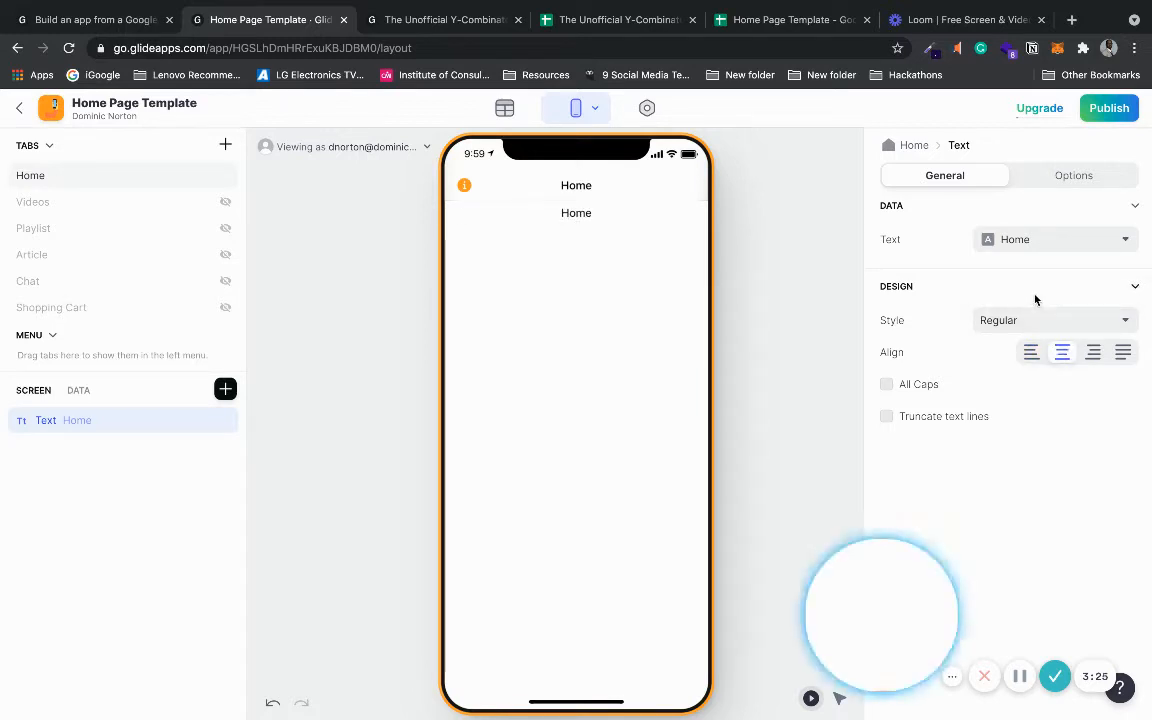
click(1044, 324)
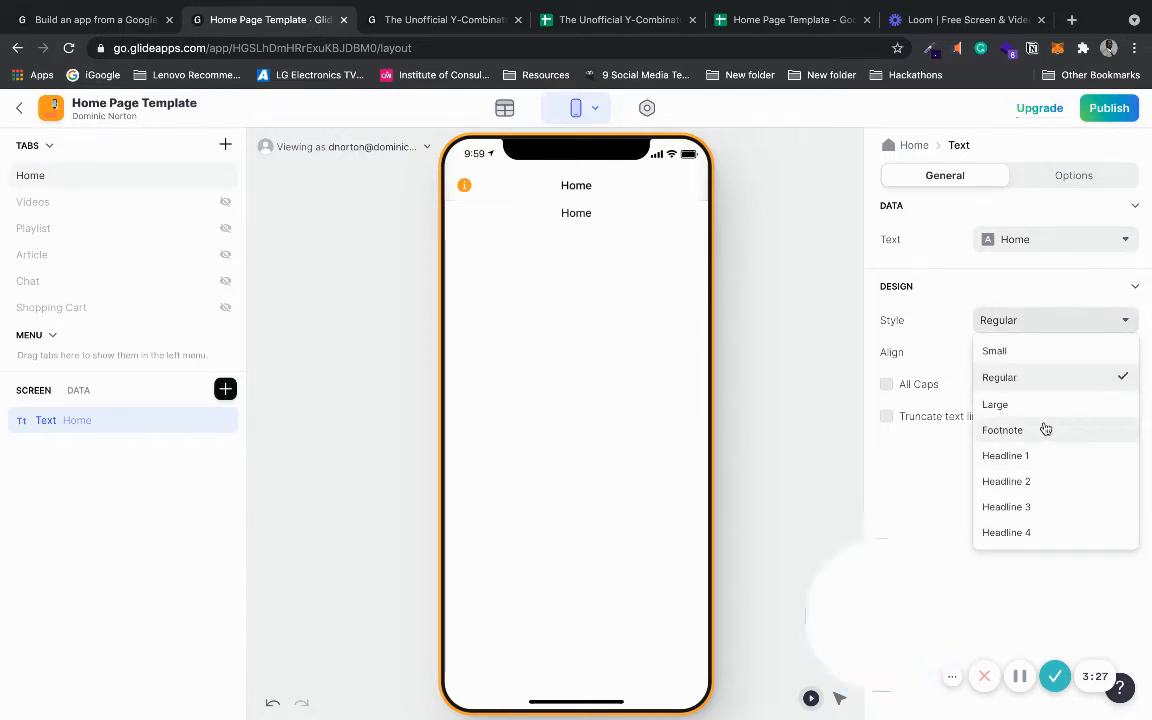
click(1038, 454)
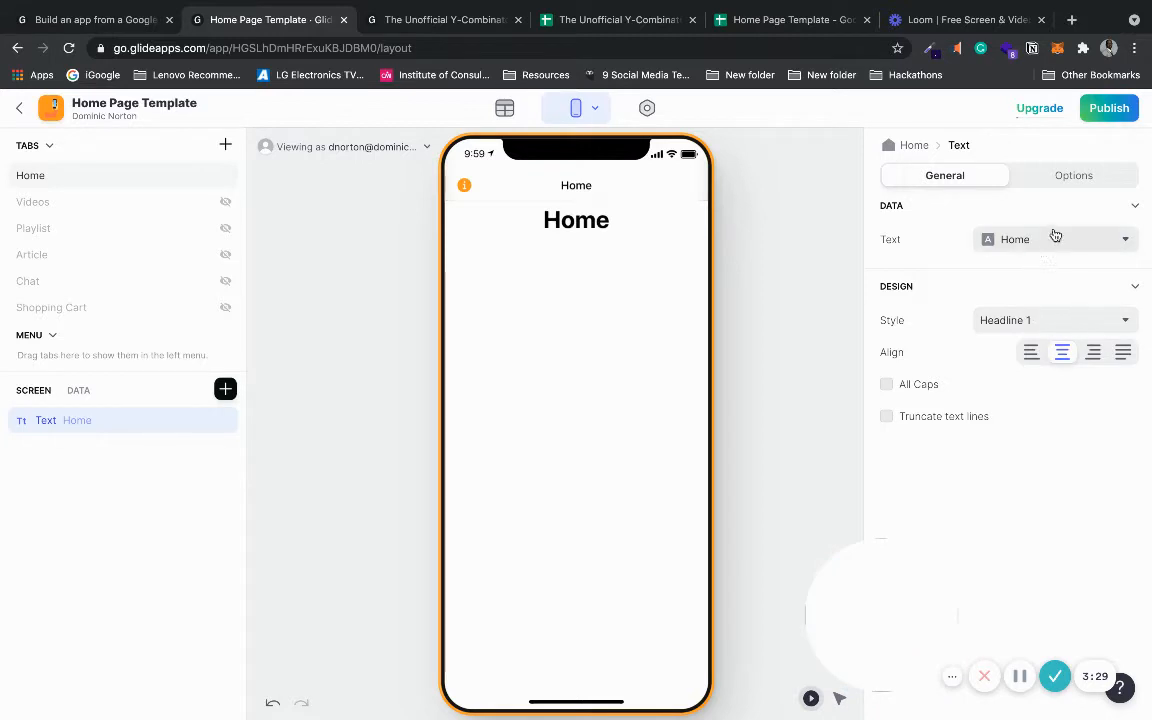
click(1061, 242)
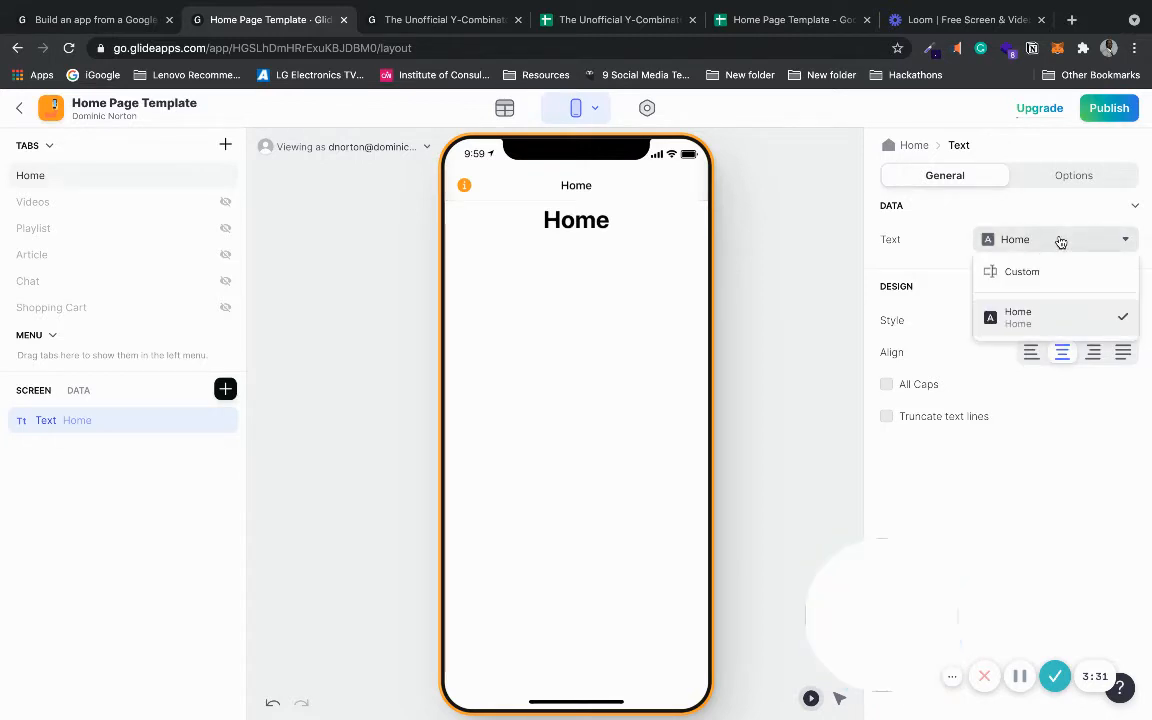
click(1041, 270)
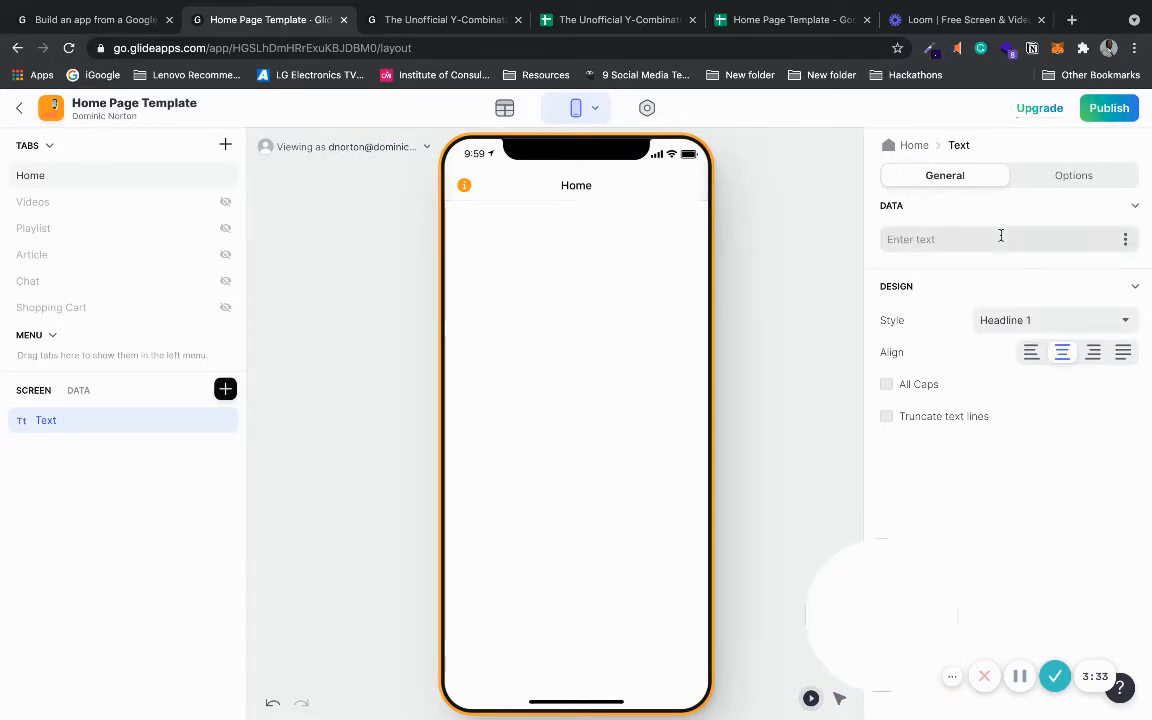
click(1000, 239)
text(Helll)
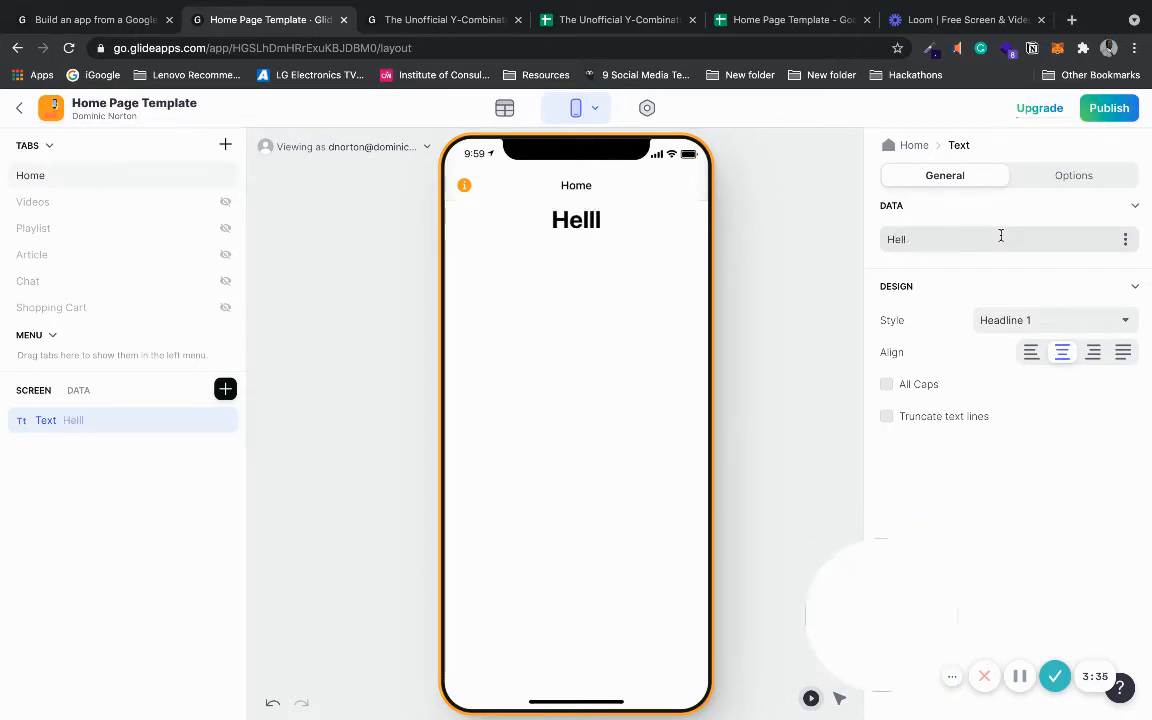
key(BackSpace)
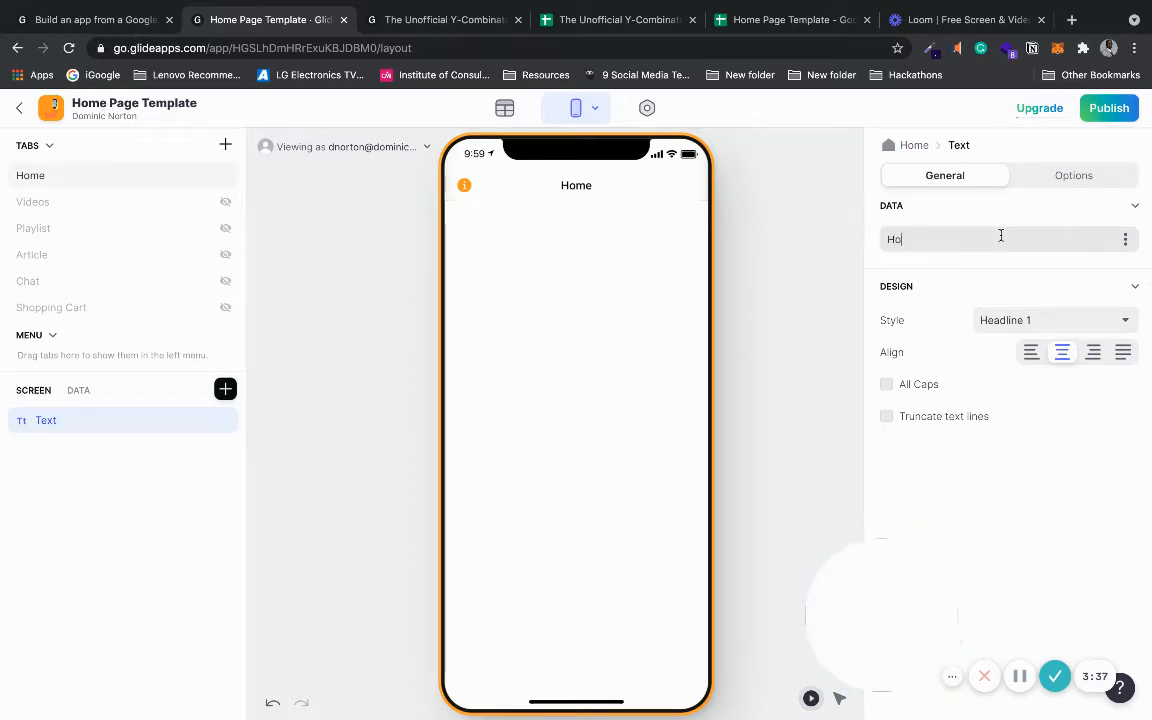
text(Home Page )
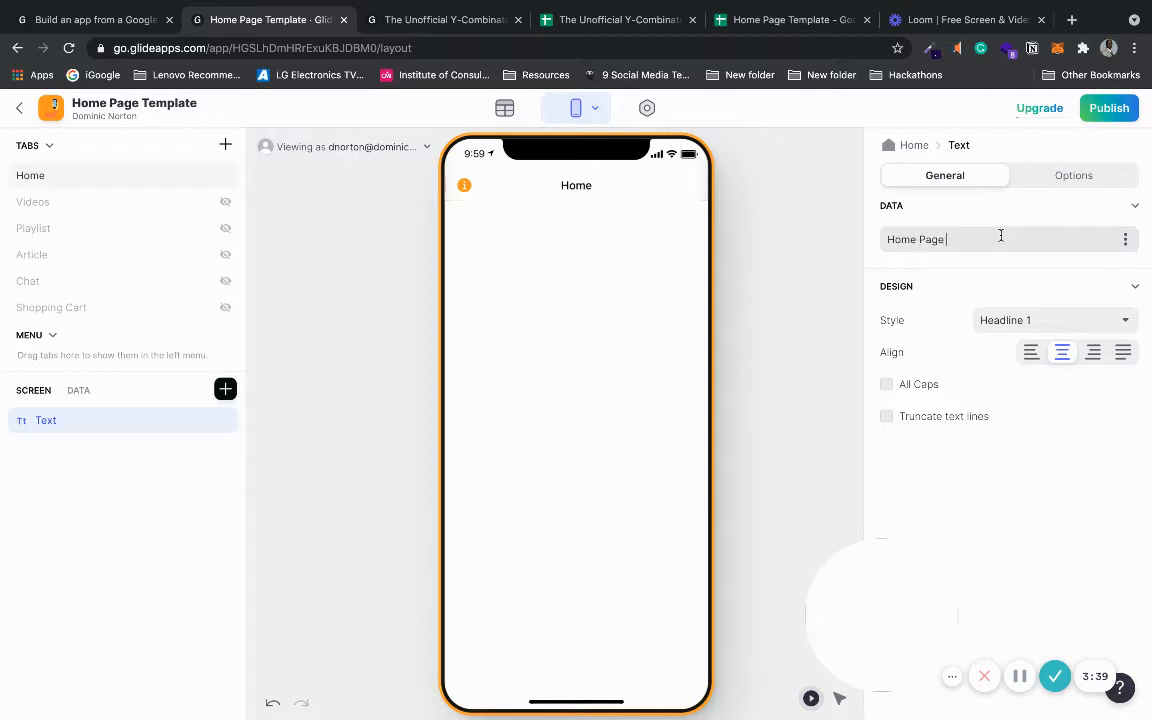
text(1)
text(emplate)
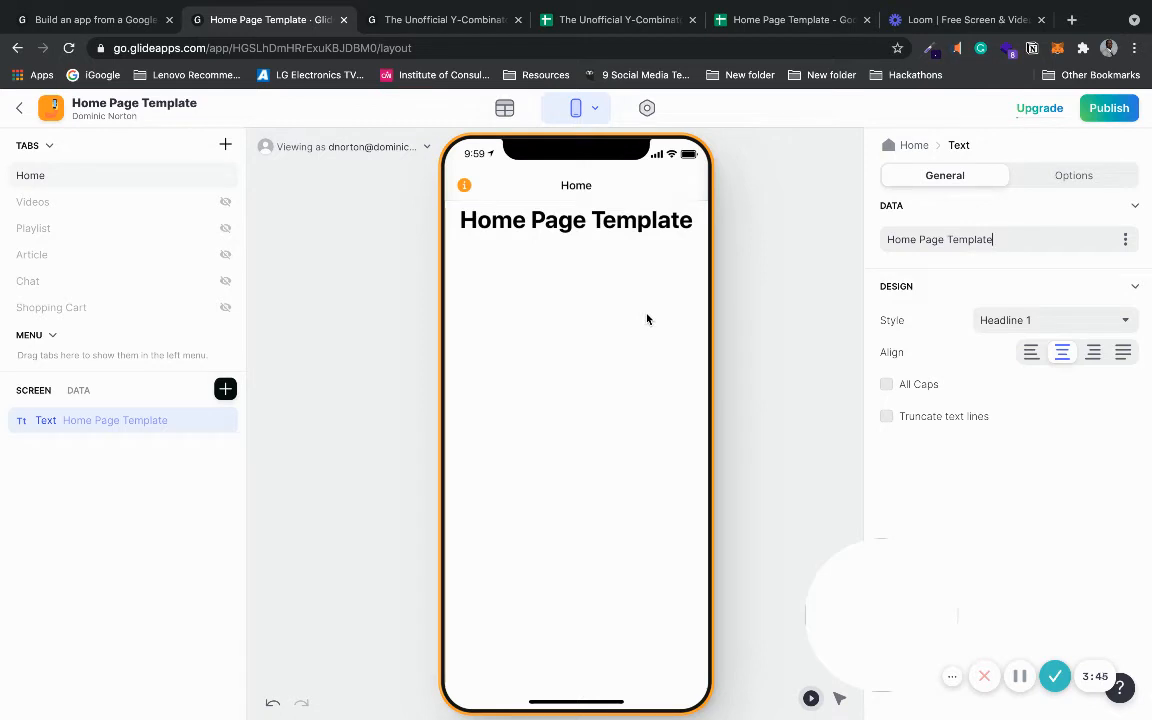
- Add a separator with no divider line and Large spacing
click(224, 390)
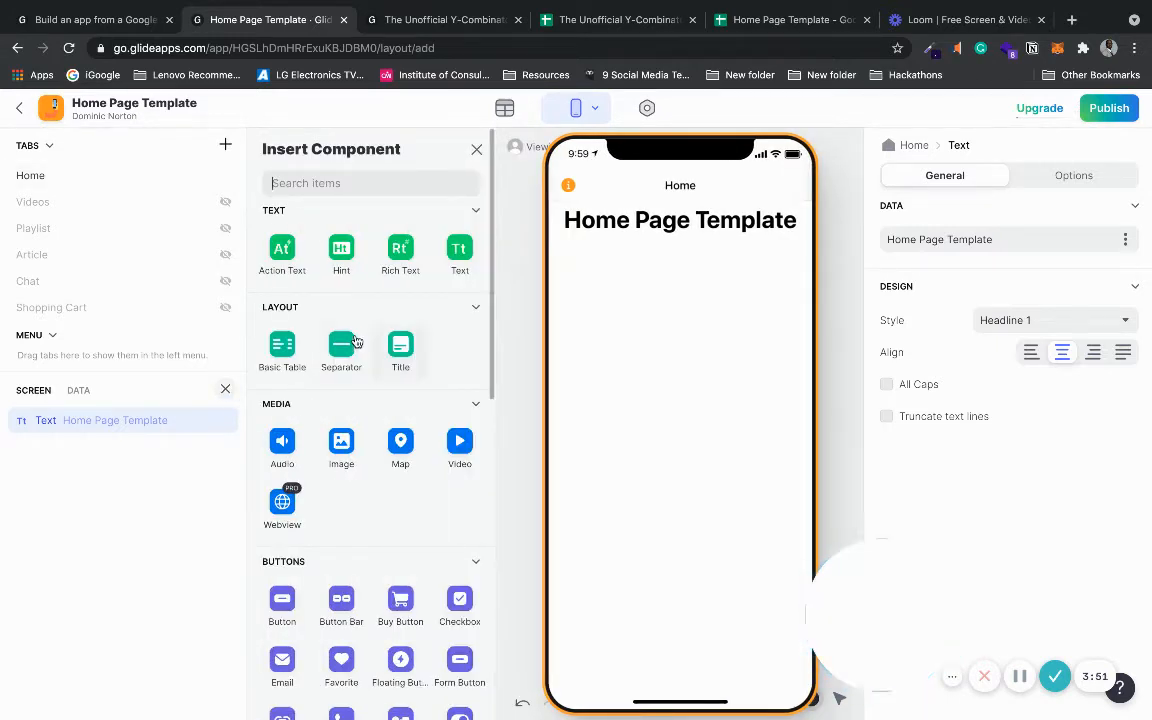
click(342, 346)
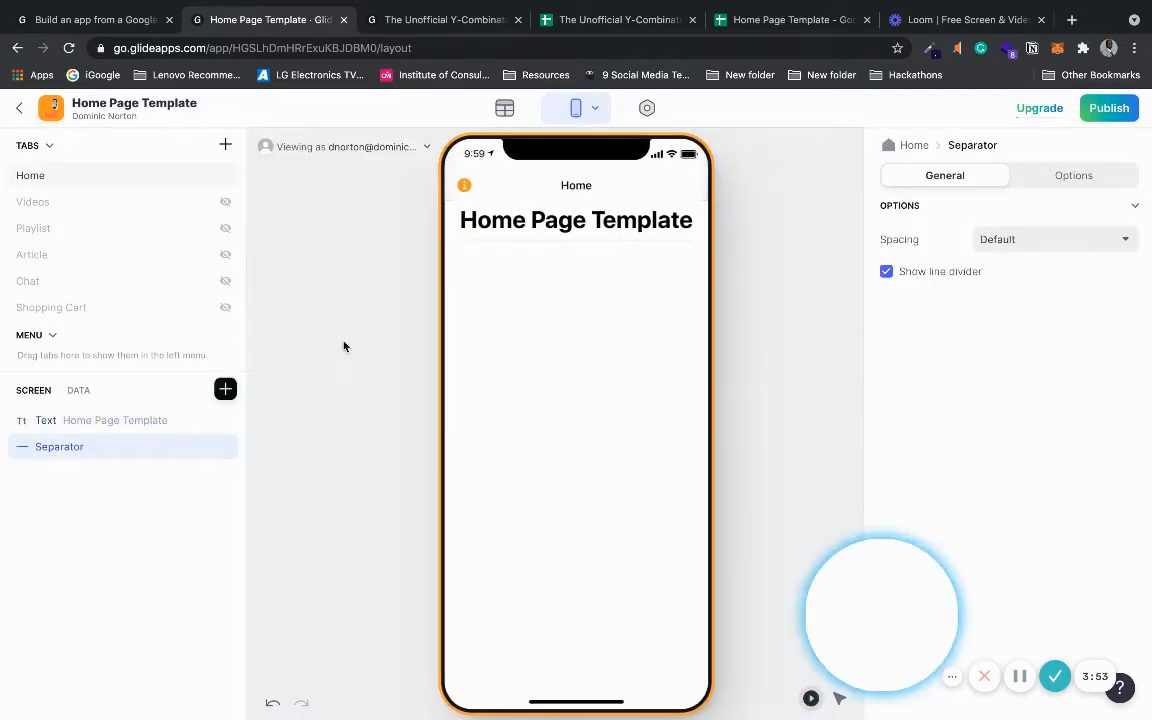
click(886, 271)
click(1052, 239)
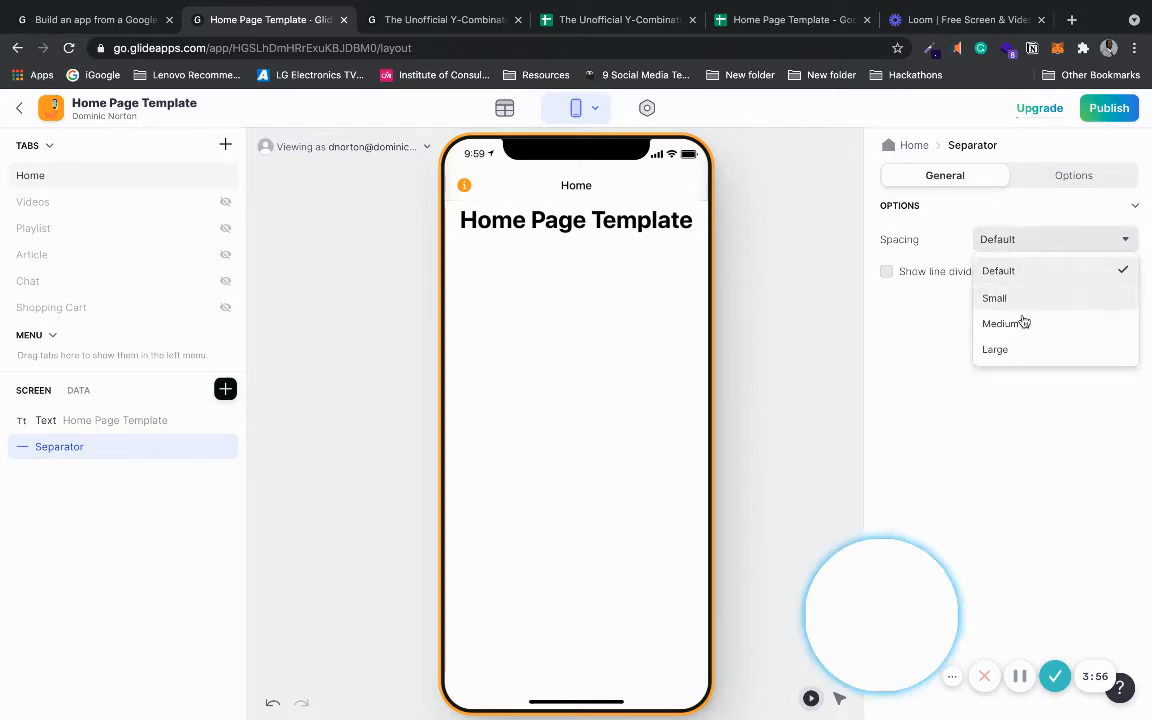
click(1012, 357)
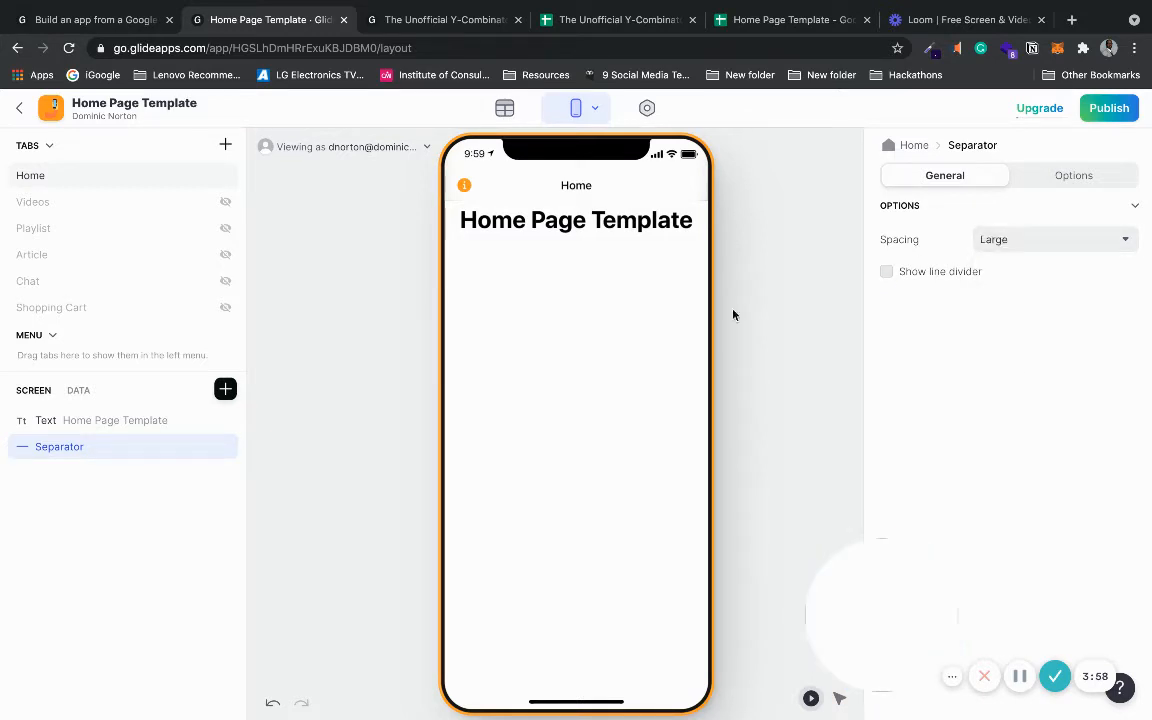
- Add a new text component, move it directly under the title and centre it
click(226, 390)
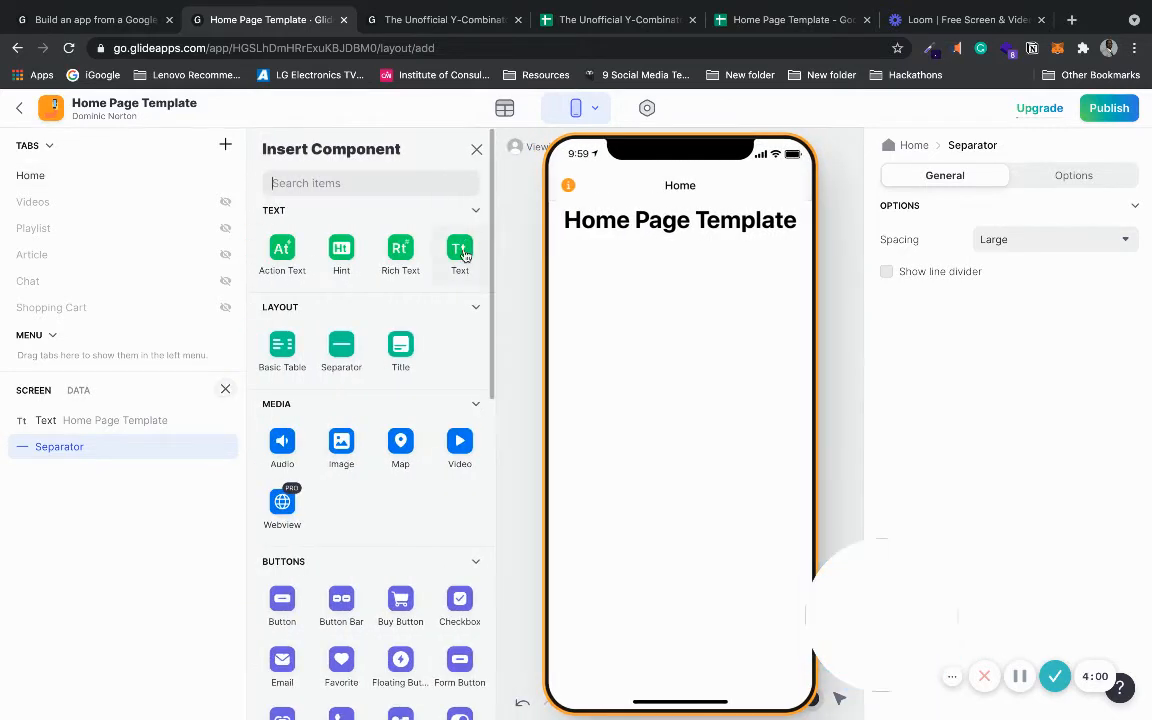
click(460, 252)
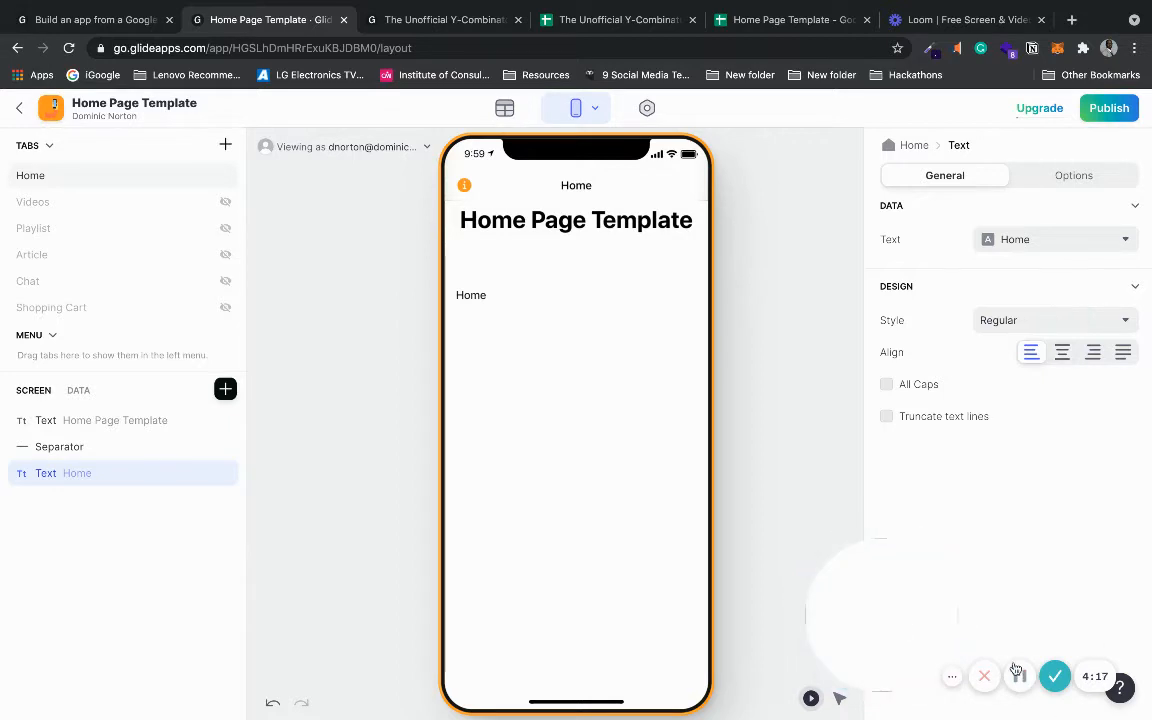
click(1020, 676)
click(1020, 676)
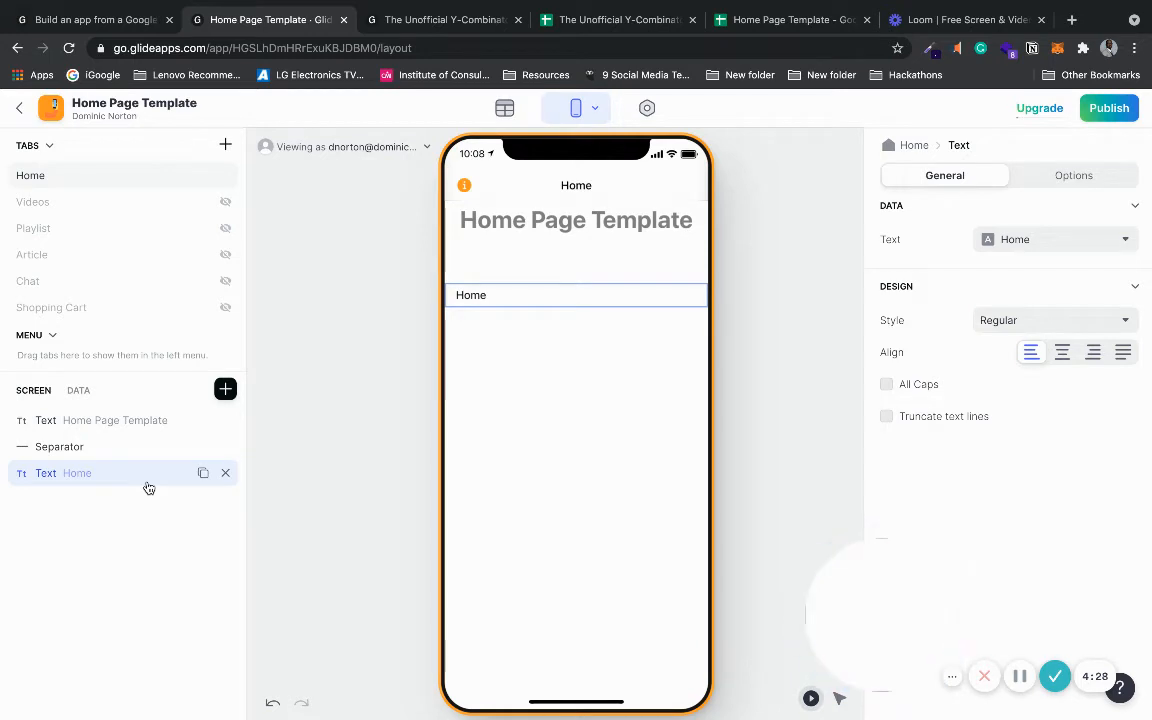
drag(149, 483, 141, 445)
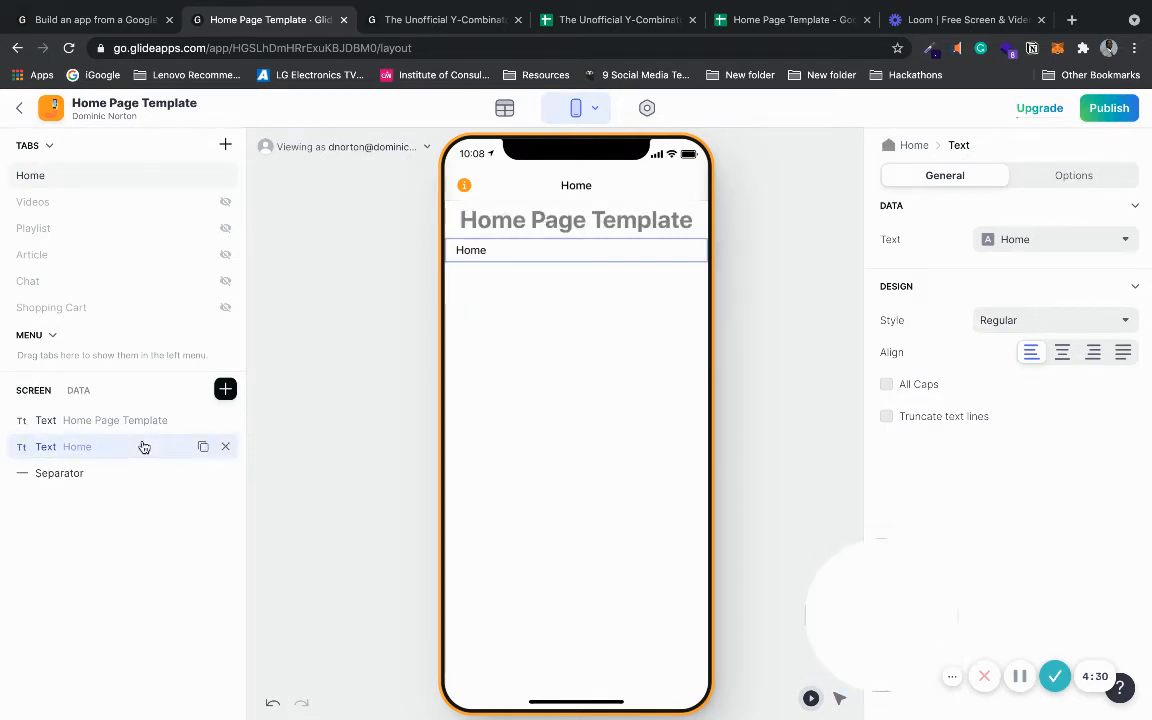
click(1061, 352)
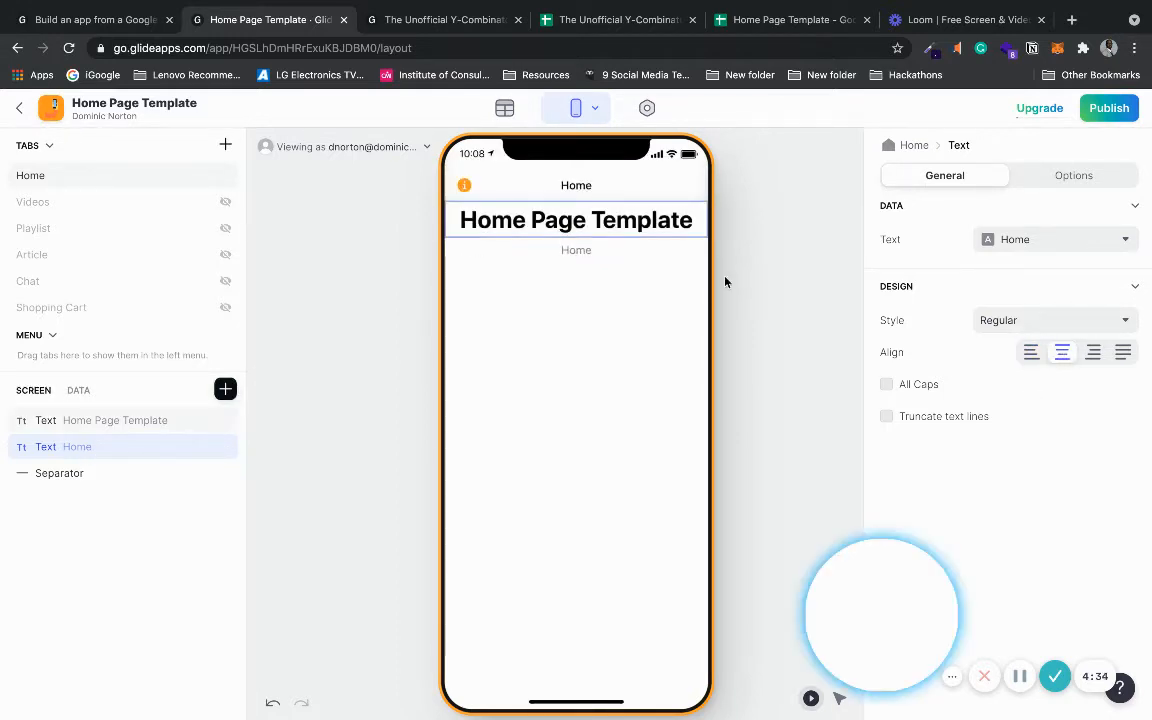
- Set the subtitle's custom text to 'This is your customisable Glide home screen'
click(1067, 244)
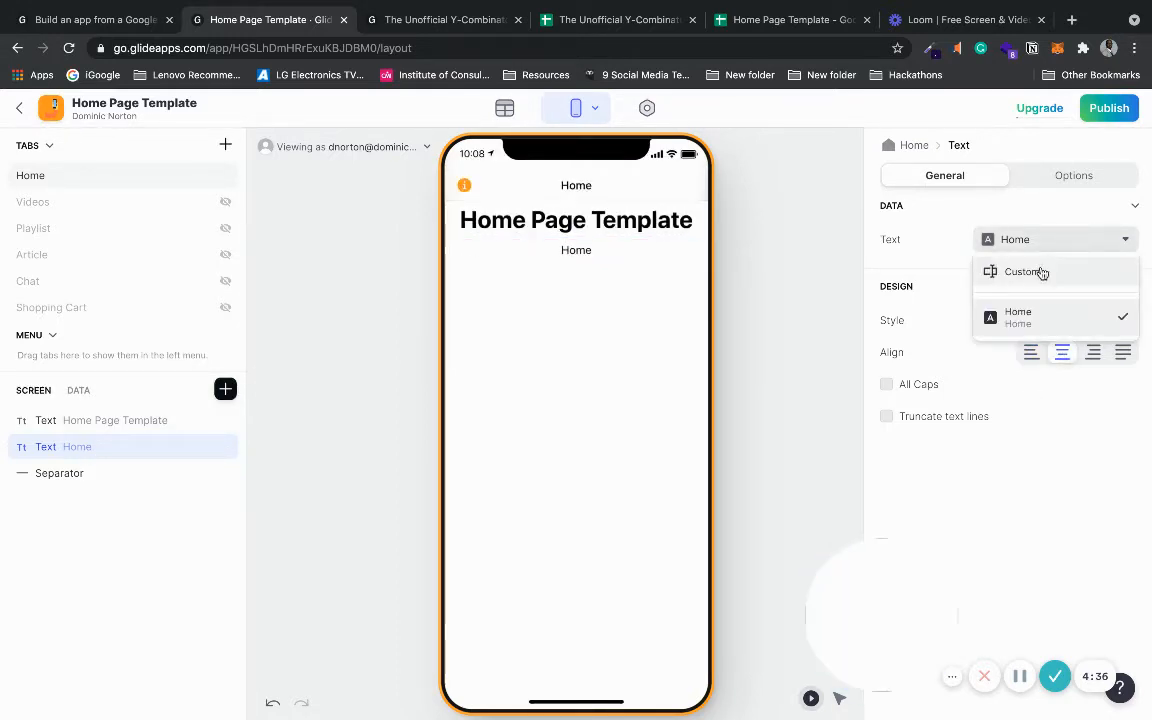
click(1040, 271)
click(998, 238)
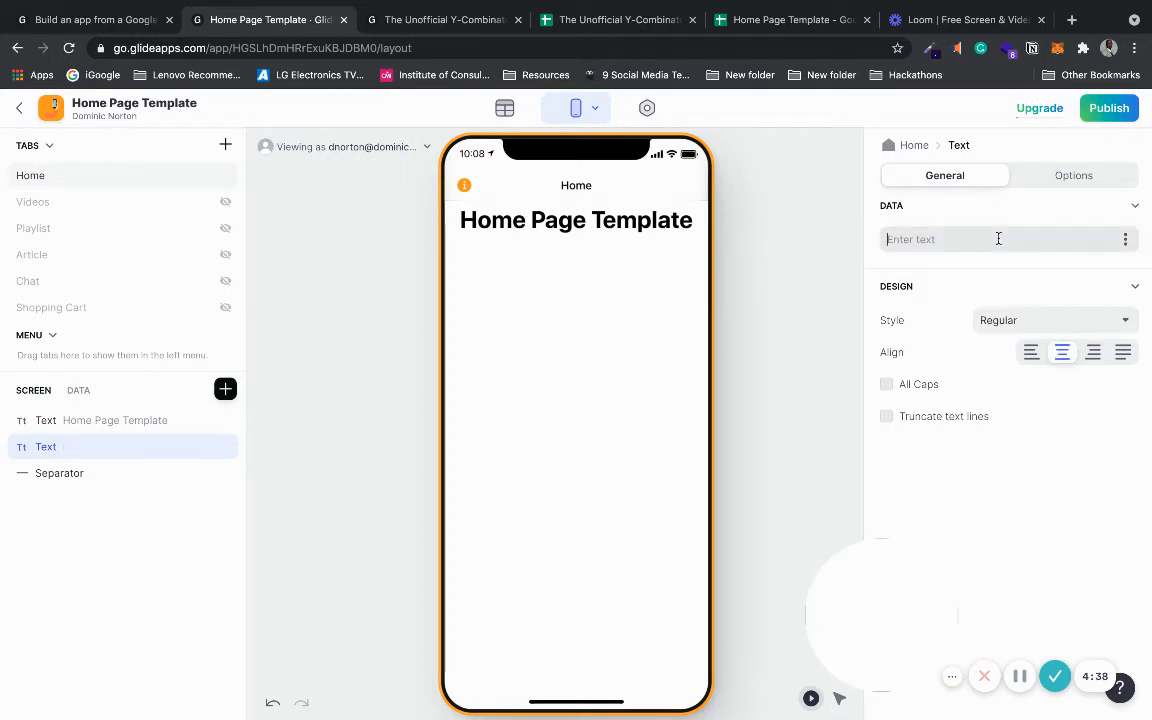
text(This)
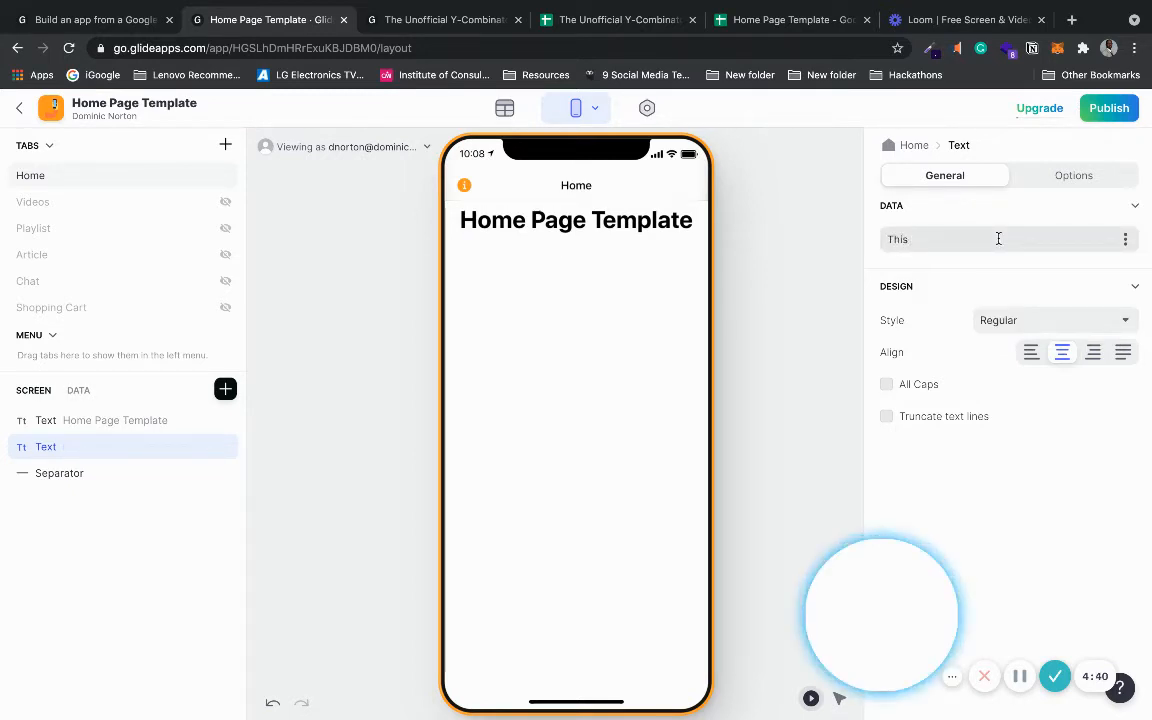
text( is your custo)
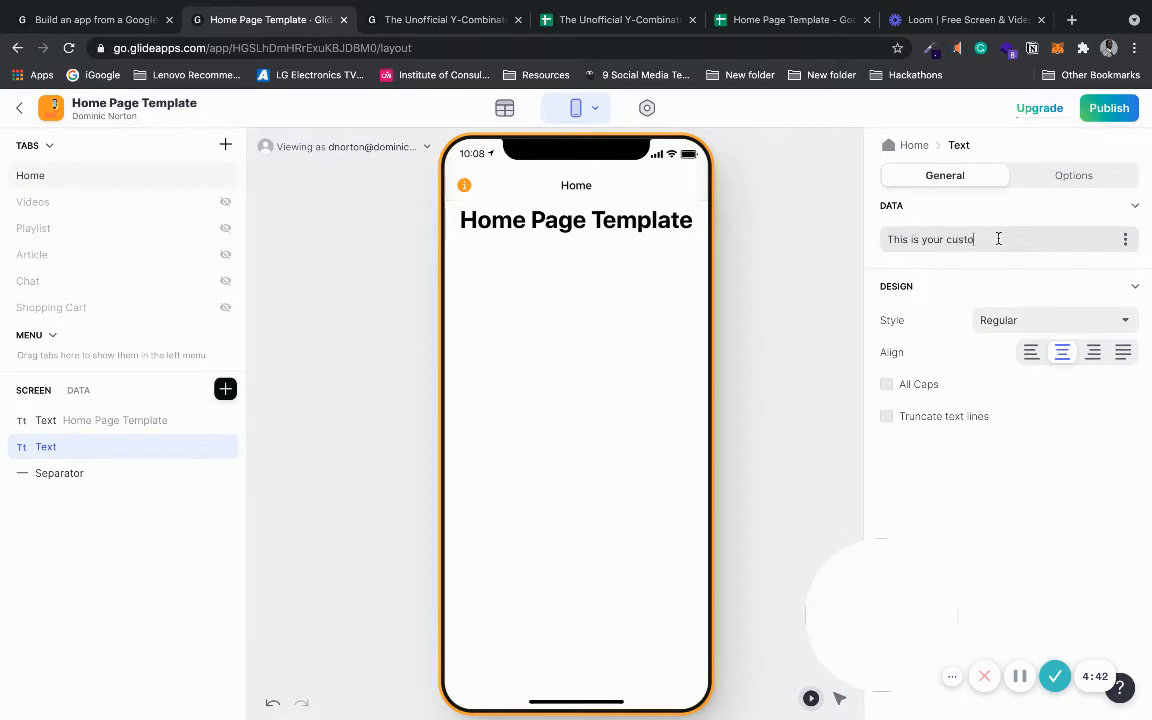
text(misable home pa)
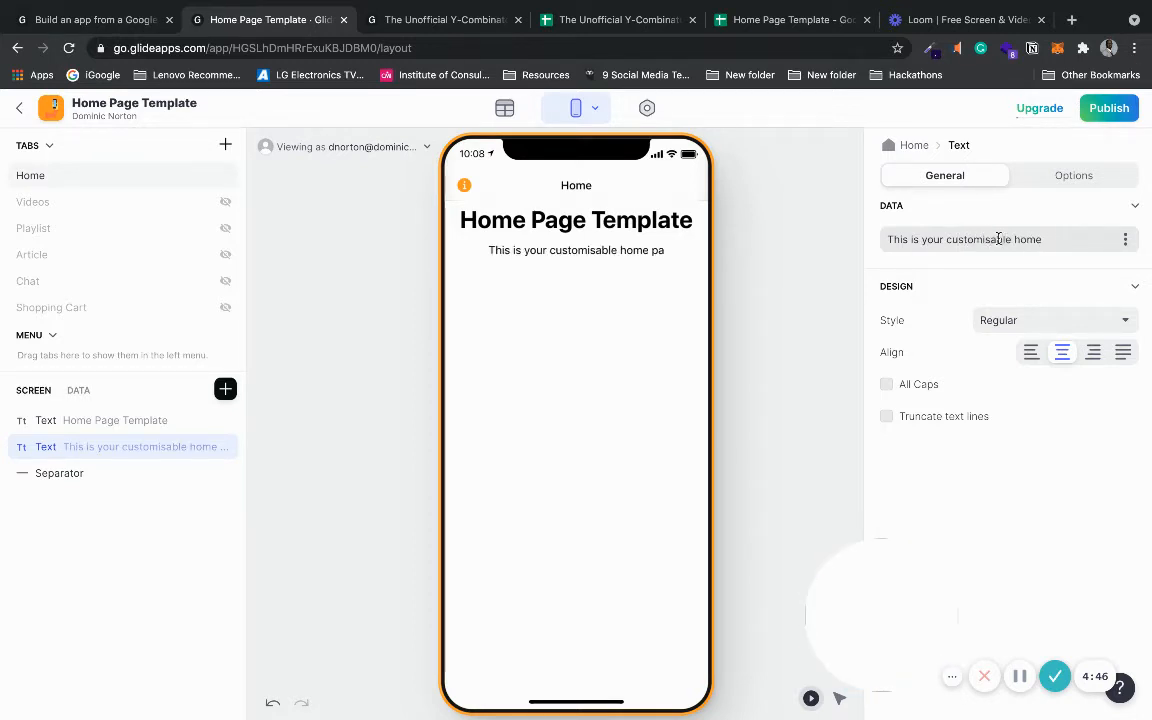
key(BackSpace)
key(BackSpace)
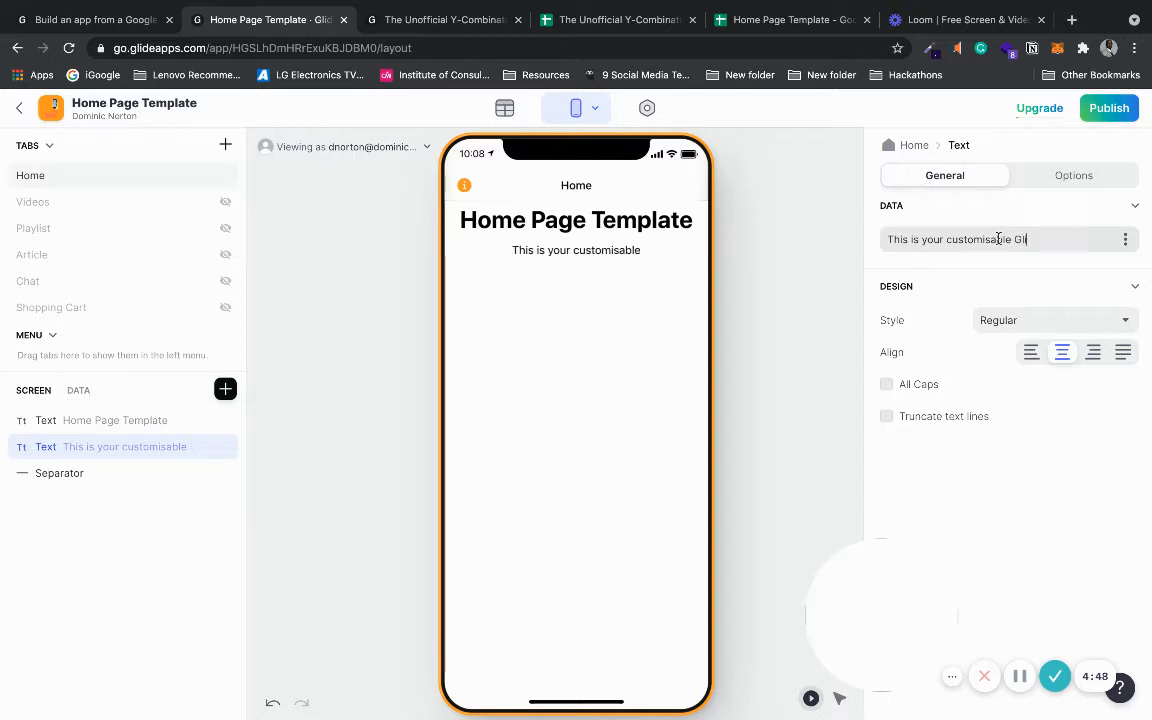
text(Glide home pae)
key(BackSpace)
text(ge)
key(BackSpace)
key(BackSpace)
key(BackSpace)
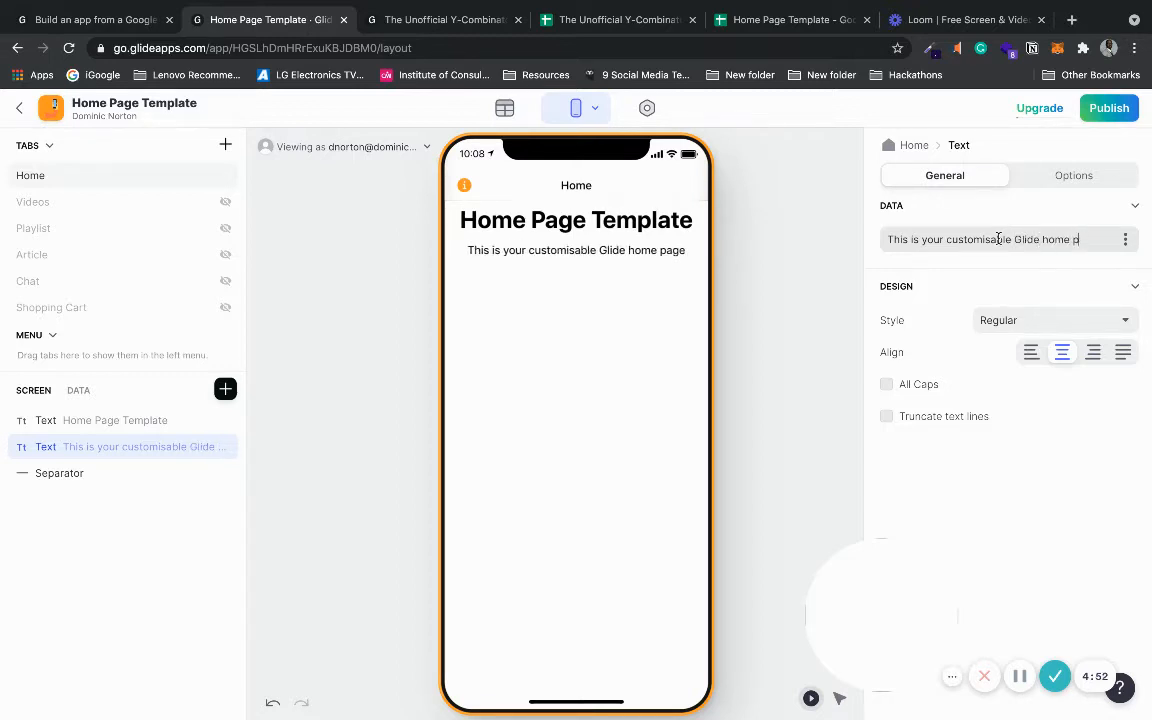
key(BackSpace)
text(screen)
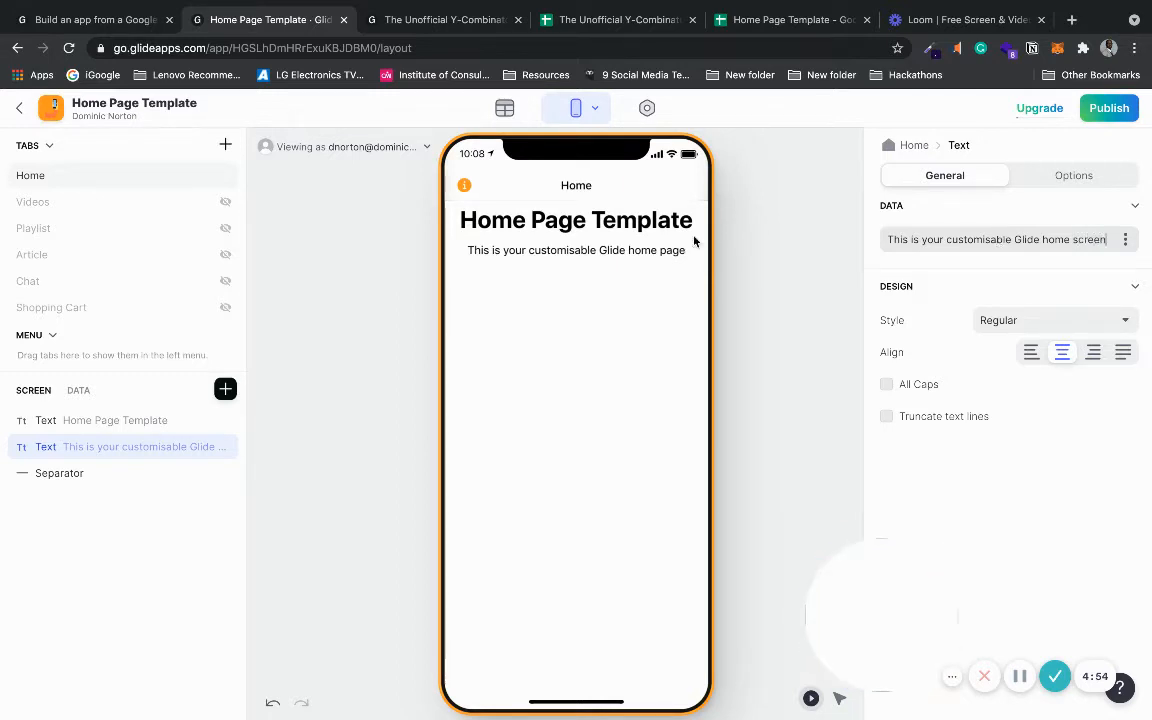
- Retitle the heading 'Home Screen Template' and change its style to Headline 2
click(115, 424)
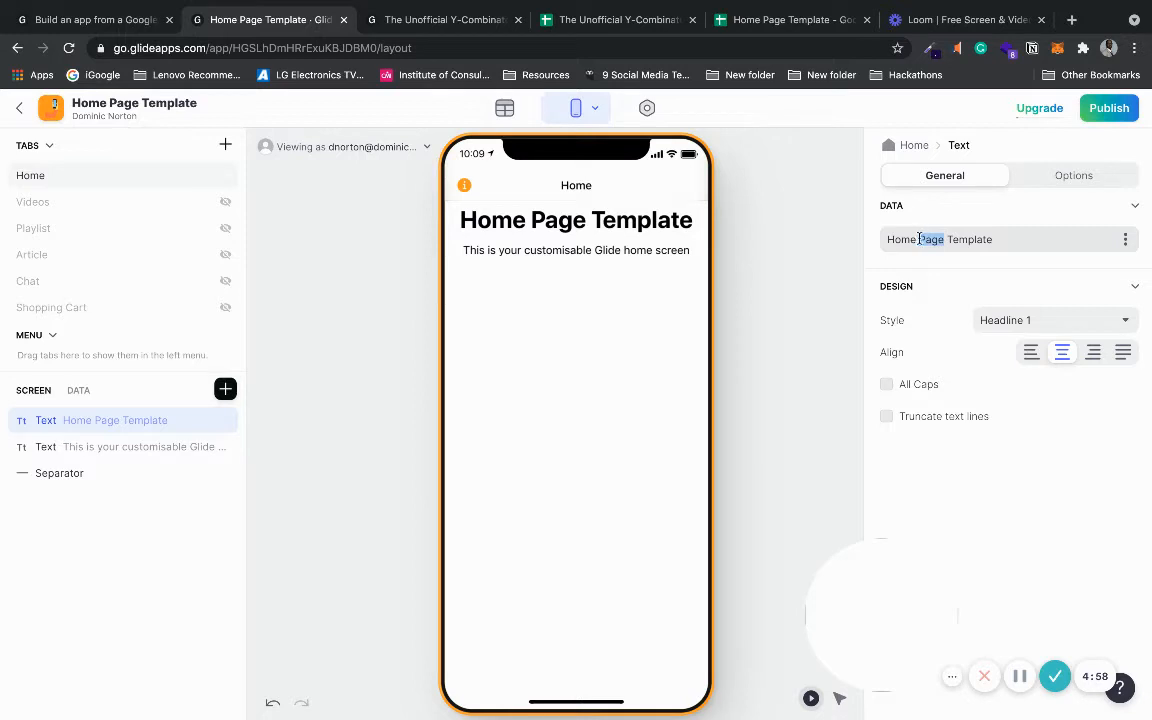
text(Scre)
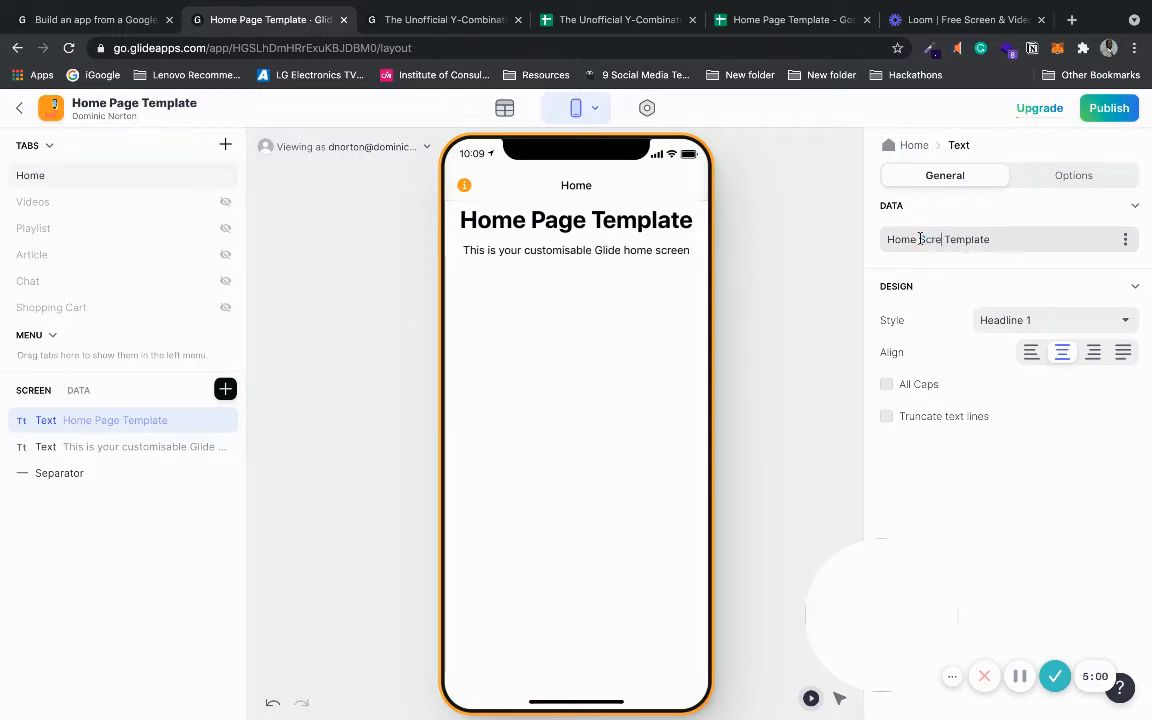
text(en)
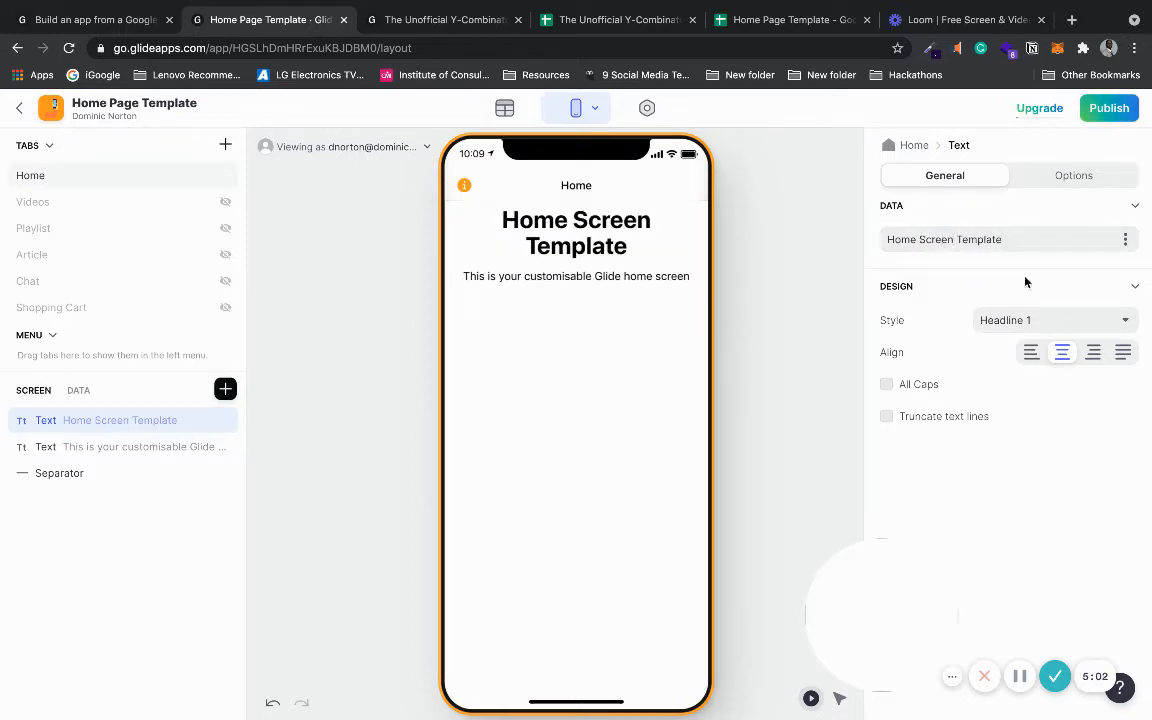
click(1073, 316)
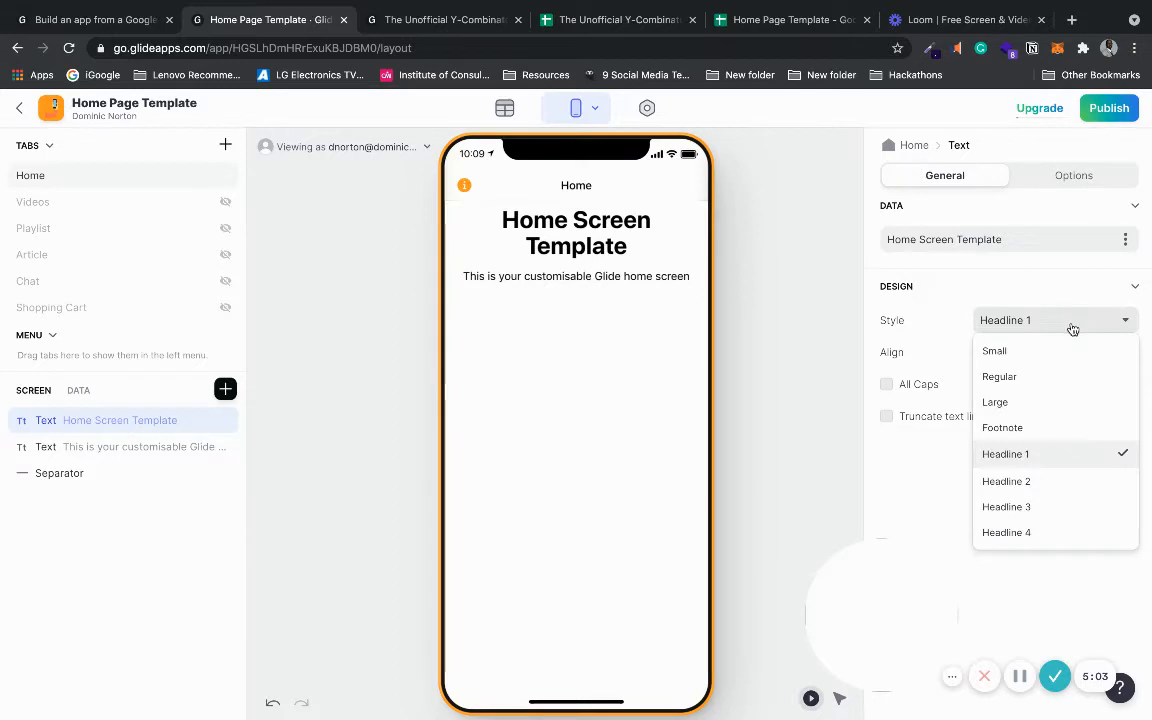
click(1040, 481)
click(751, 366)
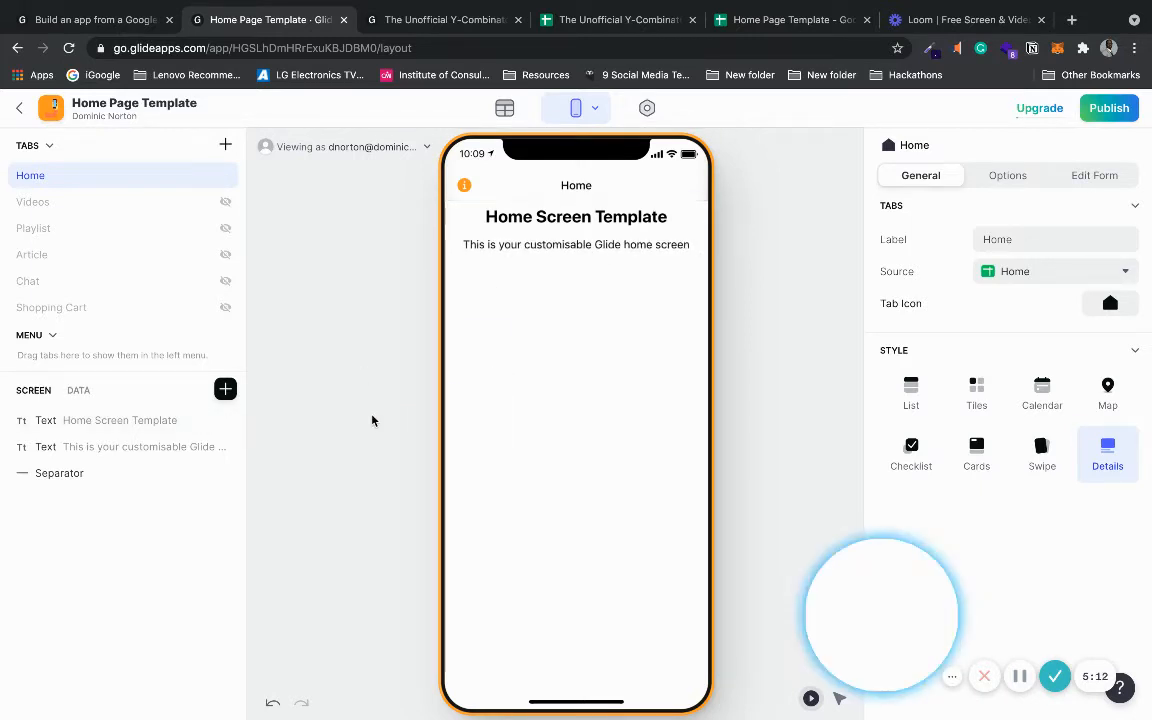
click(128, 481)
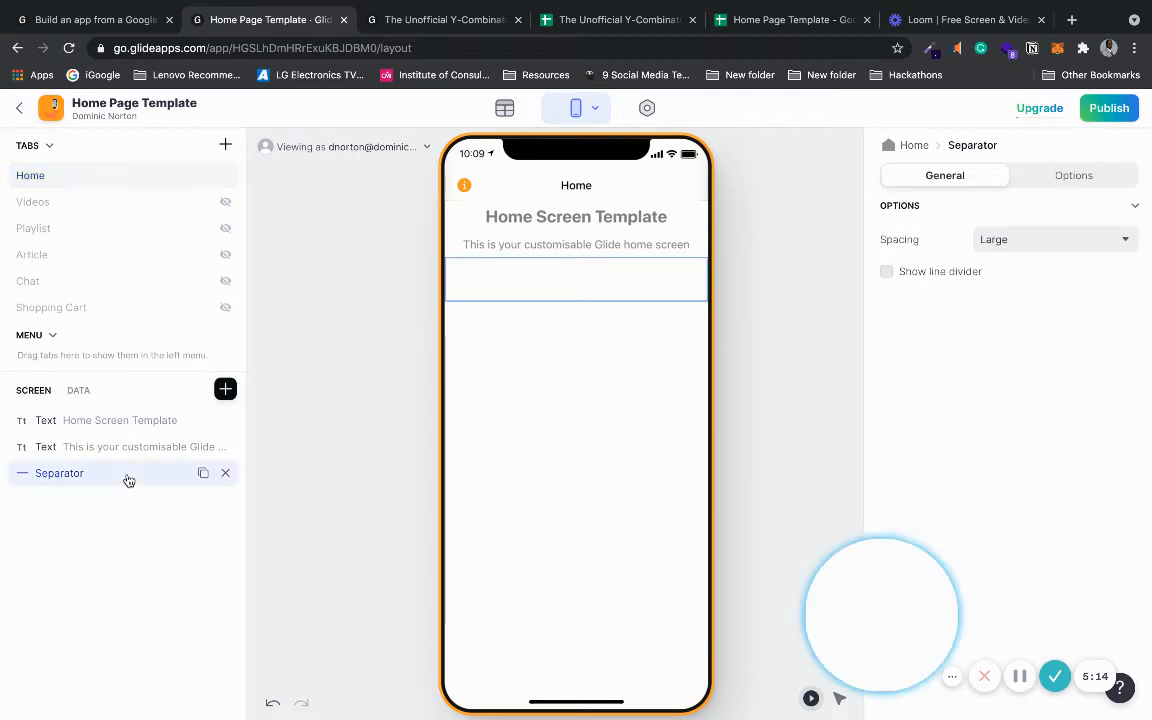
click(108, 508)
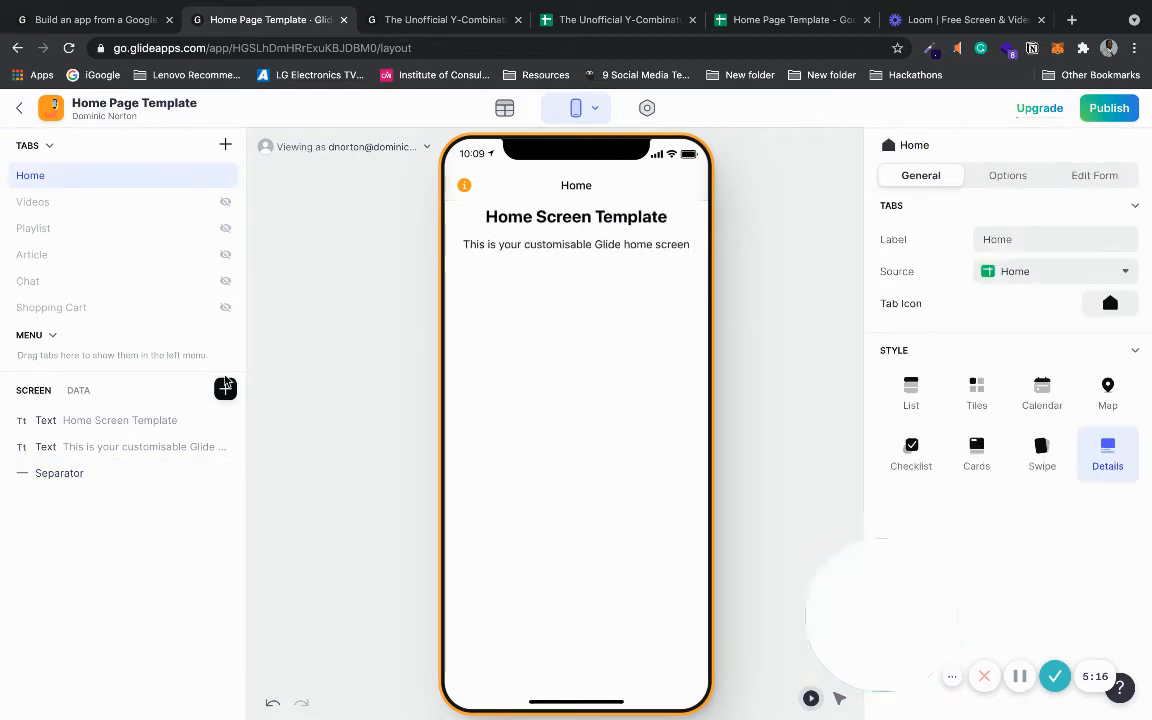
click(638, 28)
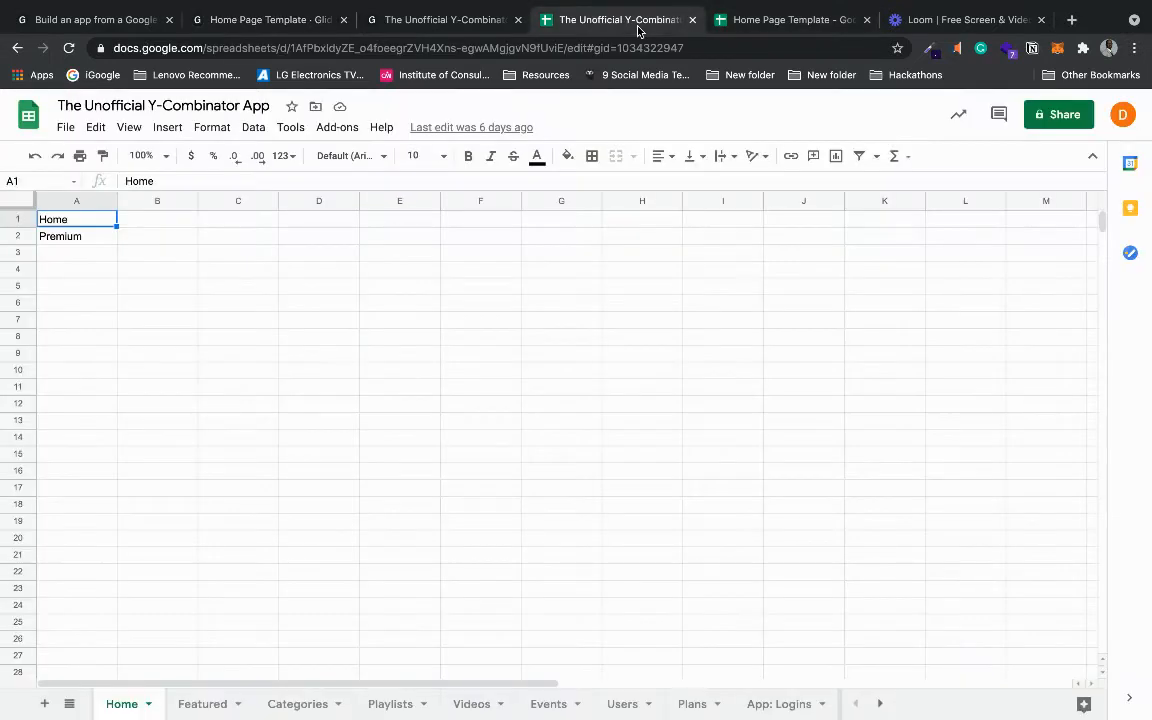
click(447, 30)
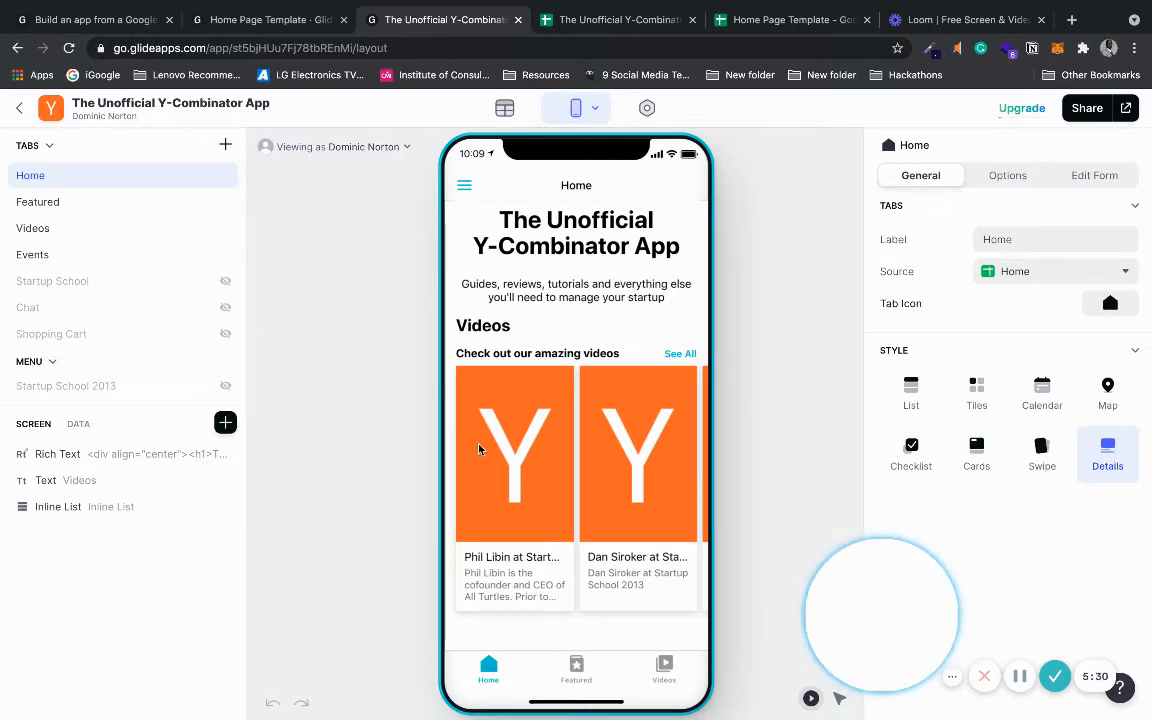
click(278, 24)
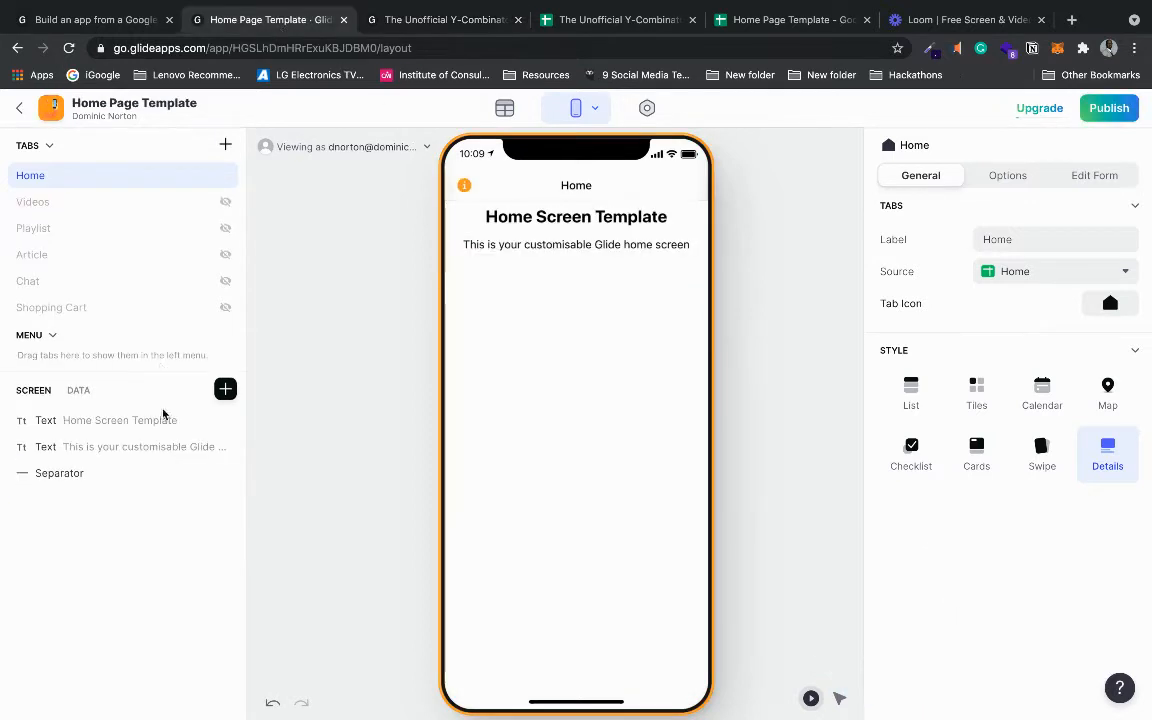
- Add a custom text component reading 'Videos' in Headline 3 style
click(226, 390)
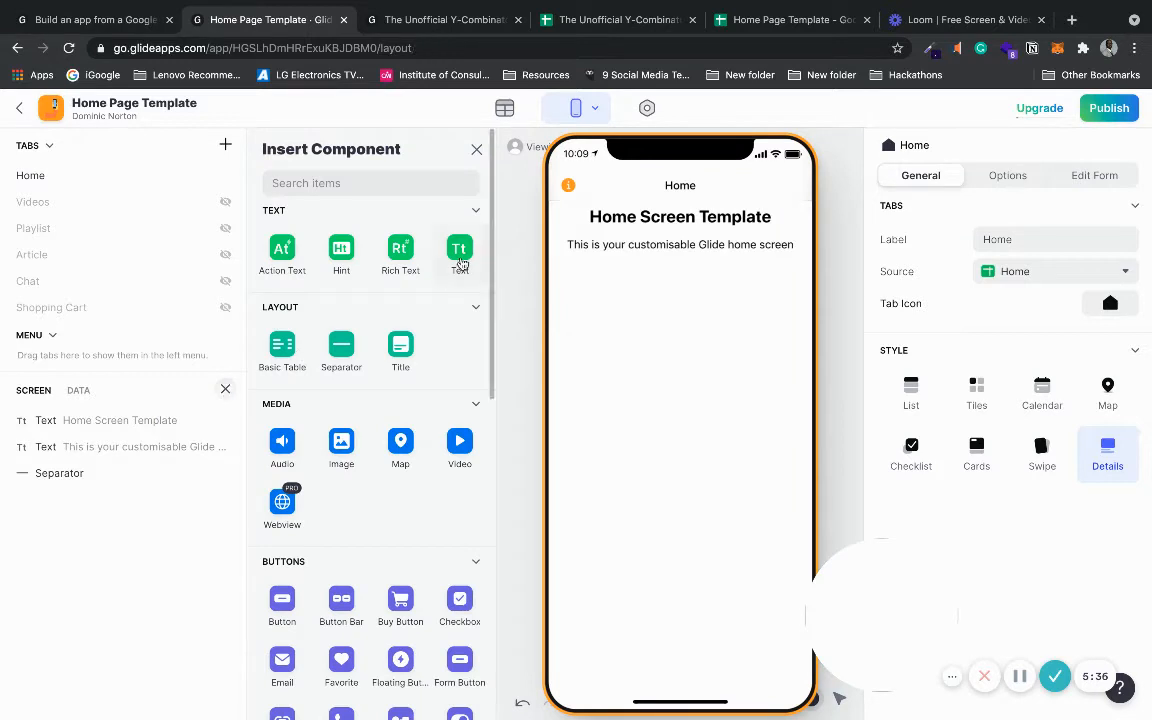
click(460, 258)
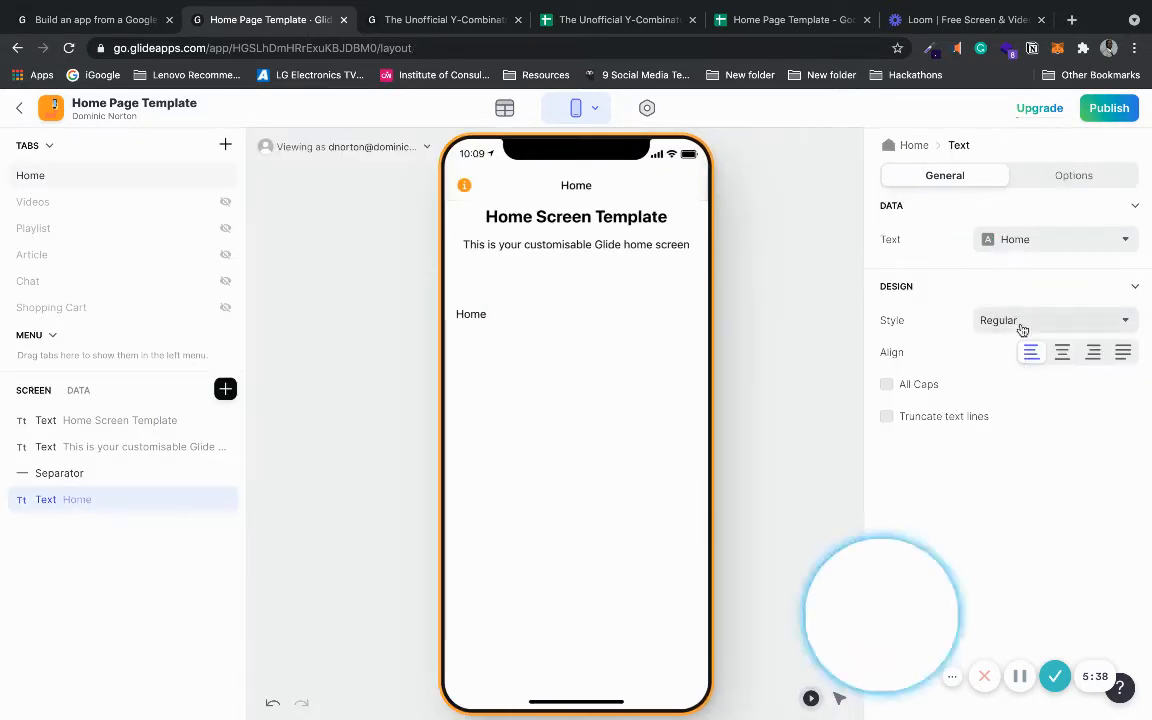
click(1043, 239)
click(1026, 268)
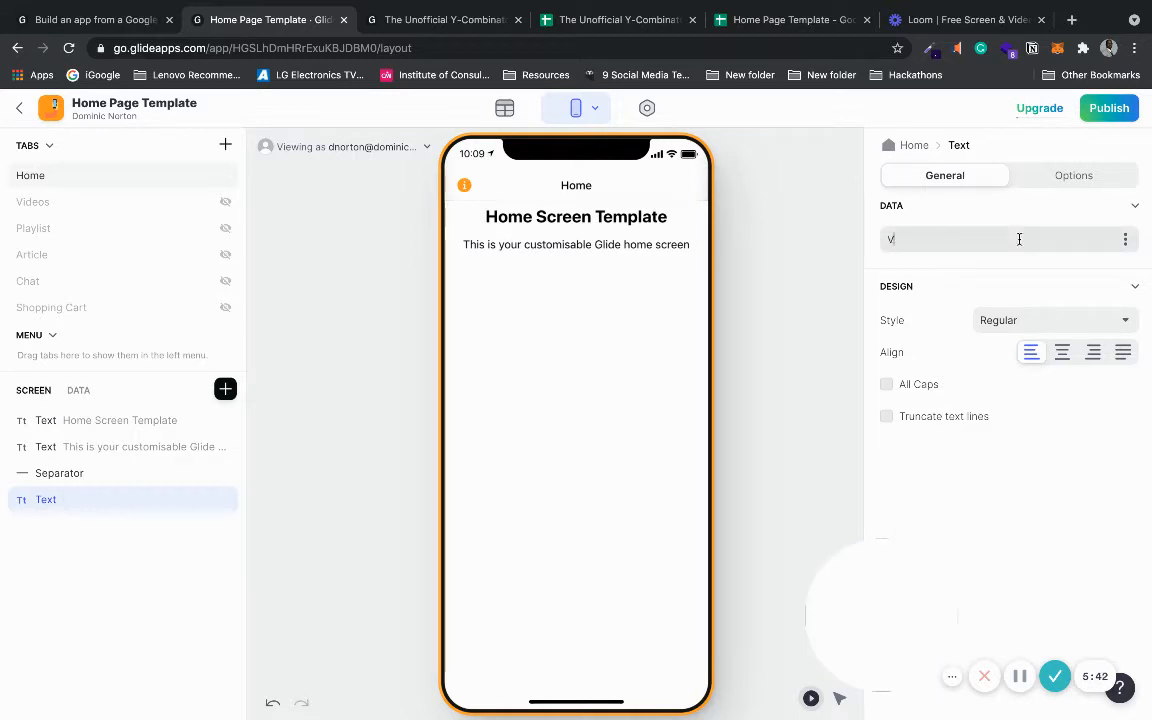
text(Videos)
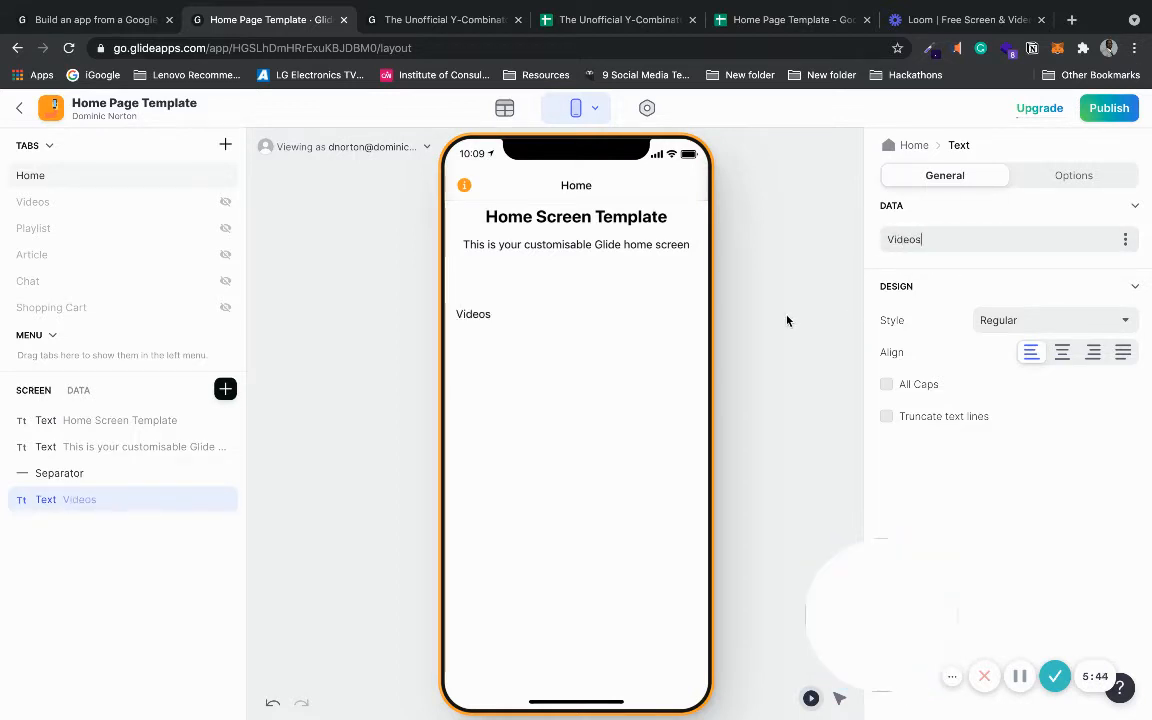
click(1029, 325)
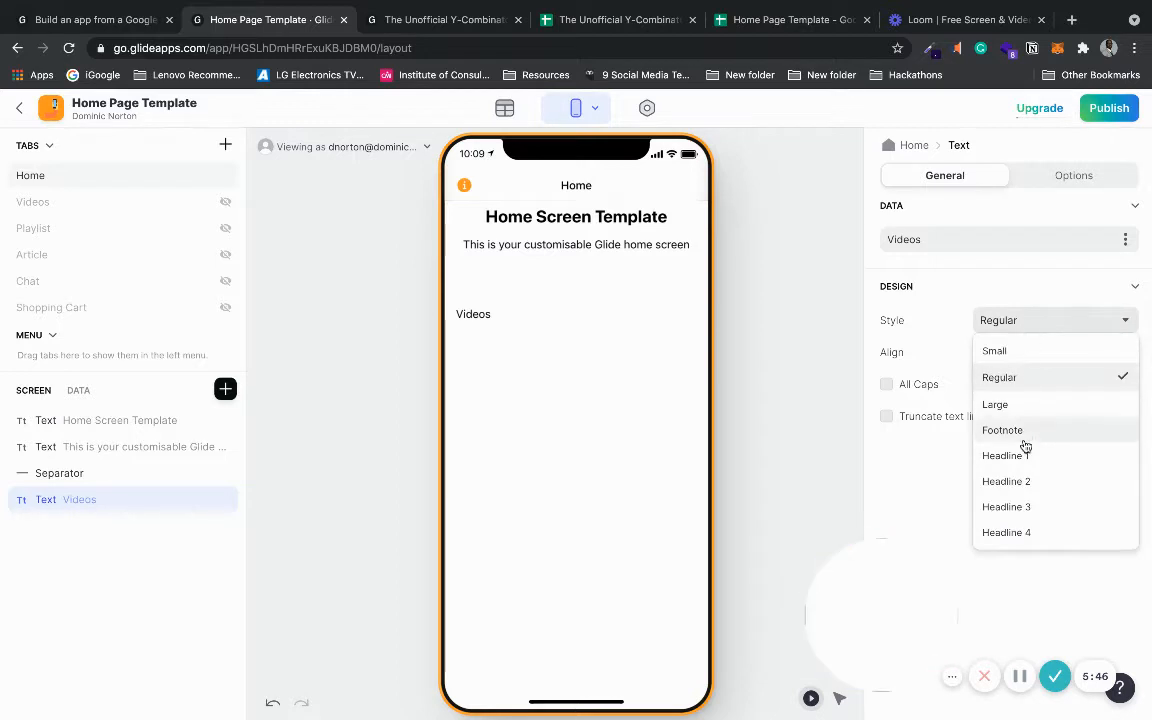
click(1006, 507)
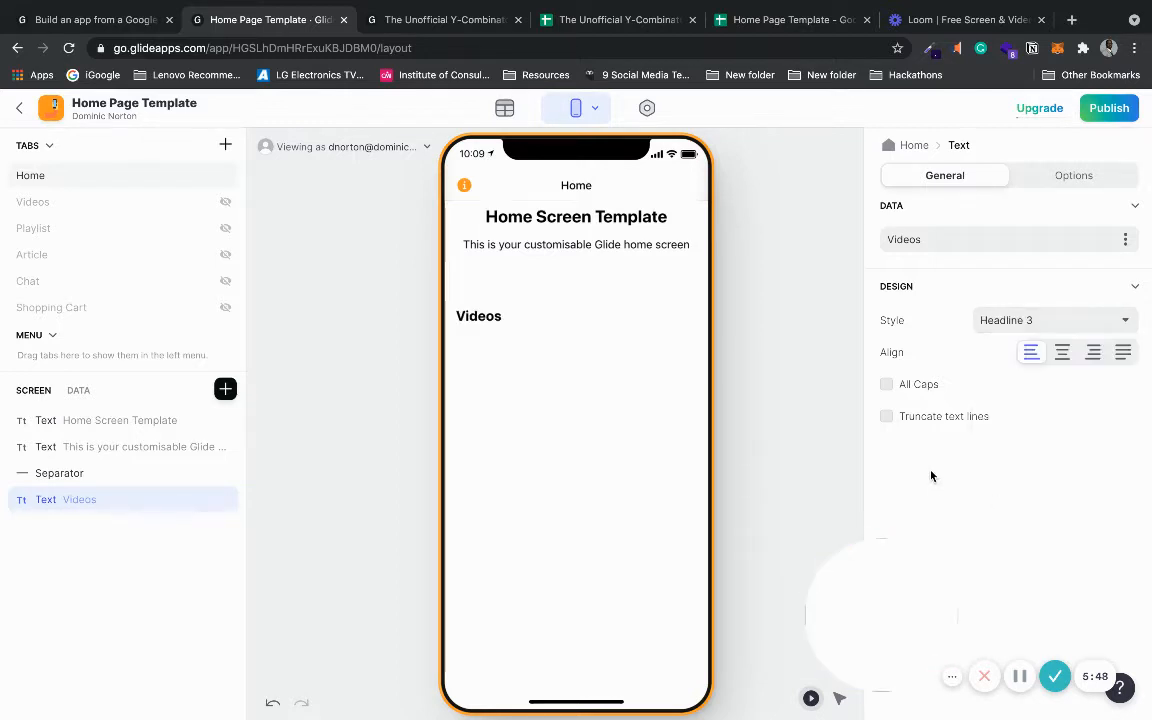
click(777, 391)
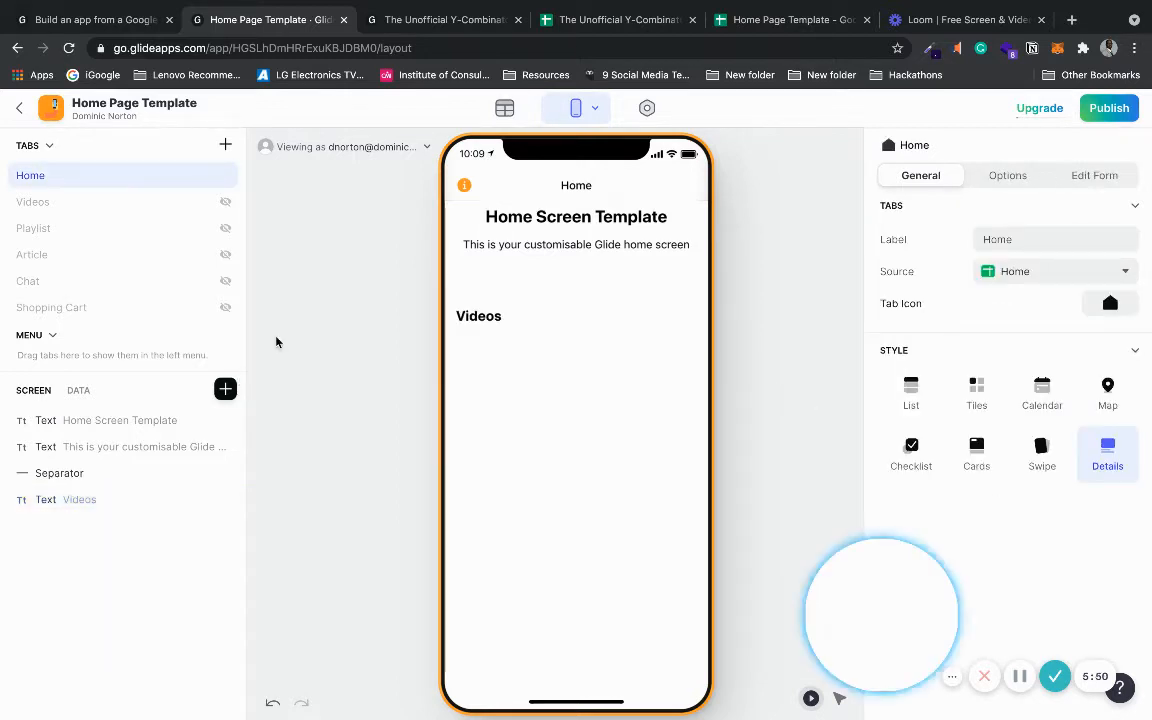
click(785, 20)
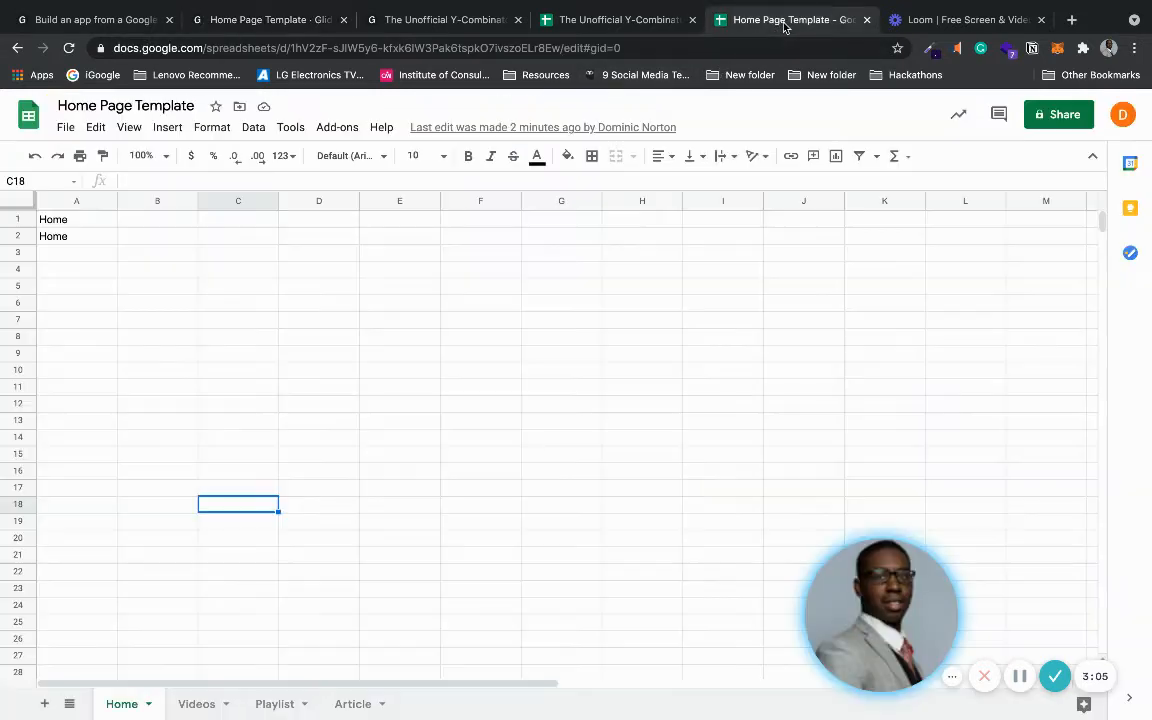
click(641, 21)
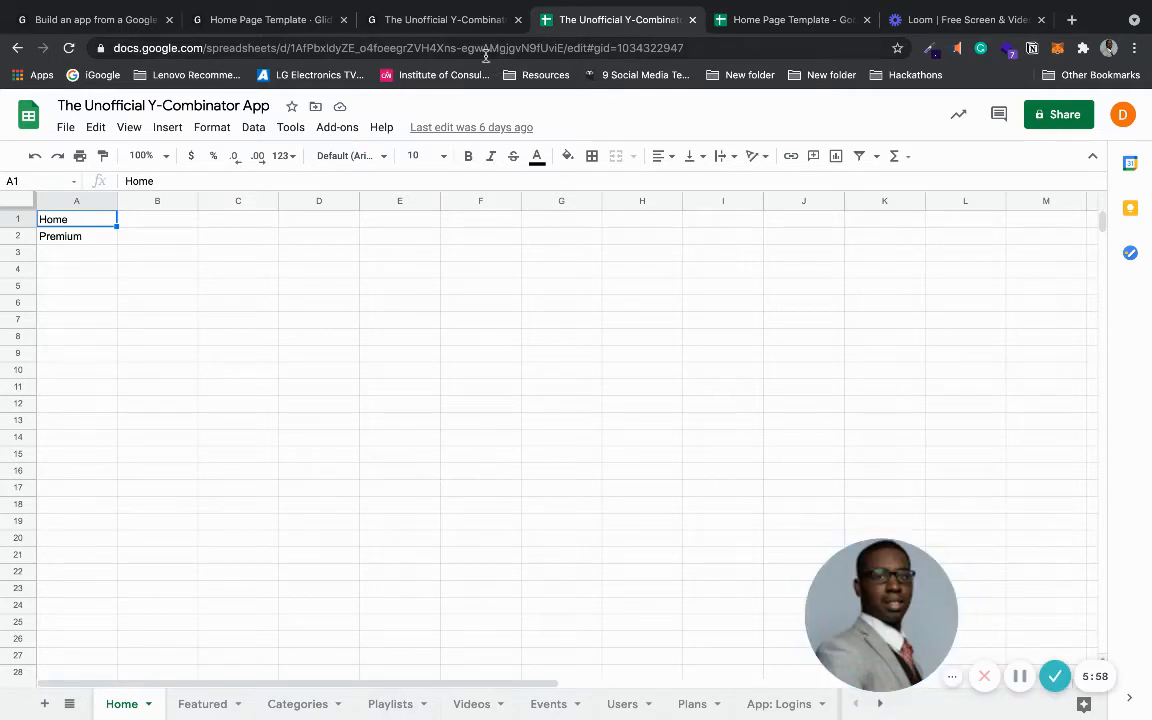
click(446, 20)
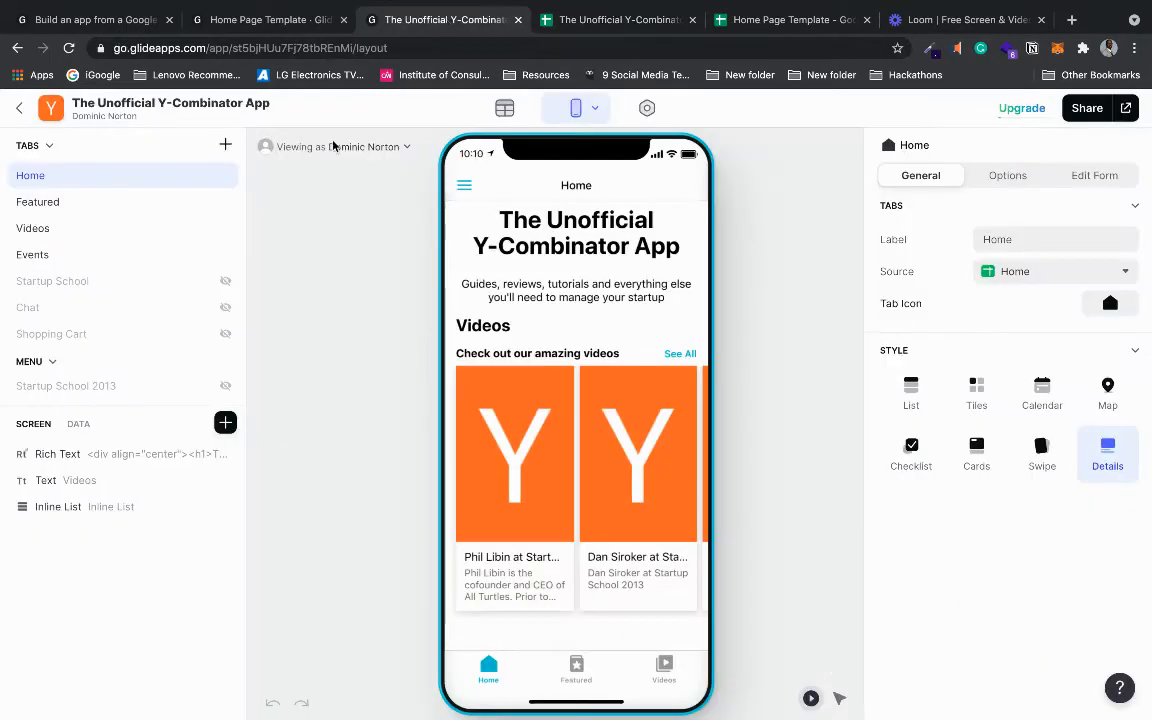
click(504, 108)
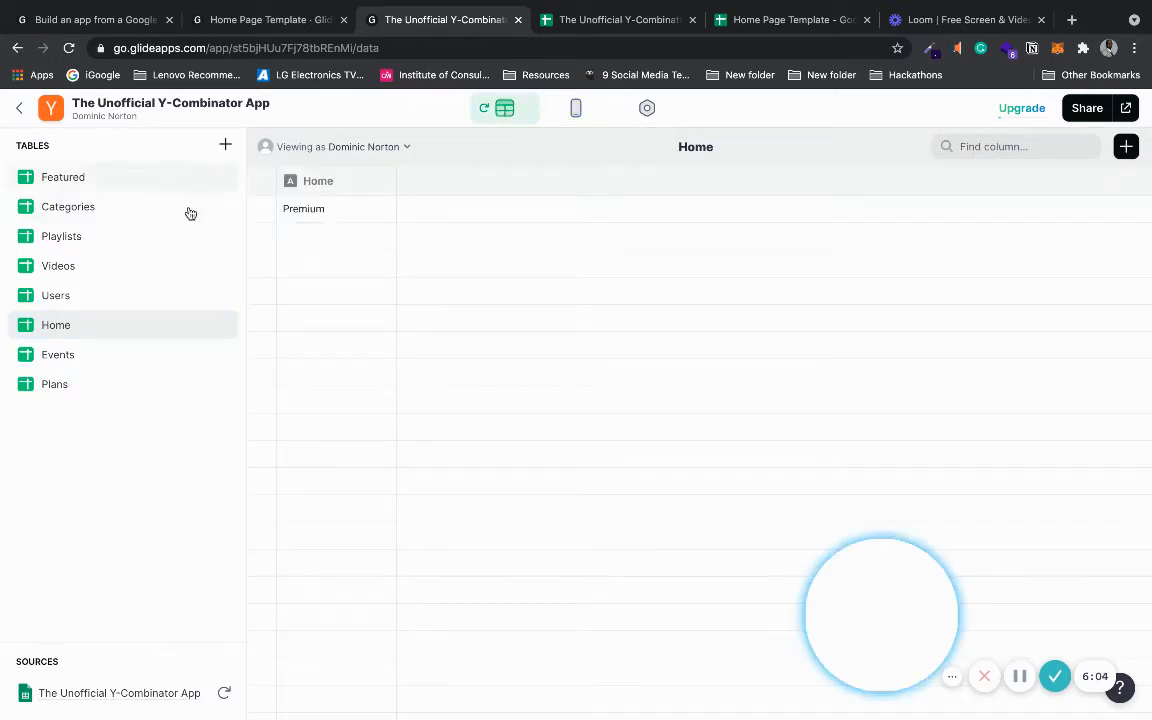
click(168, 266)
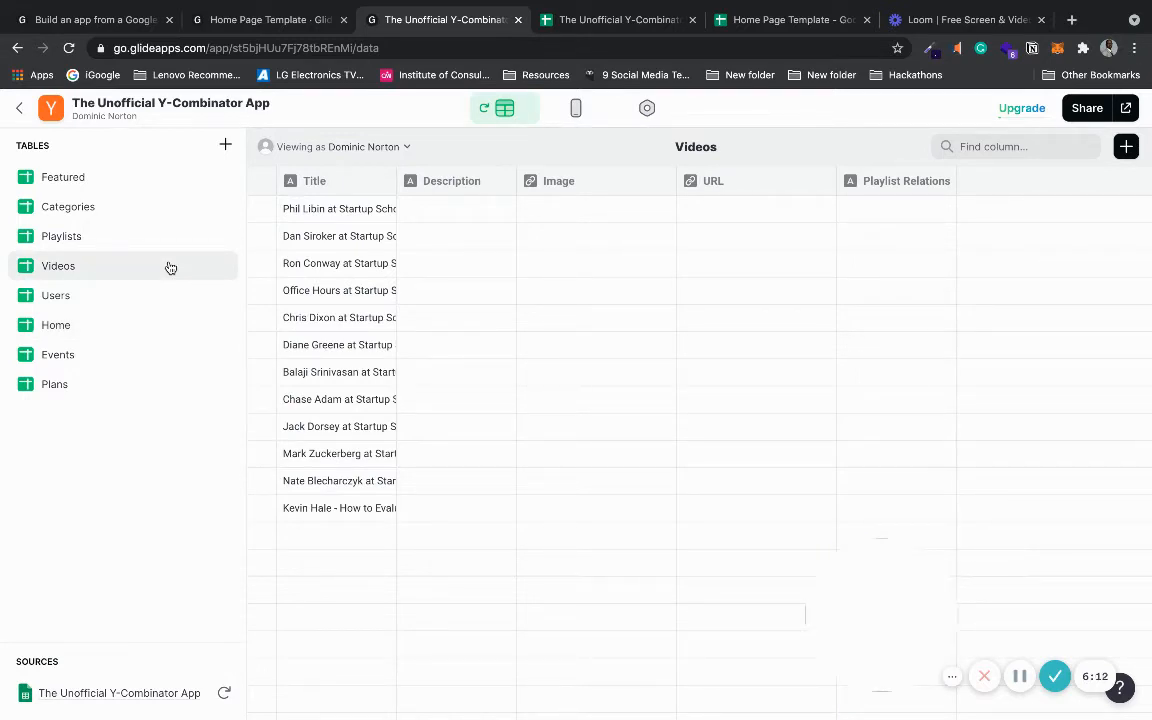
click(179, 239)
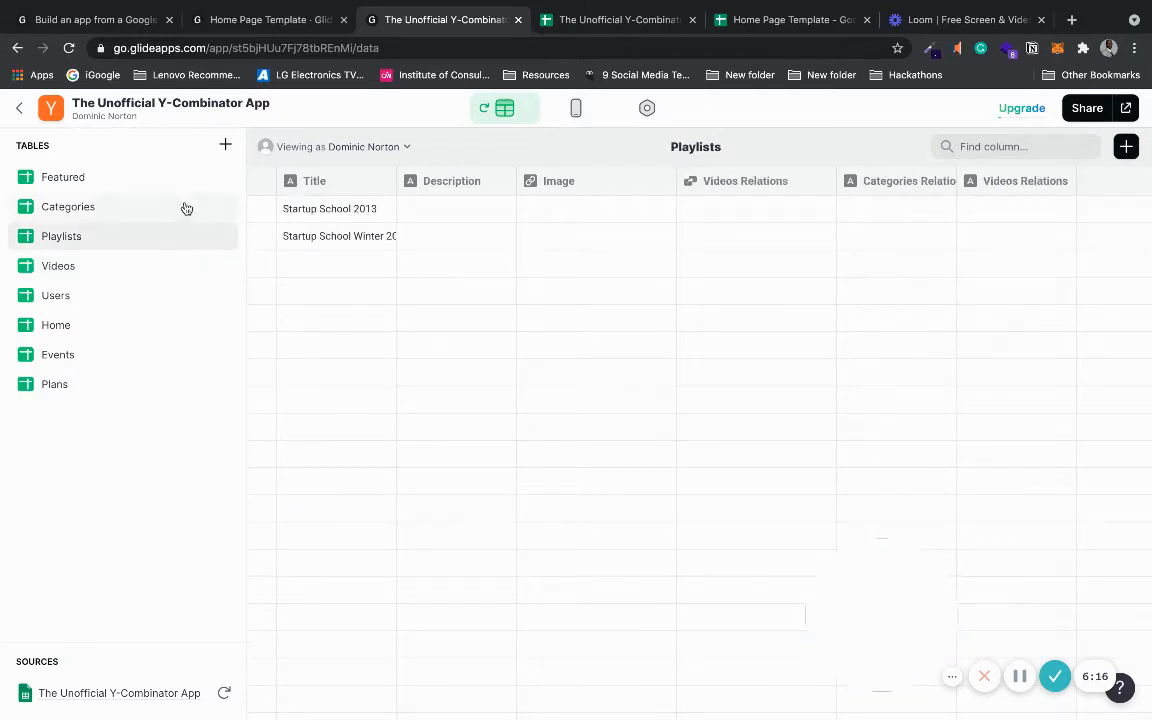
click(174, 211)
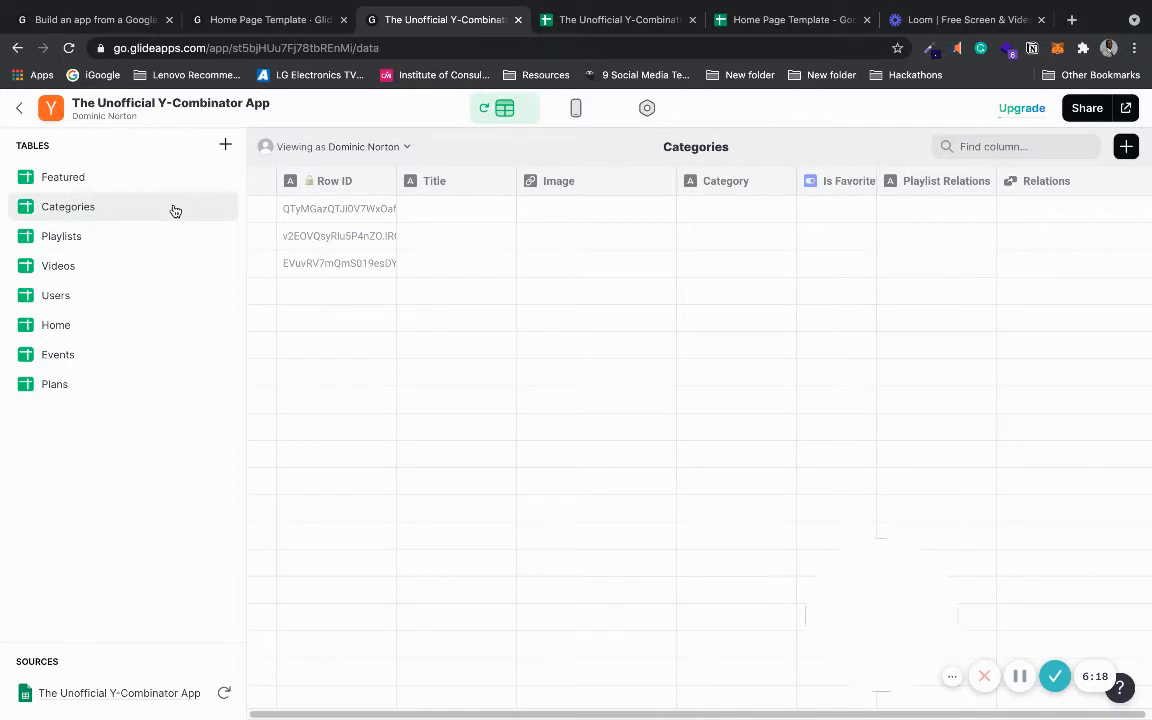
click(174, 187)
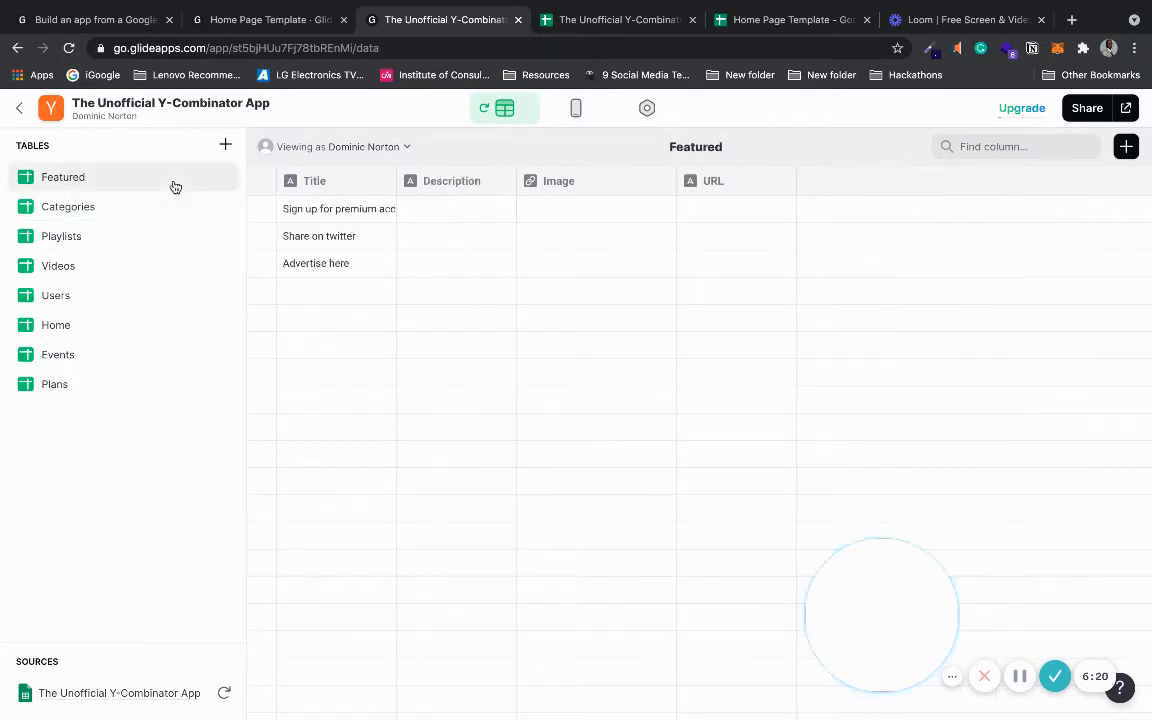
click(170, 216)
click(158, 247)
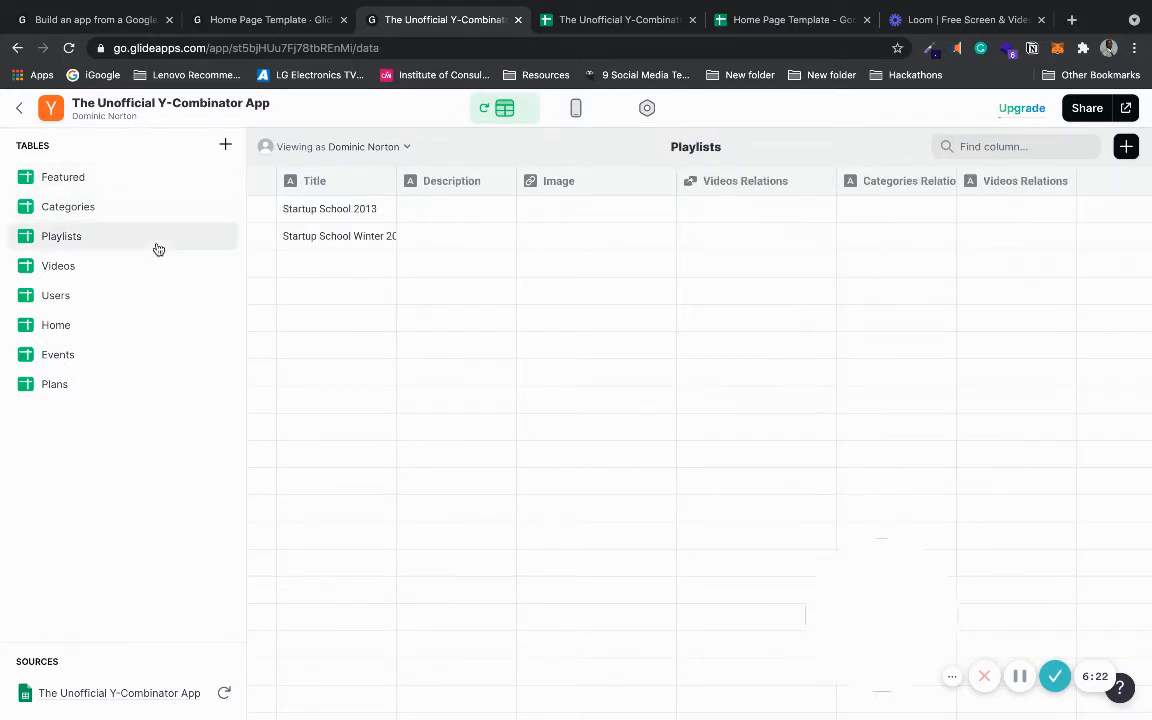
click(150, 278)
click(145, 304)
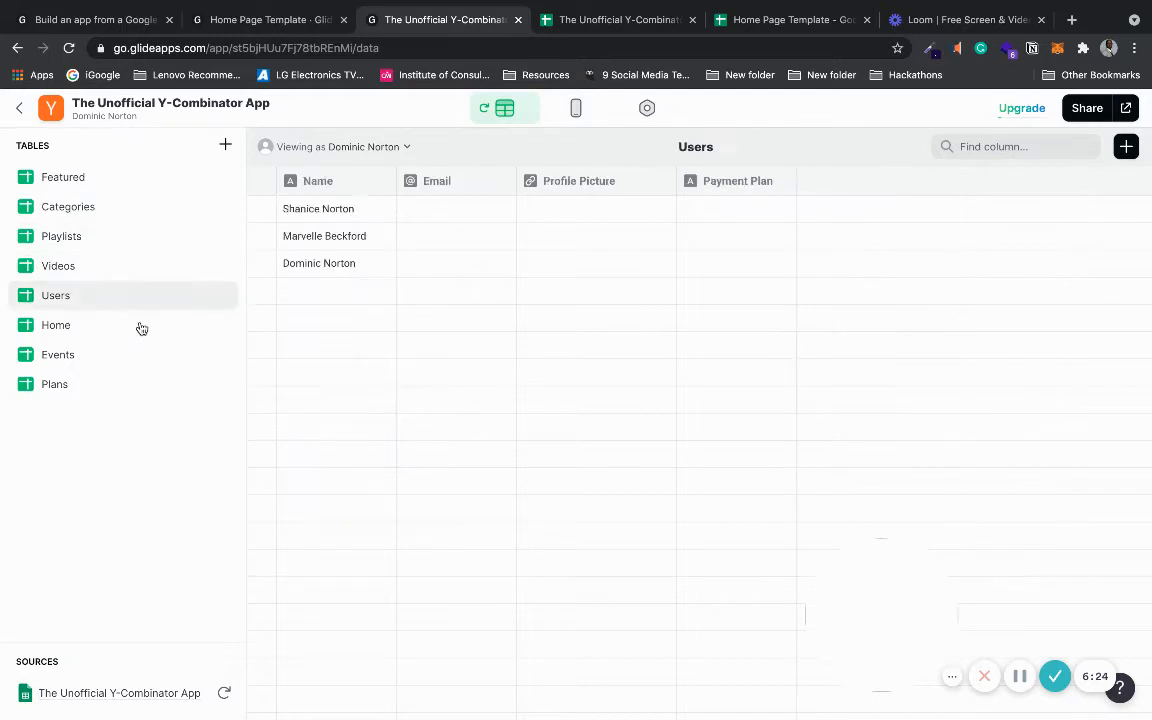
click(141, 331)
click(141, 359)
click(141, 383)
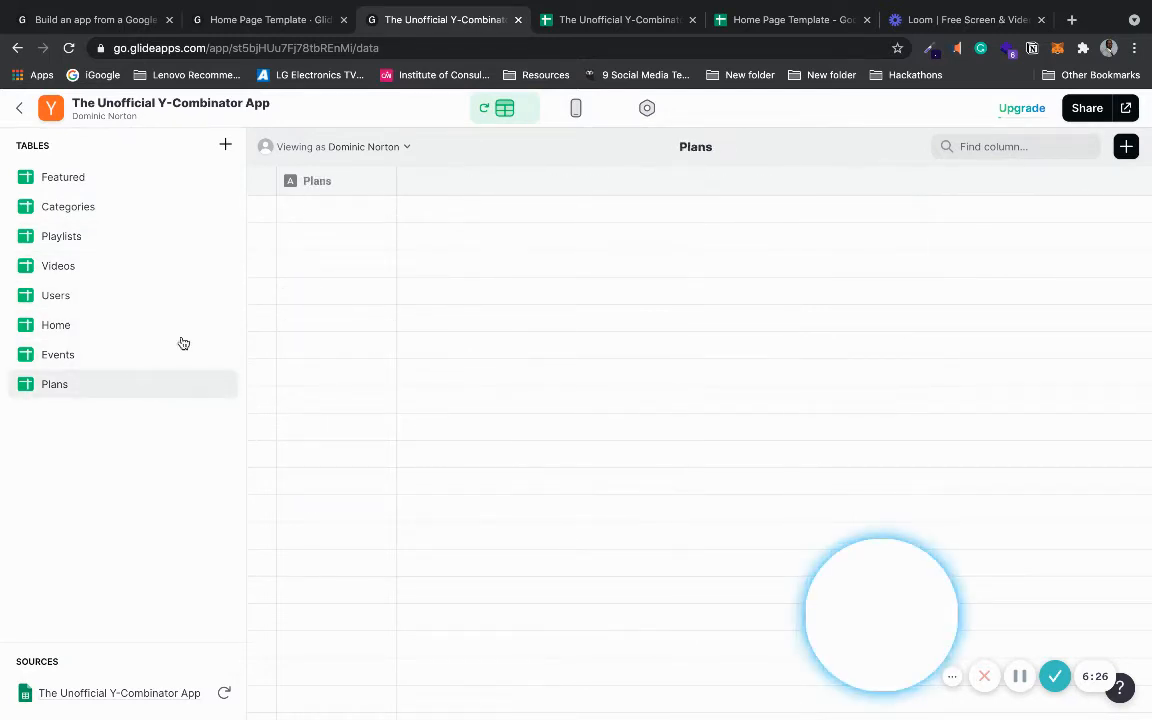
click(300, 20)
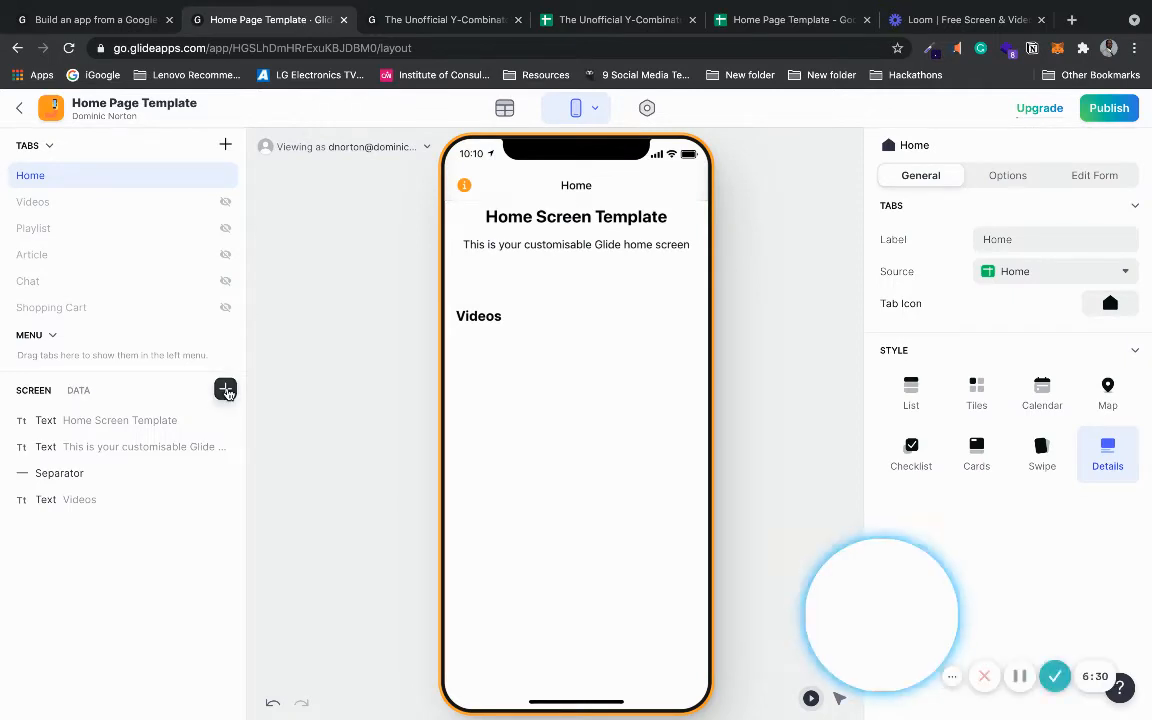
- Add an inline list in card style that draws from the Videos sheet
click(225, 389)
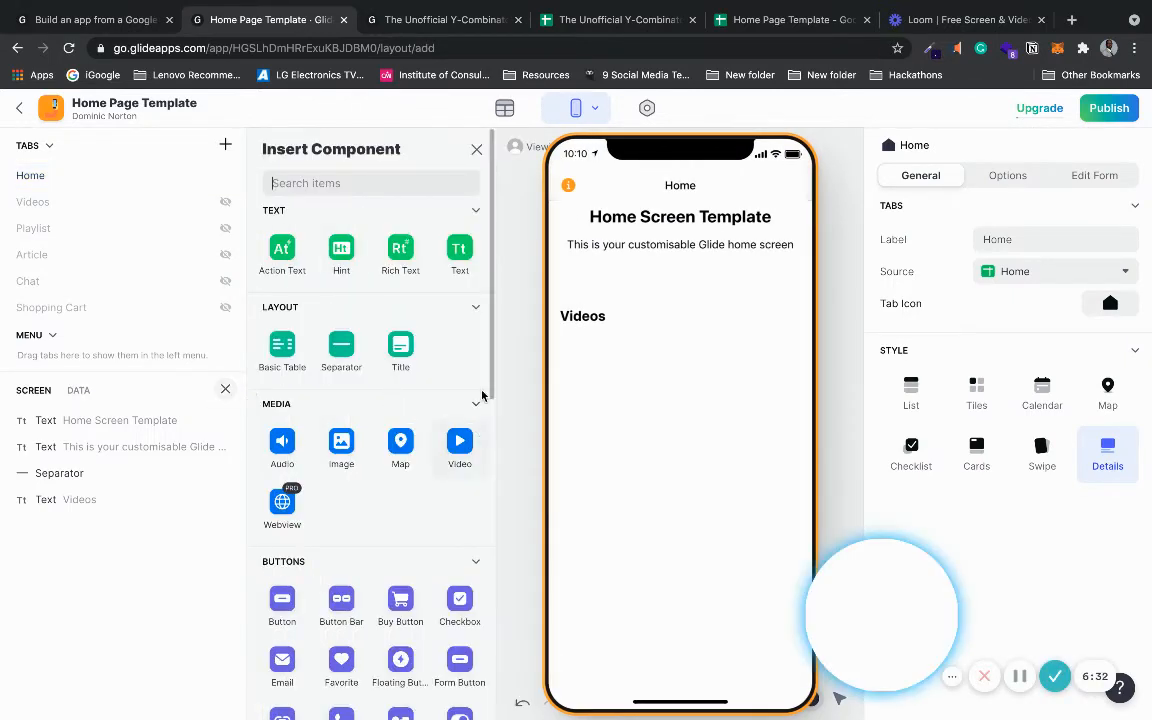
drag(492, 374, 500, 529)
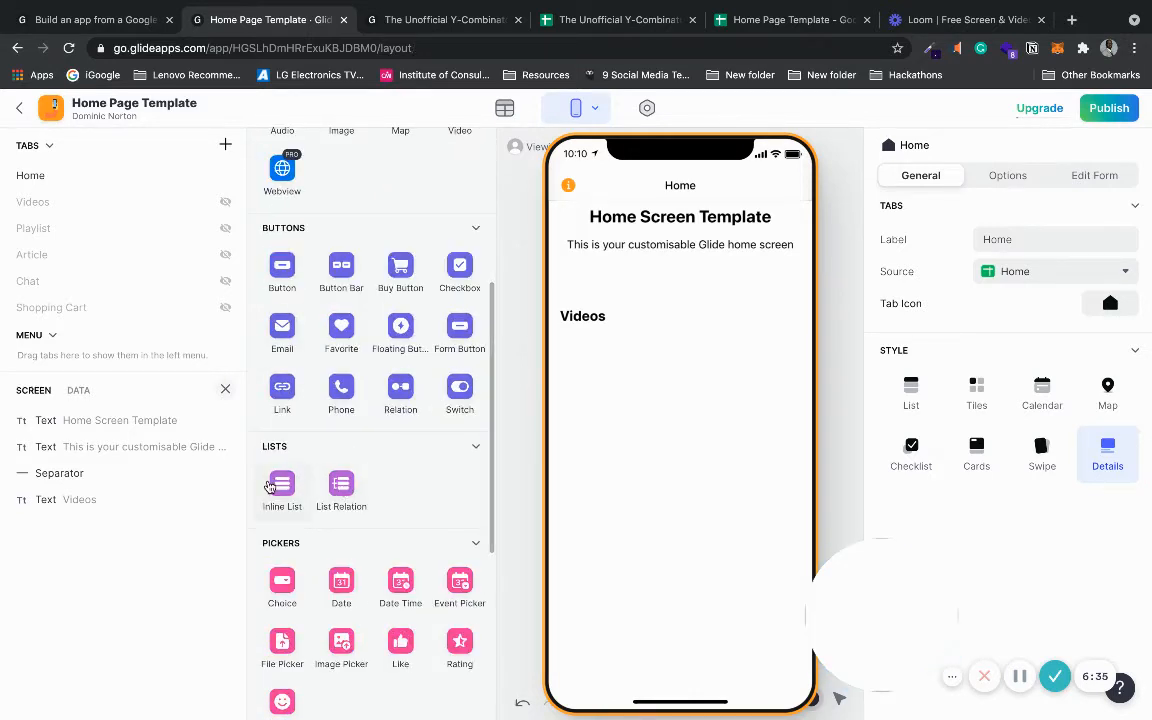
click(280, 487)
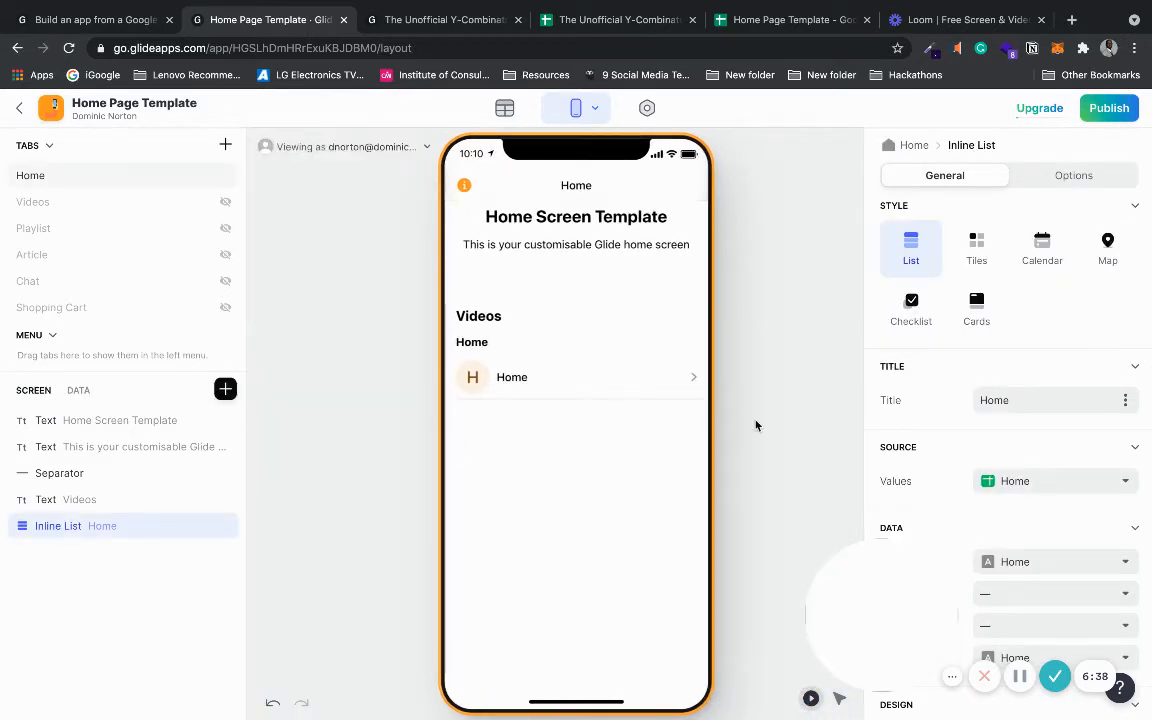
drag(889, 581, 794, 575)
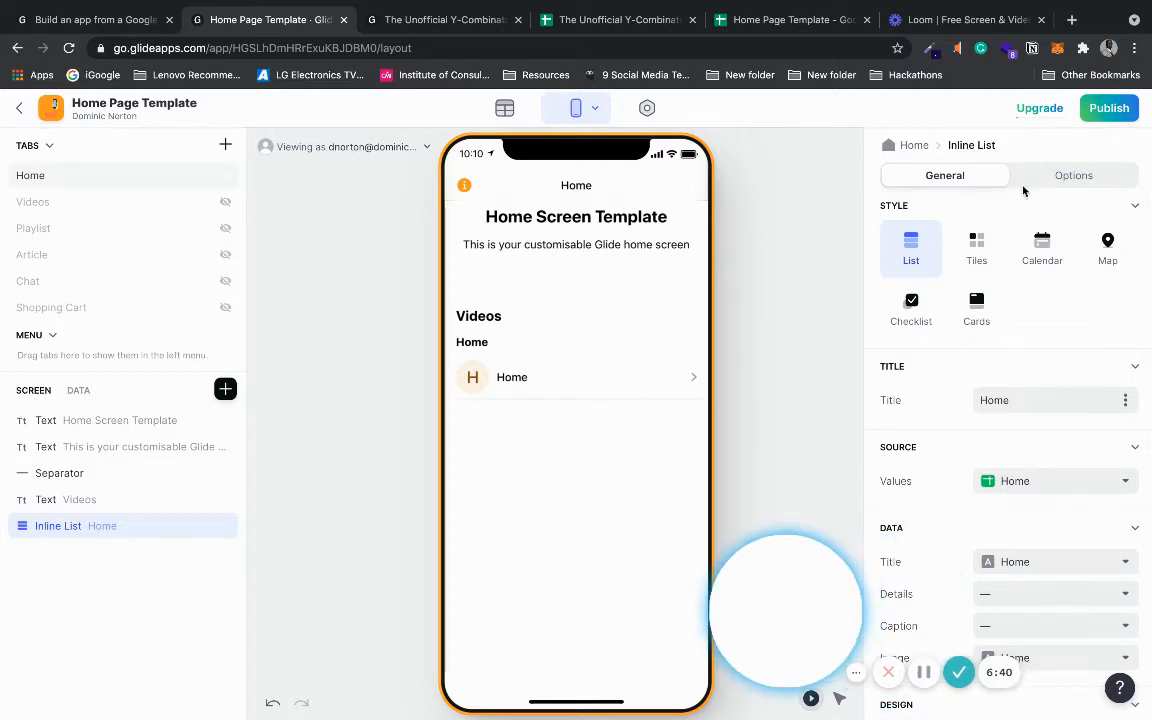
click(976, 312)
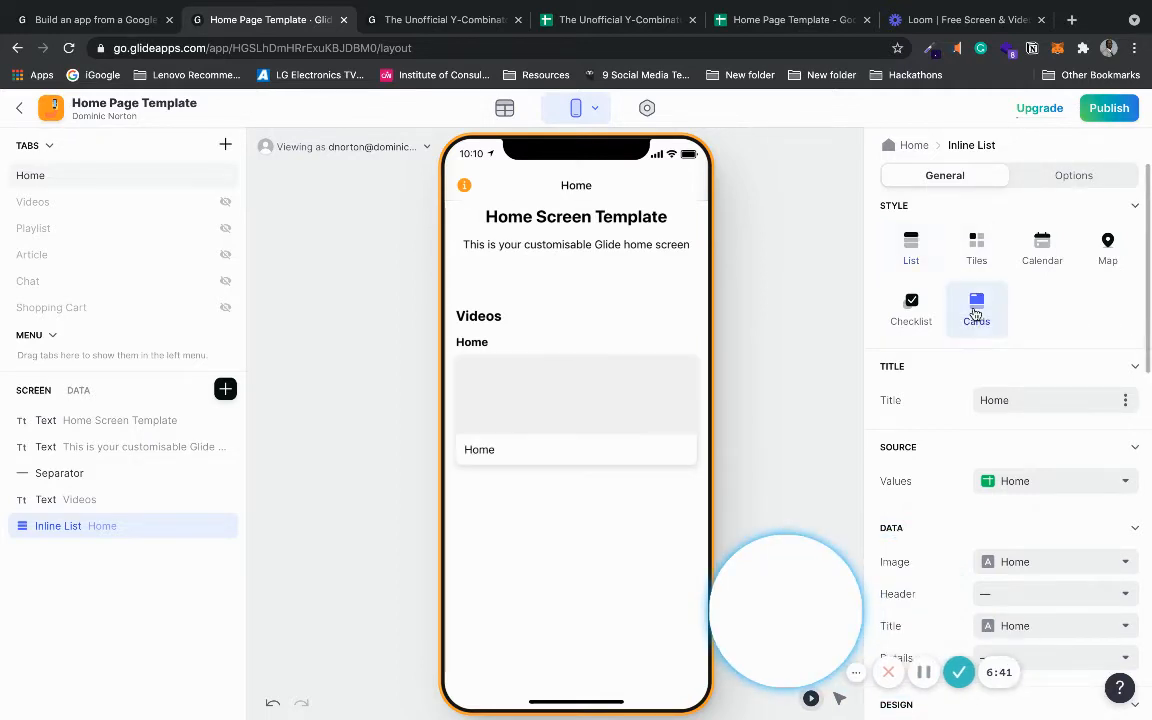
scroll(1148, 333, down, 2)
scroll(1148, 333, up, 2)
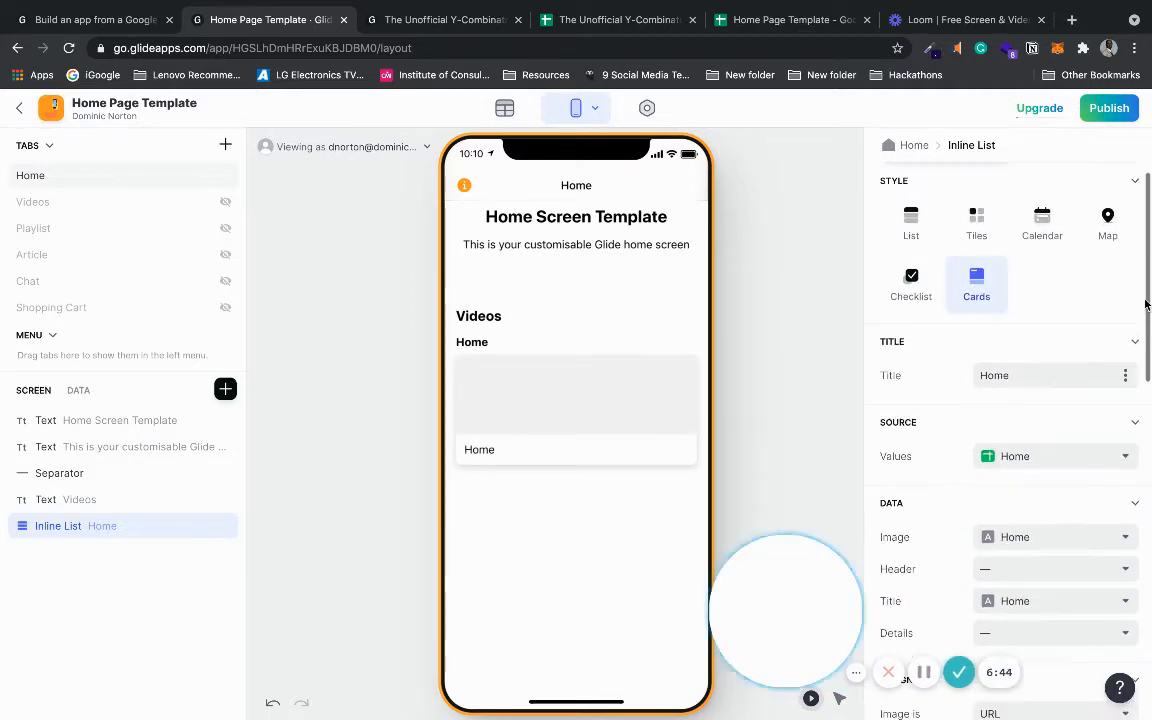
click(1029, 460)
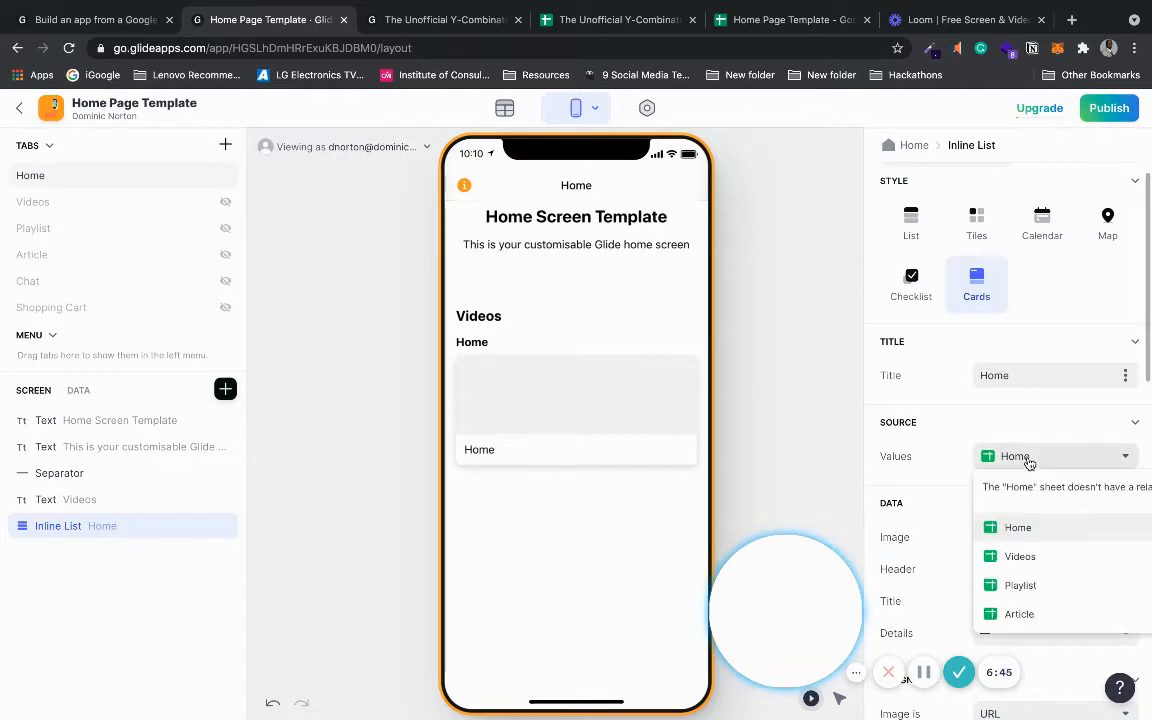
click(991, 564)
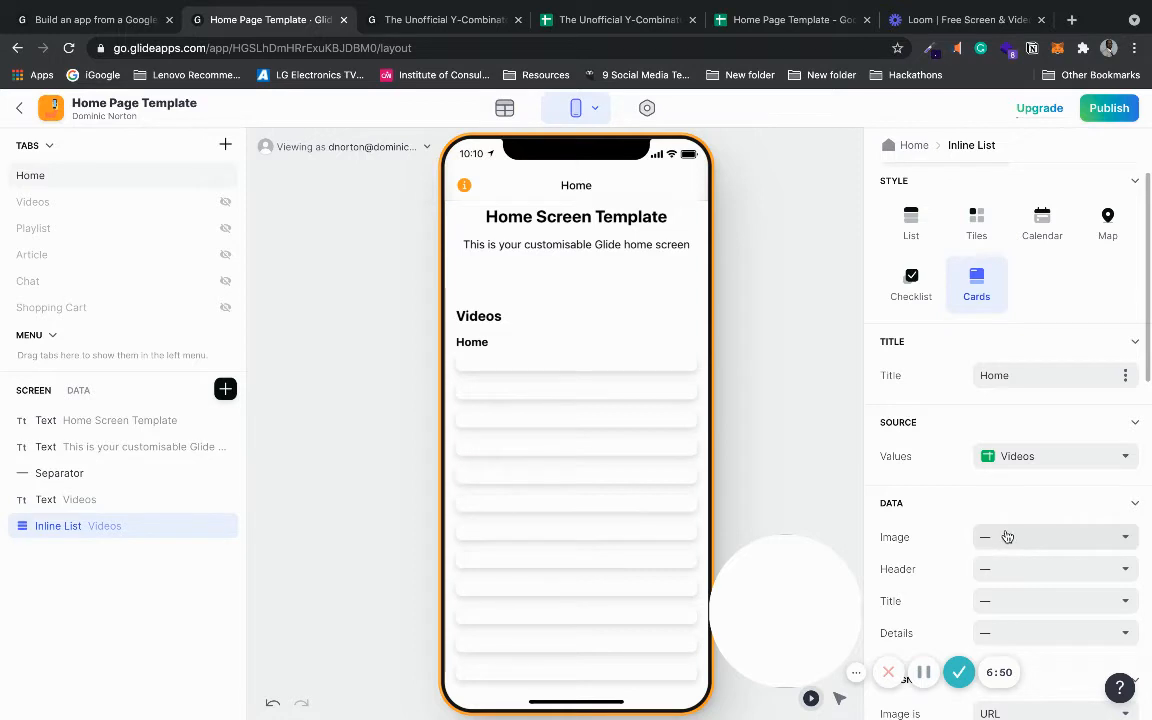
- Map the cards' Image to Image, Title to Title, Details to Description, with no header
click(1007, 537)
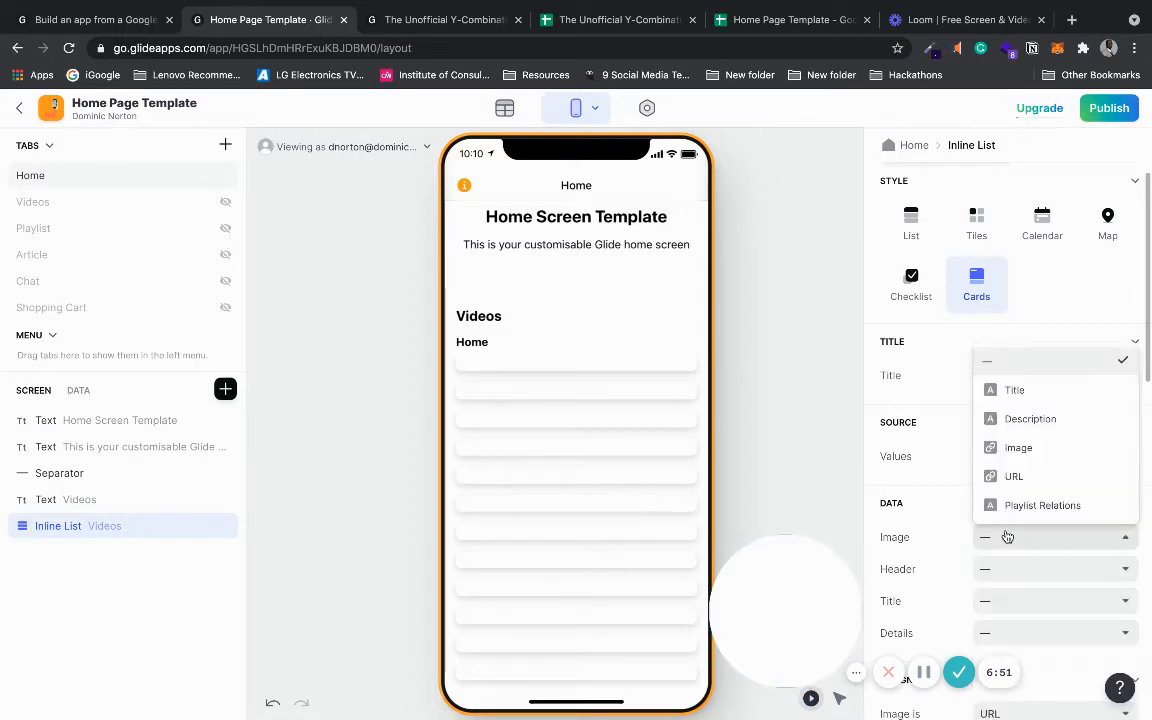
click(1050, 447)
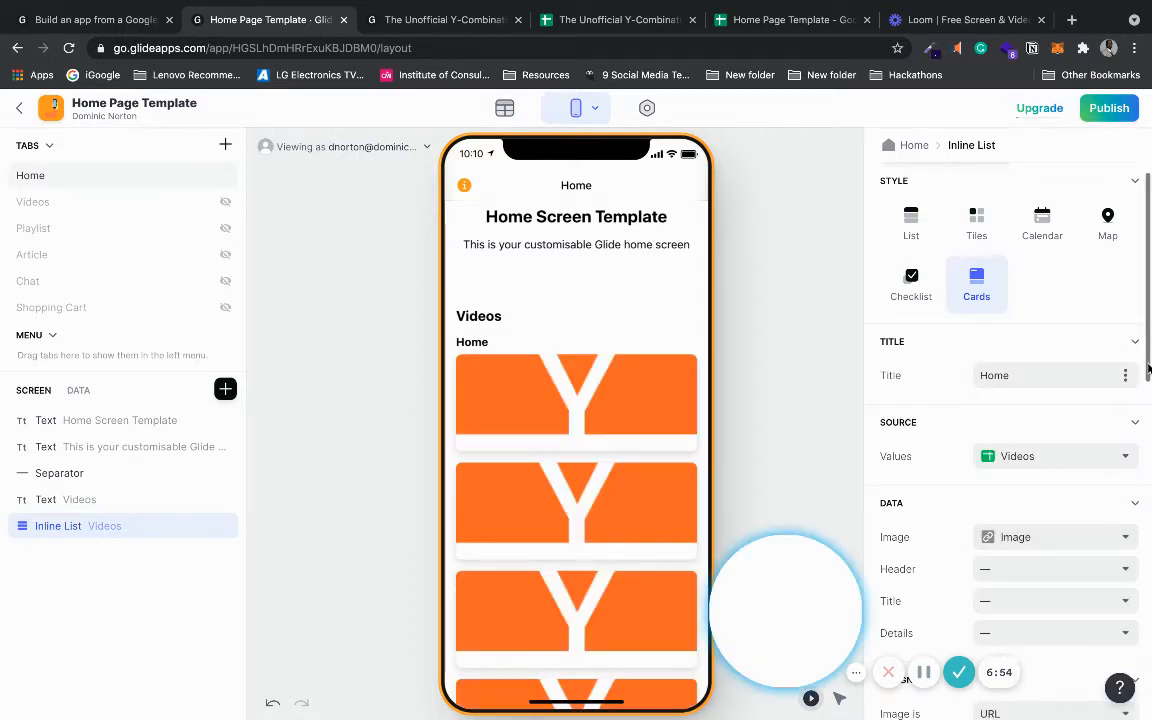
scroll(1148, 370, down, 2)
click(1035, 396)
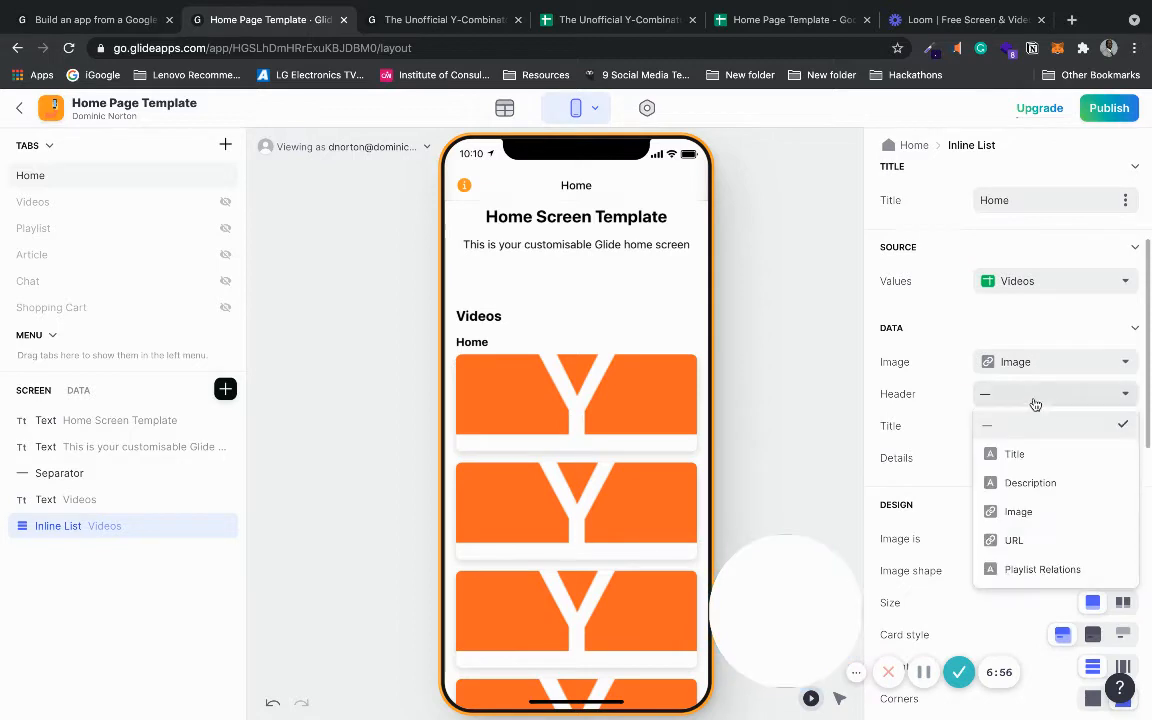
click(1025, 455)
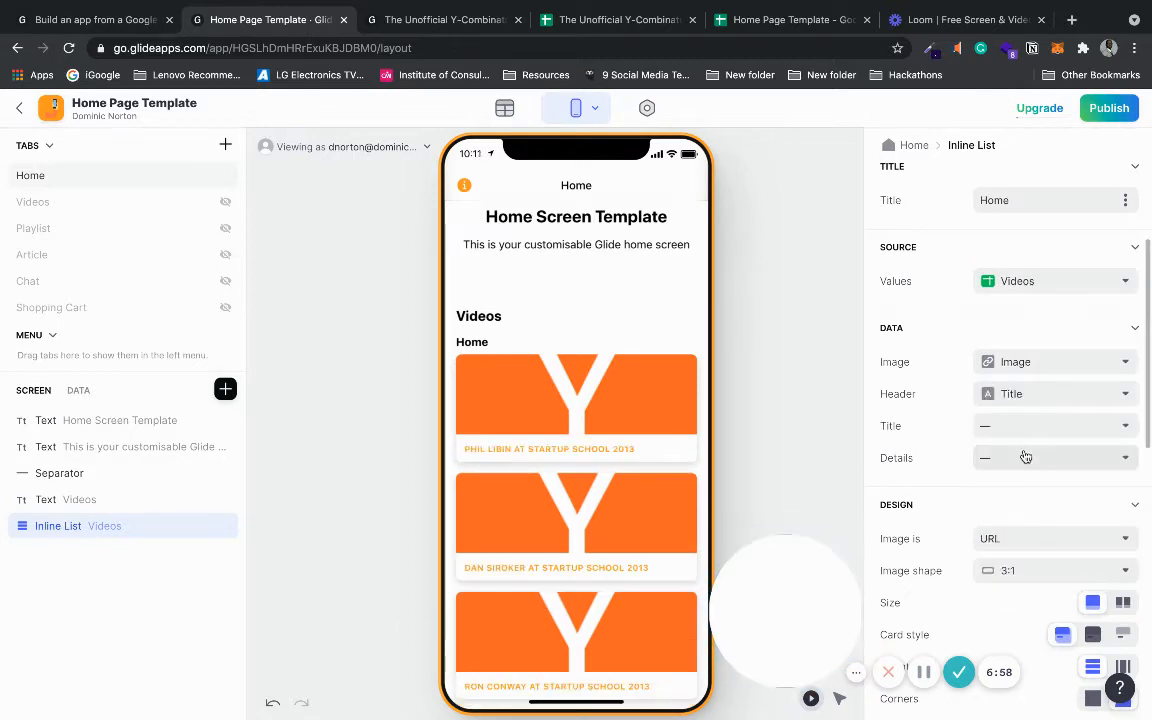
click(1031, 428)
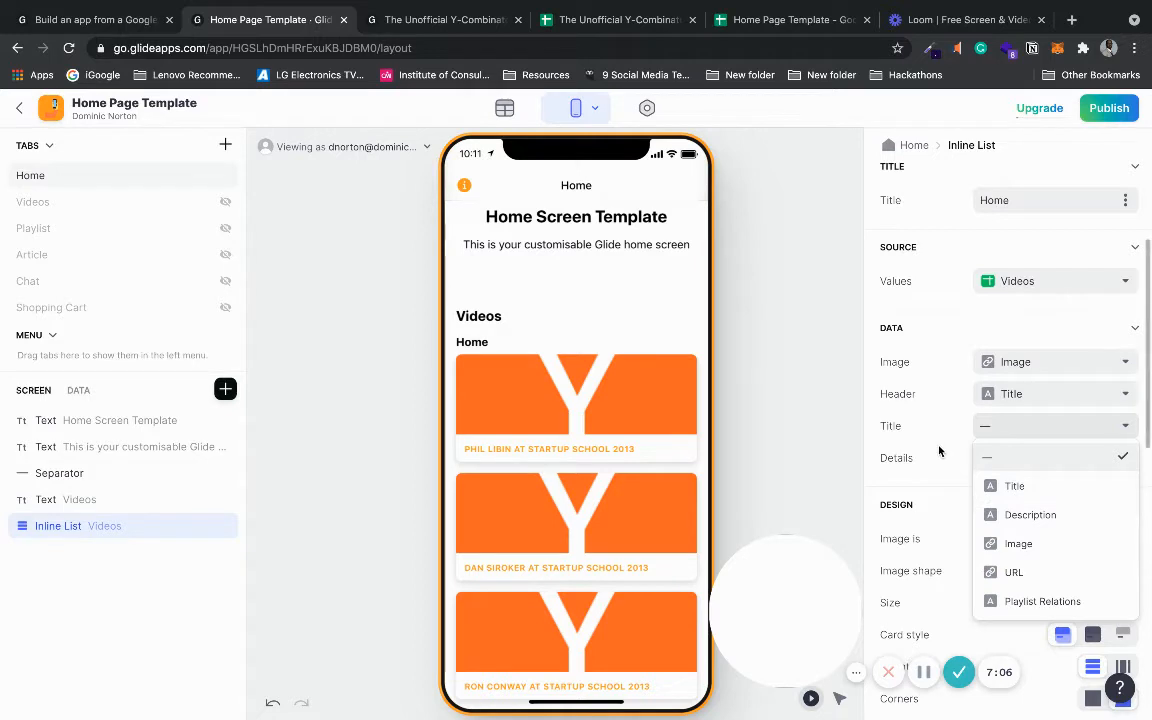
click(976, 456)
click(1004, 465)
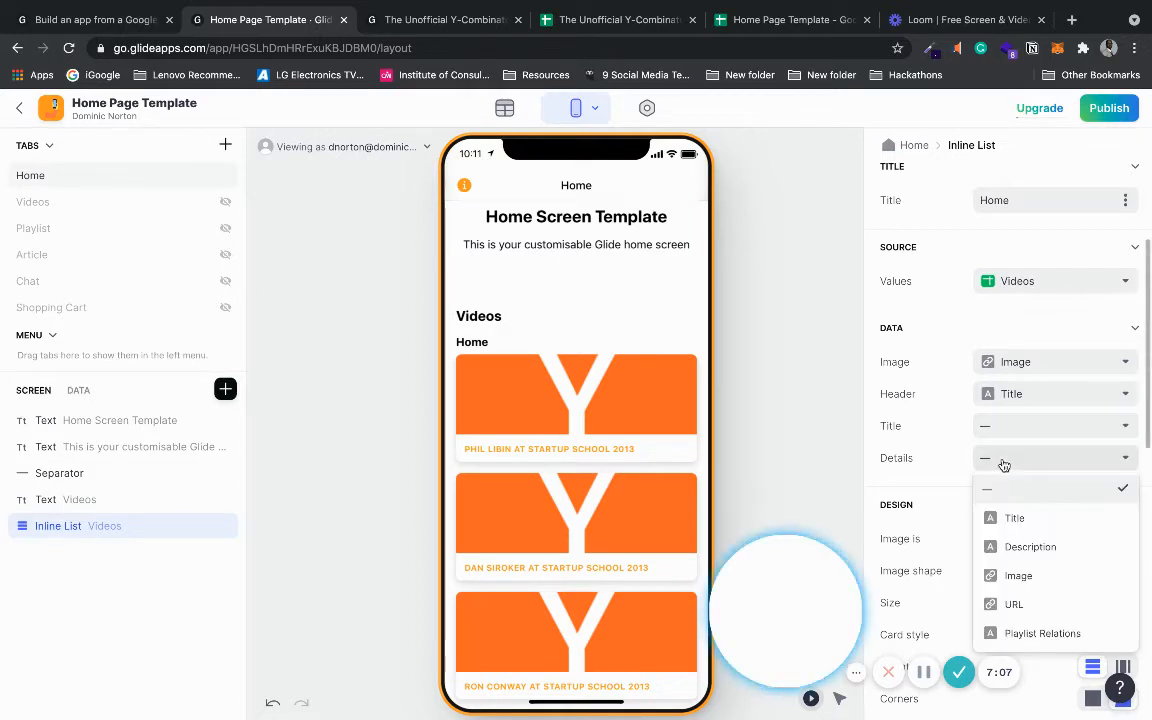
click(1030, 547)
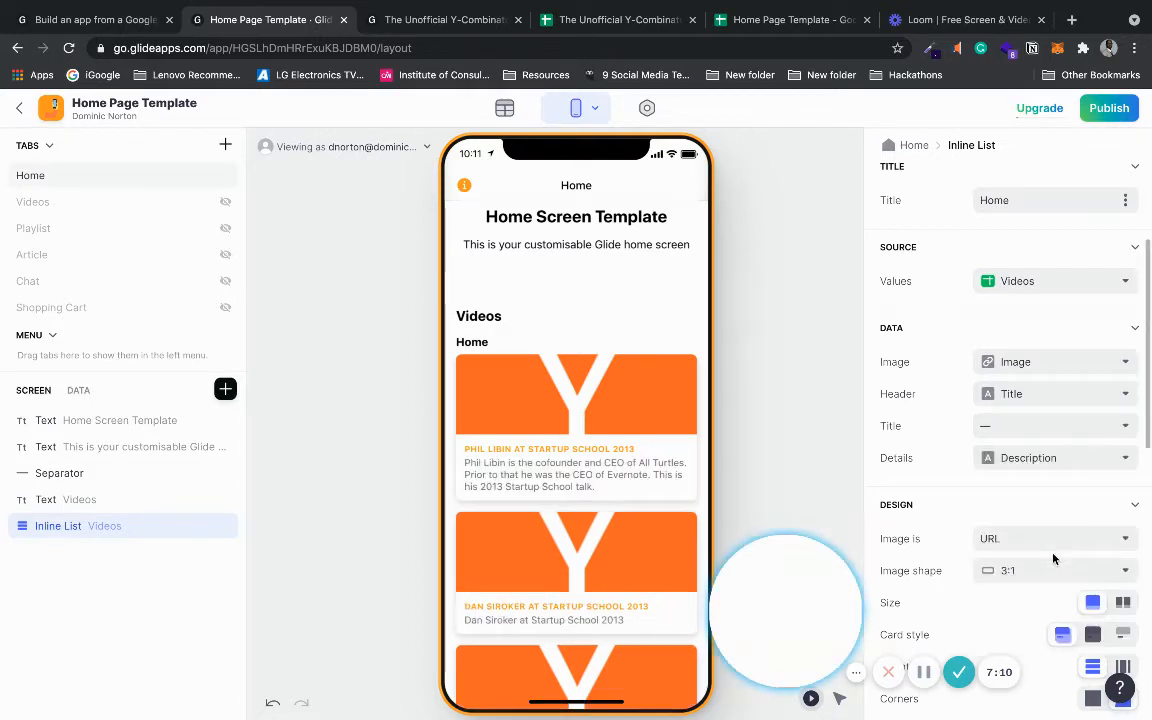
click(1049, 400)
click(1039, 432)
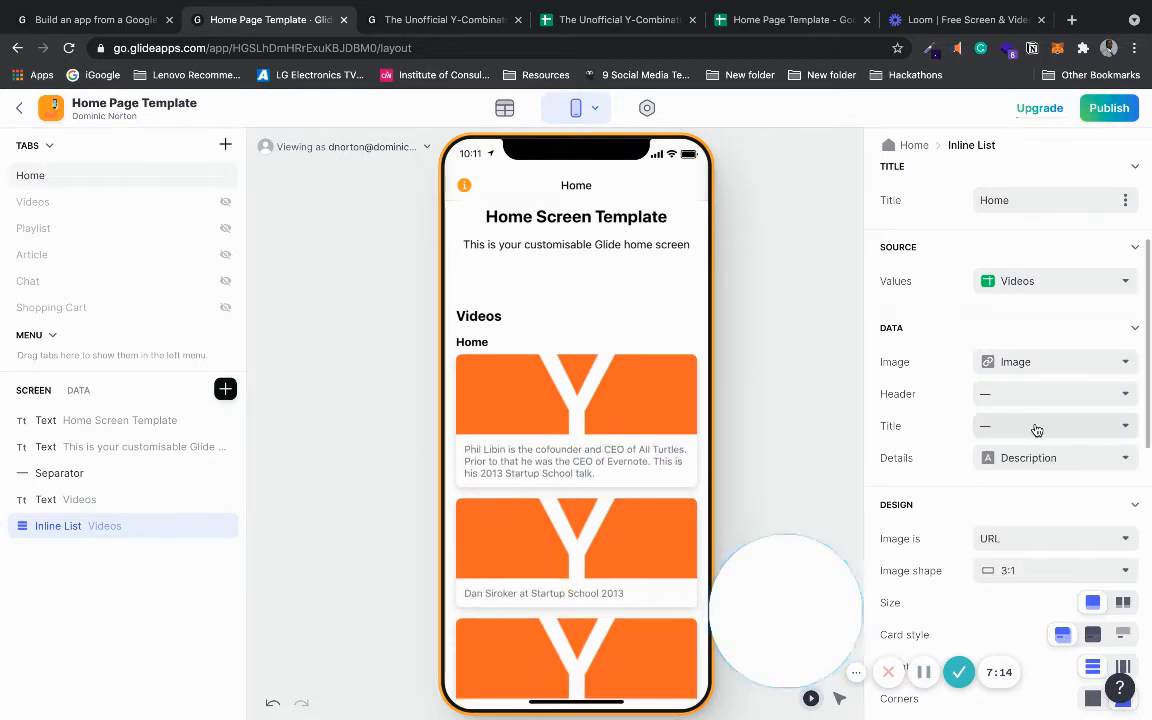
click(1035, 430)
click(1018, 486)
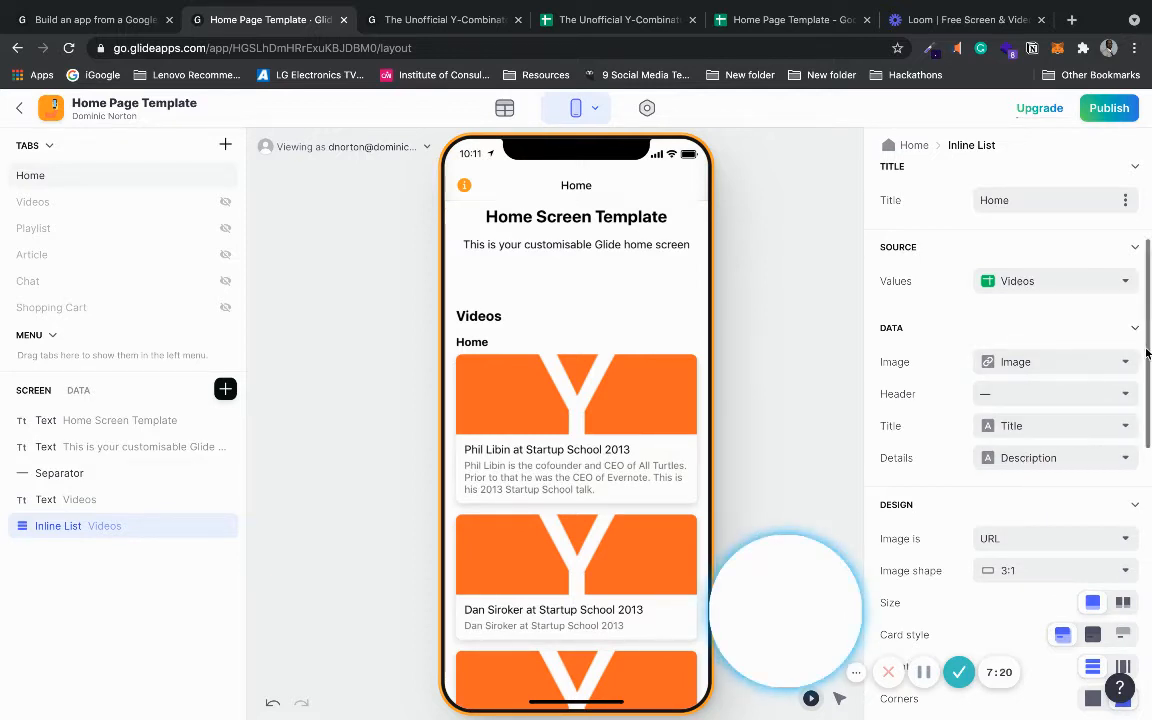
drag(1147, 342, 1141, 478)
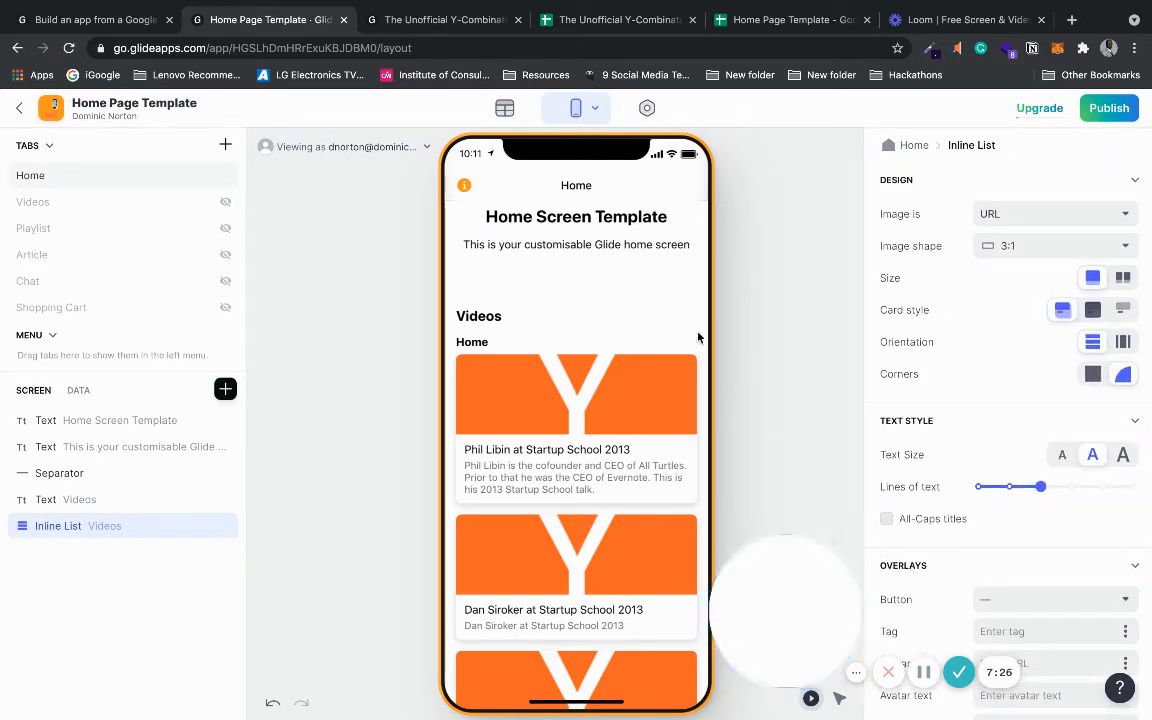
- Try a two-column grid of cards, then revert to full-width single-column cards
scroll(698, 337, down, 3)
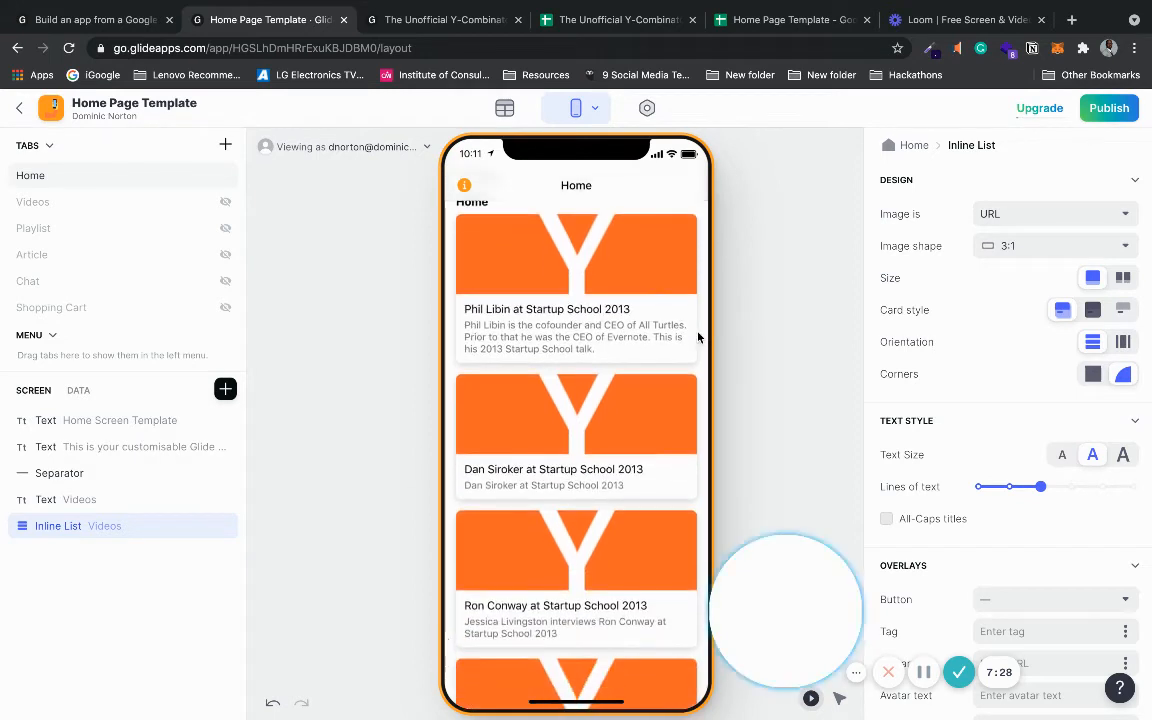
scroll(698, 337, up, 3)
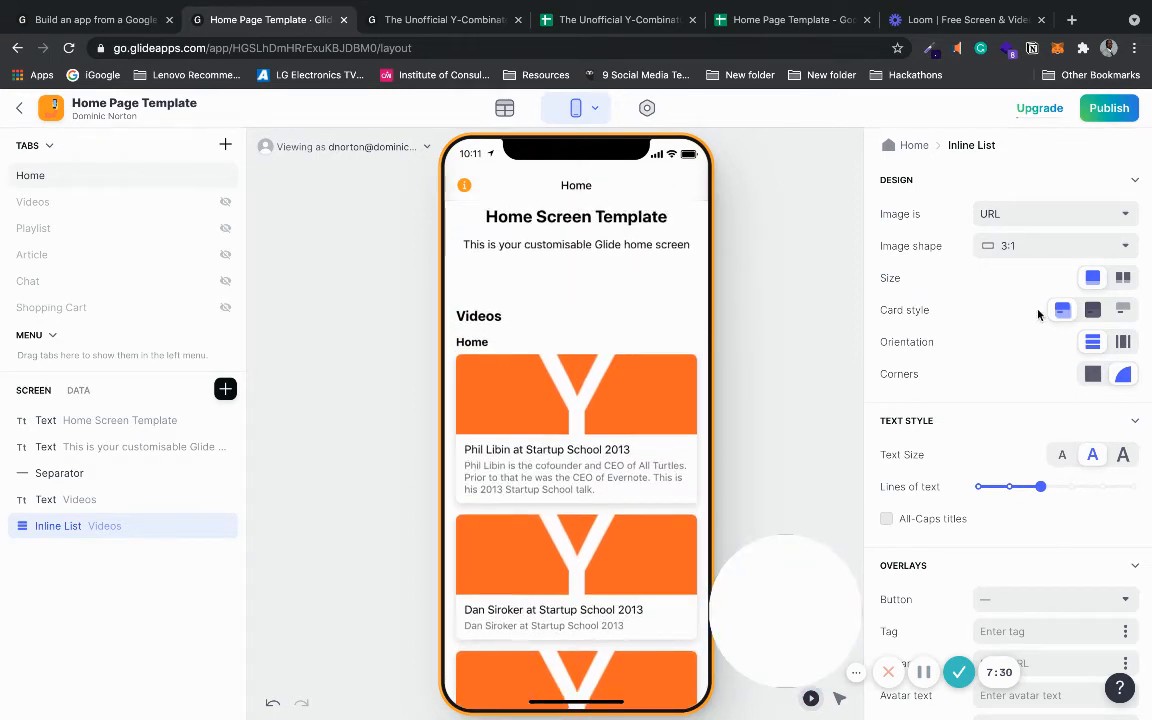
click(1124, 279)
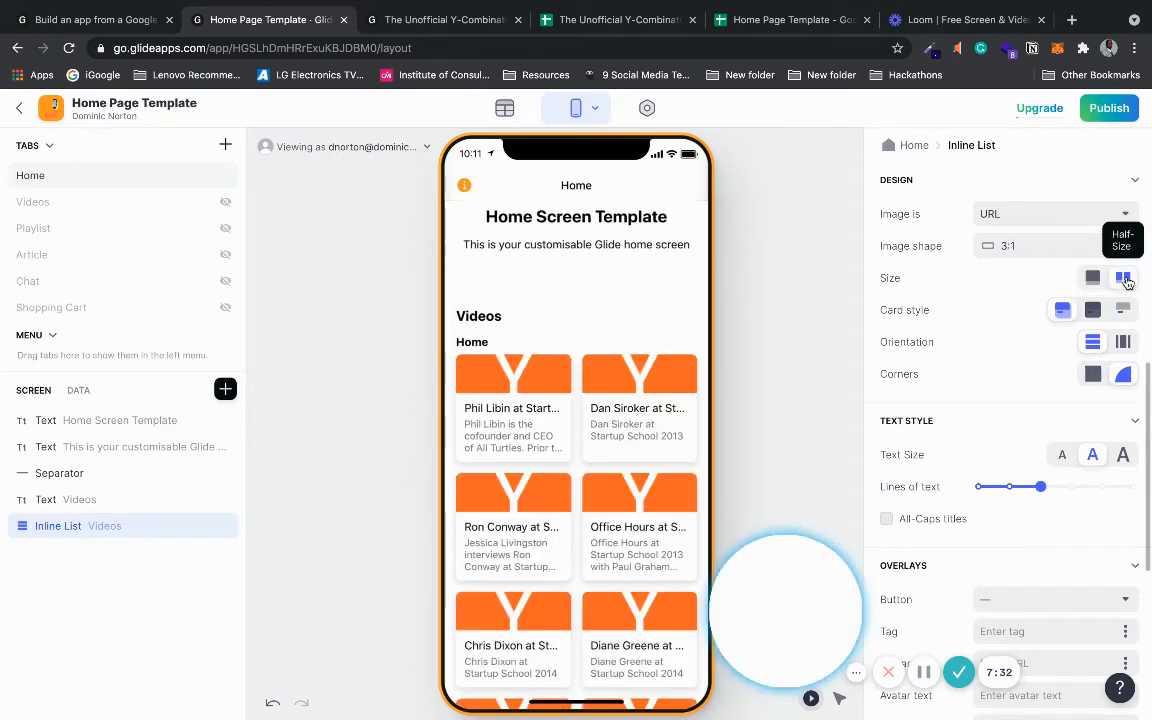
click(1093, 278)
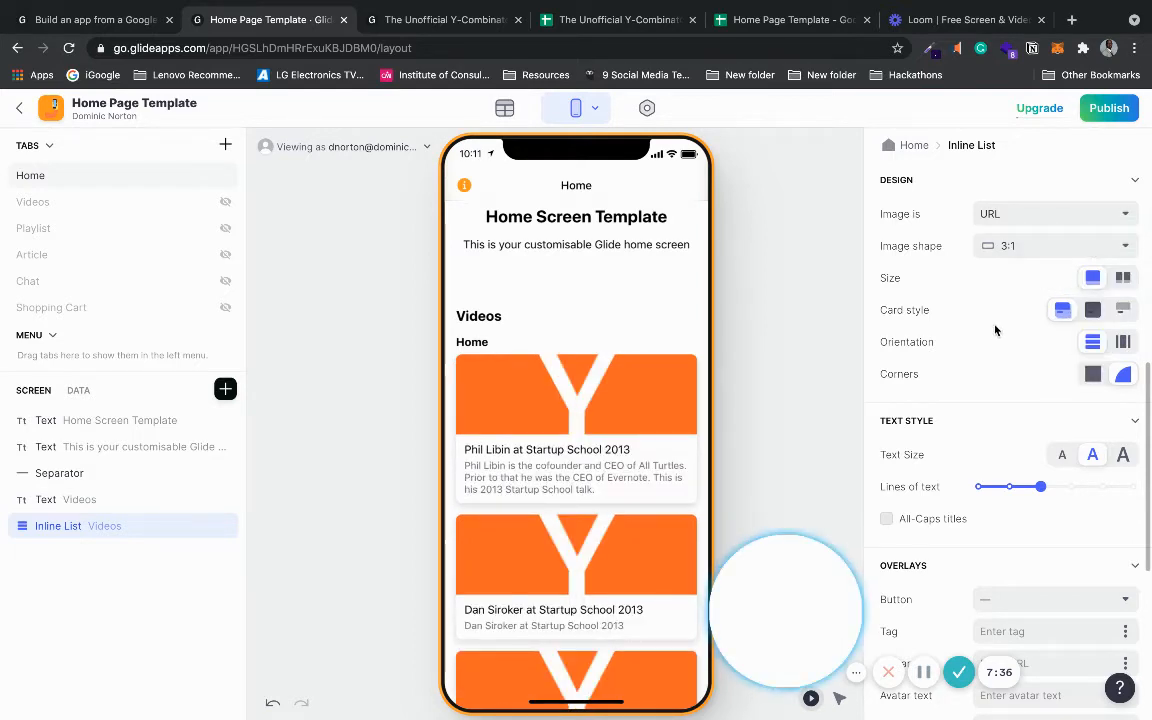
scroll(995, 330, up, 1)
scroll(995, 330, up, 1)
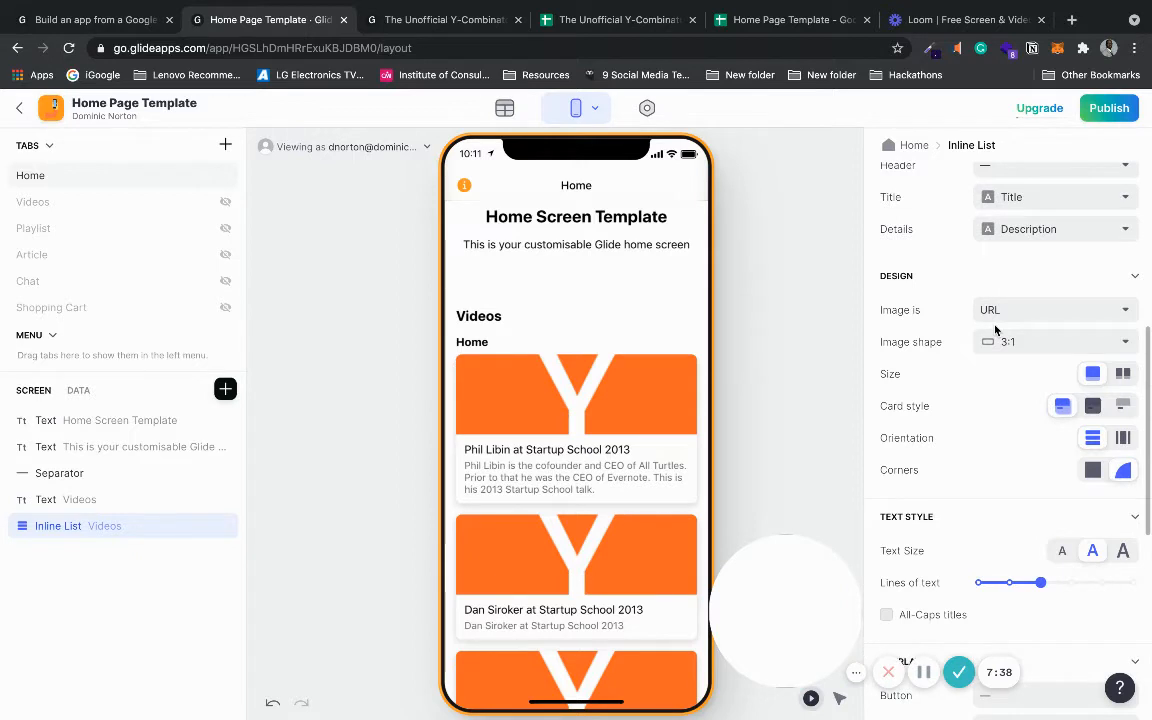
scroll(995, 330, up, 2)
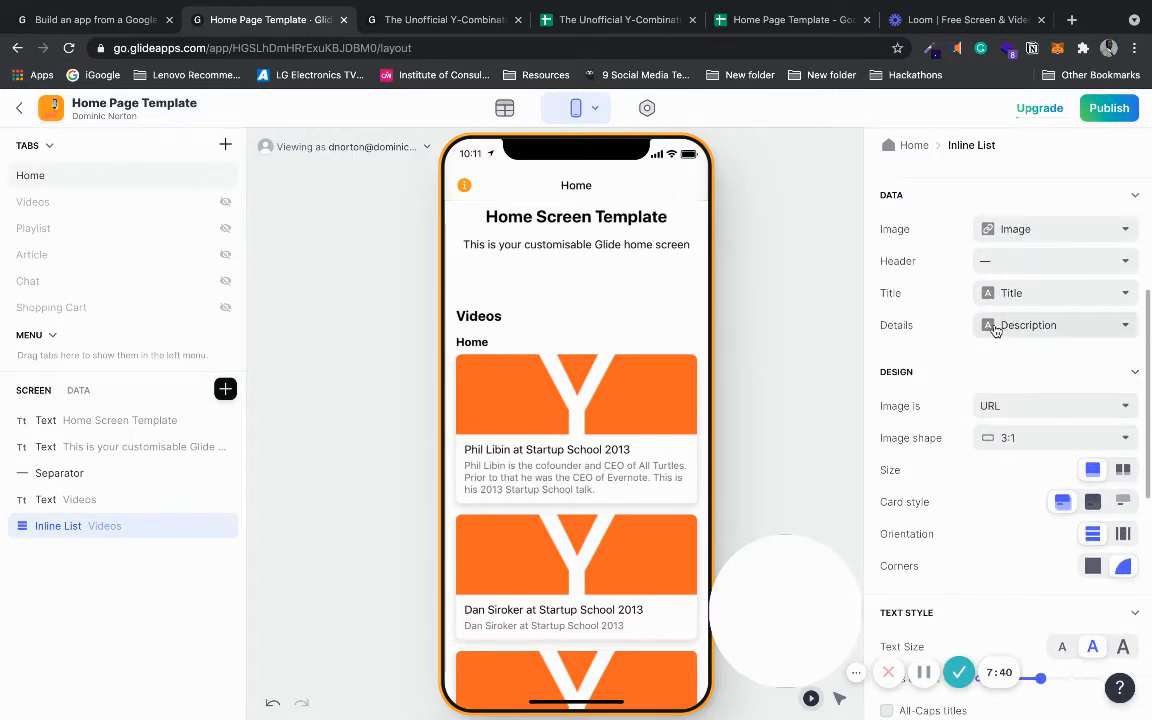
scroll(995, 330, down, 1)
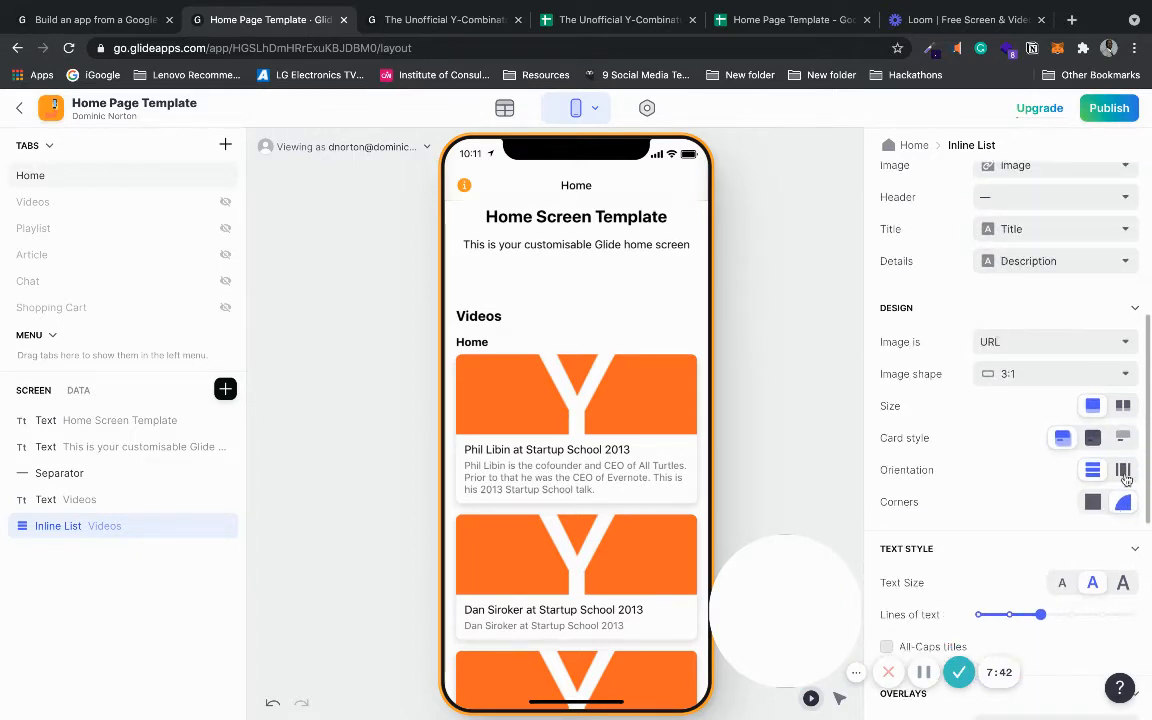
- Make the Videos list a horizontal carousel with 2:3 vertical images and half-size cards
click(1123, 472)
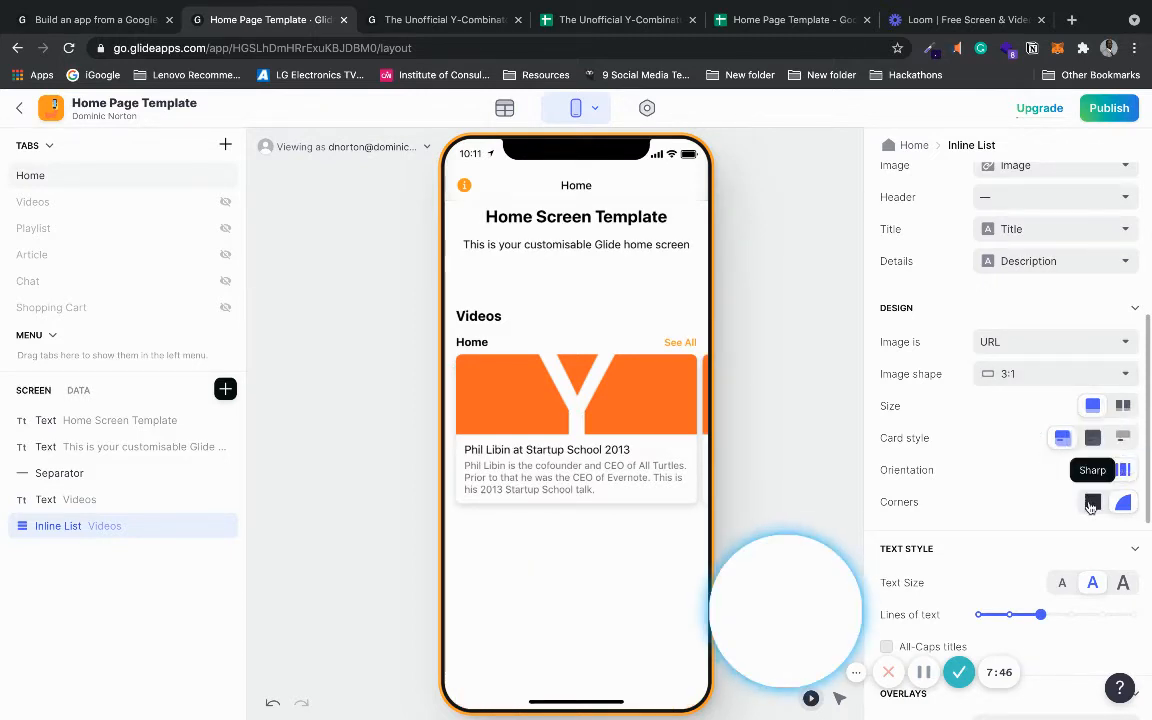
click(1072, 376)
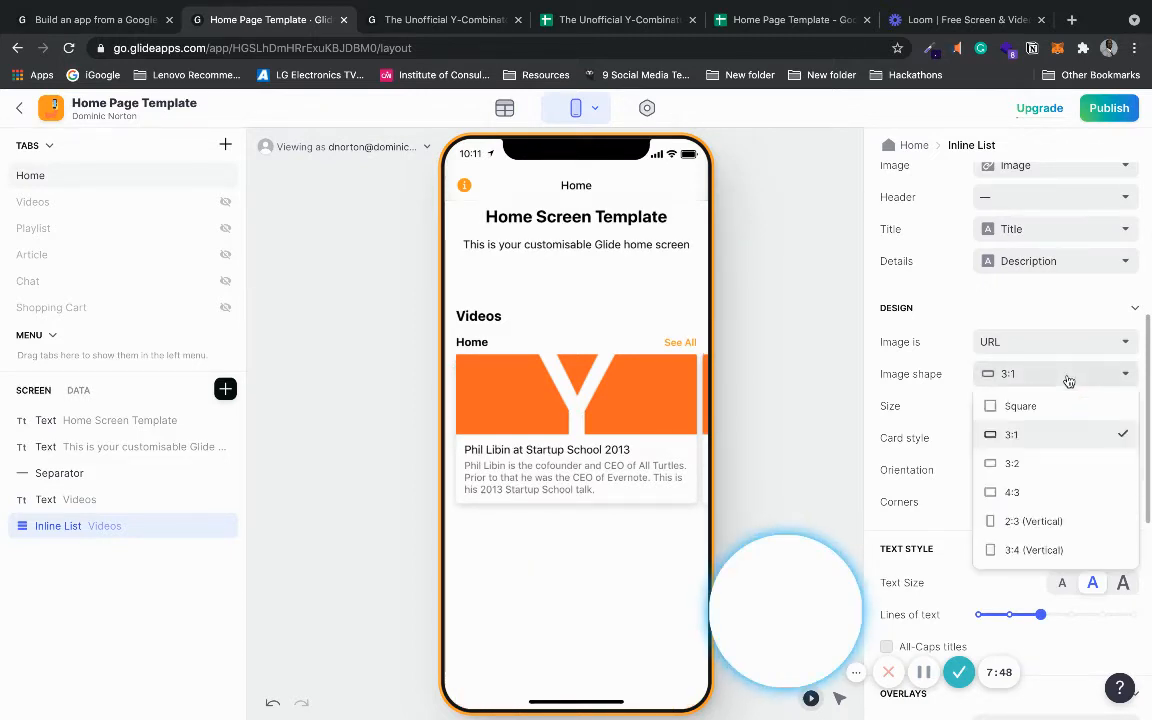
click(1046, 520)
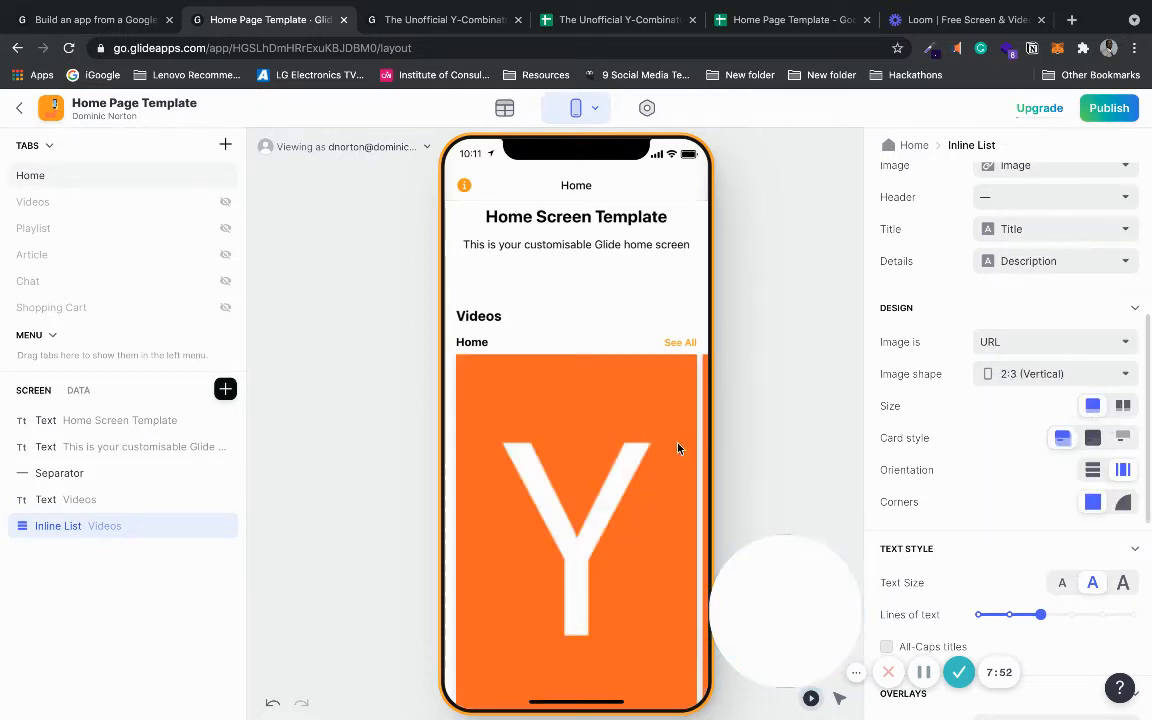
click(1123, 405)
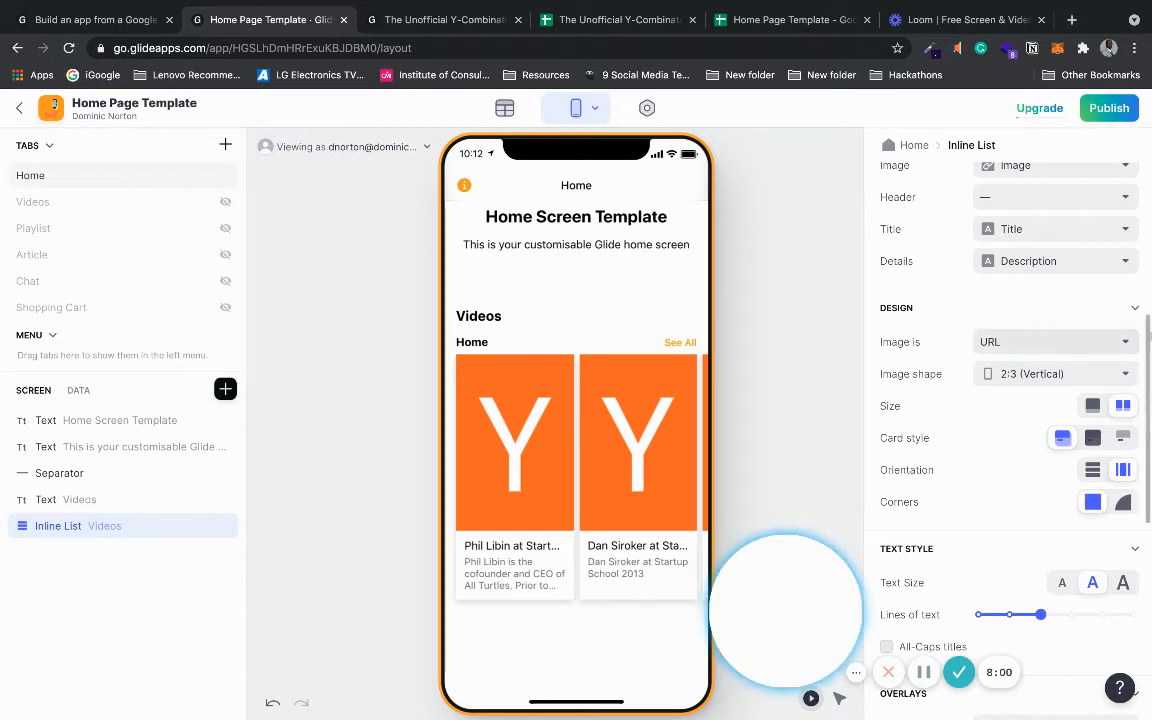
scroll(1143, 247, up, 2)
drag(1143, 247, 1143, 190)
- Title the Videos list 'Check out our amazing videos' and test a card and the carousel
click(1013, 383)
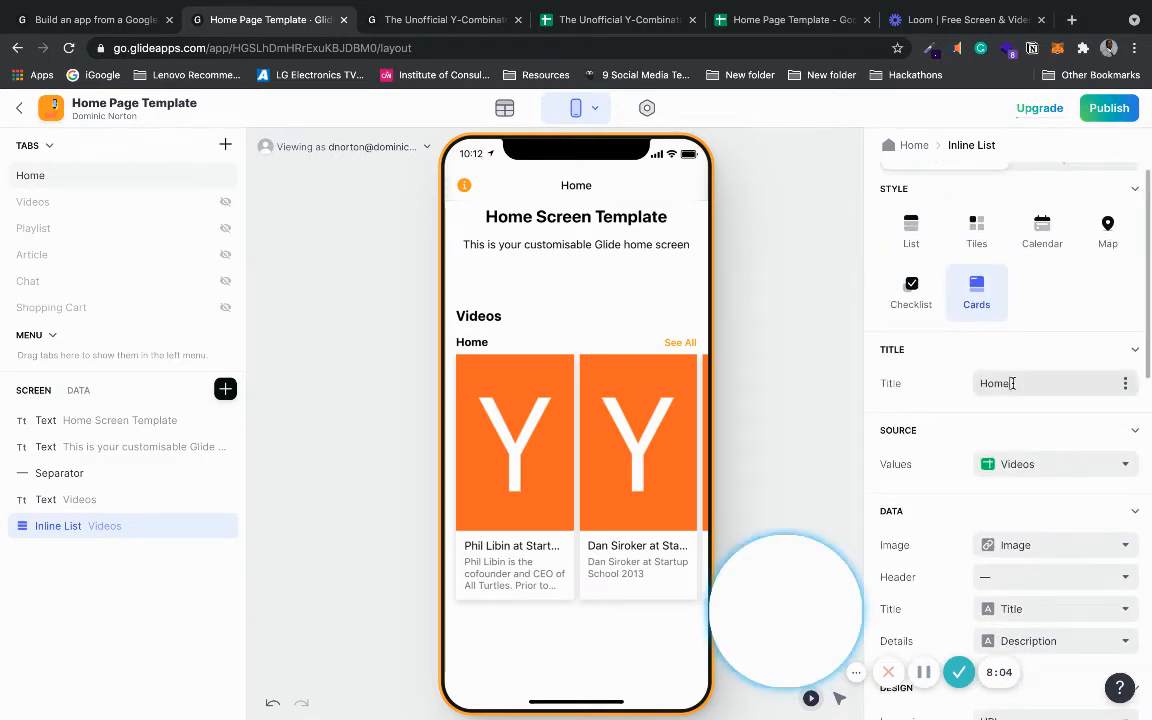
drag(1015, 383, 980, 383)
text(Che)
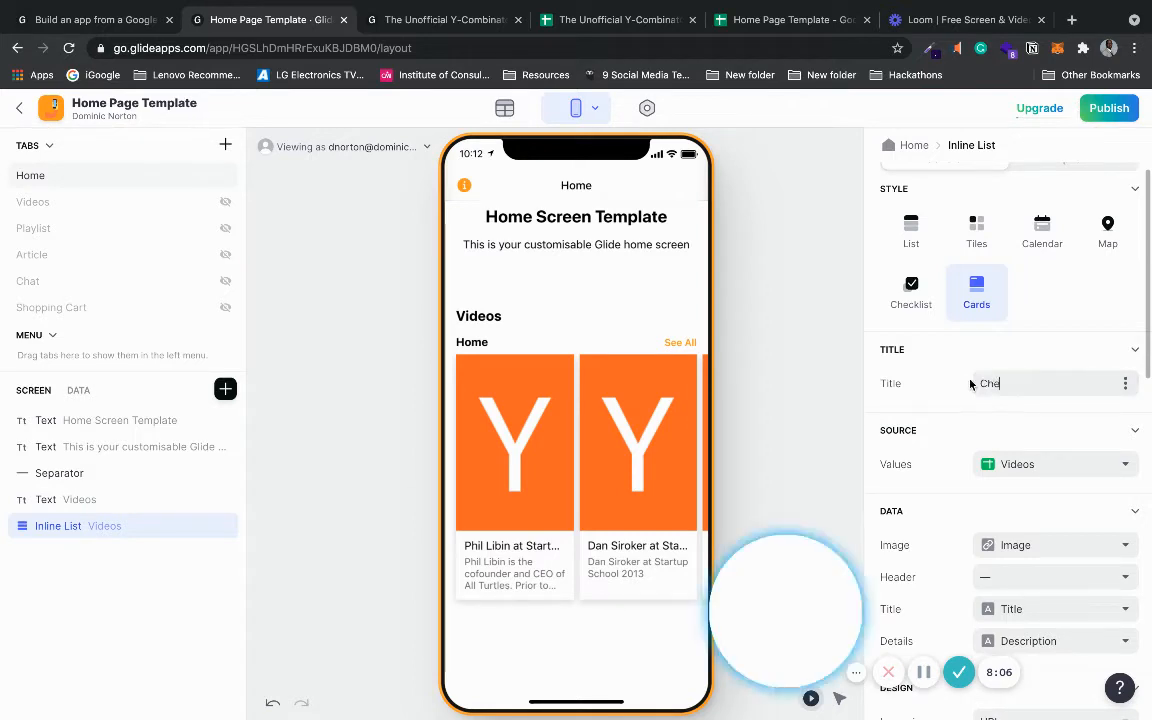
text(ck out )
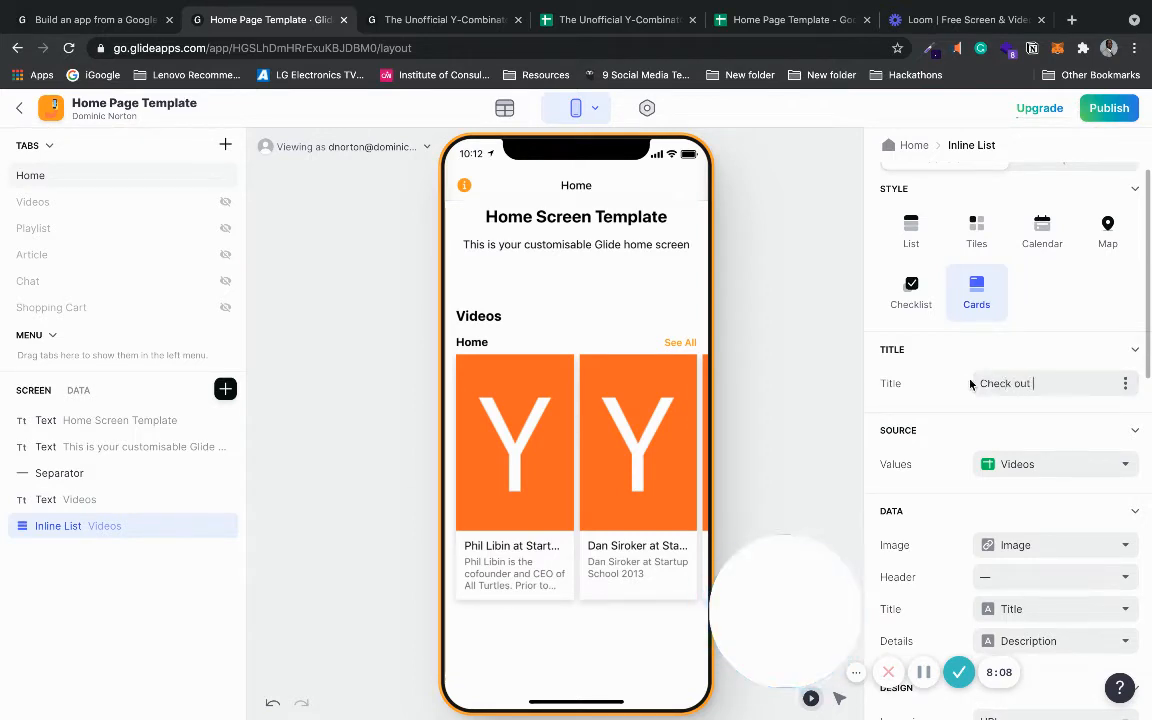
text(our amazing videos)
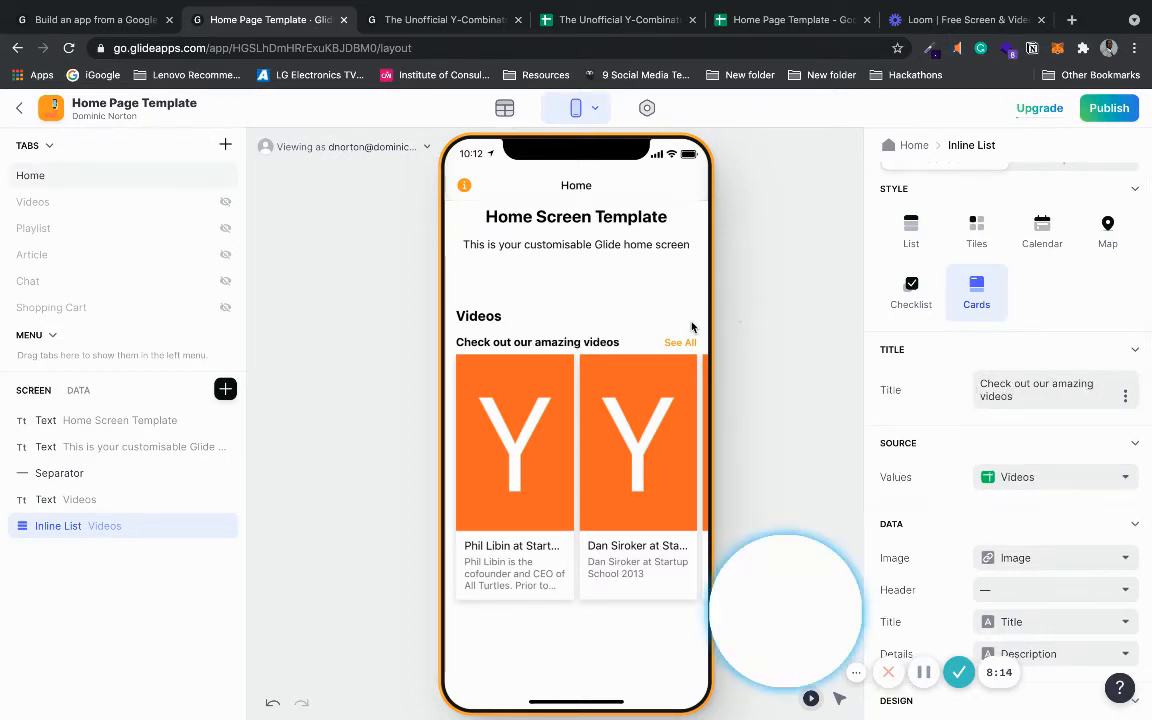
click(646, 443)
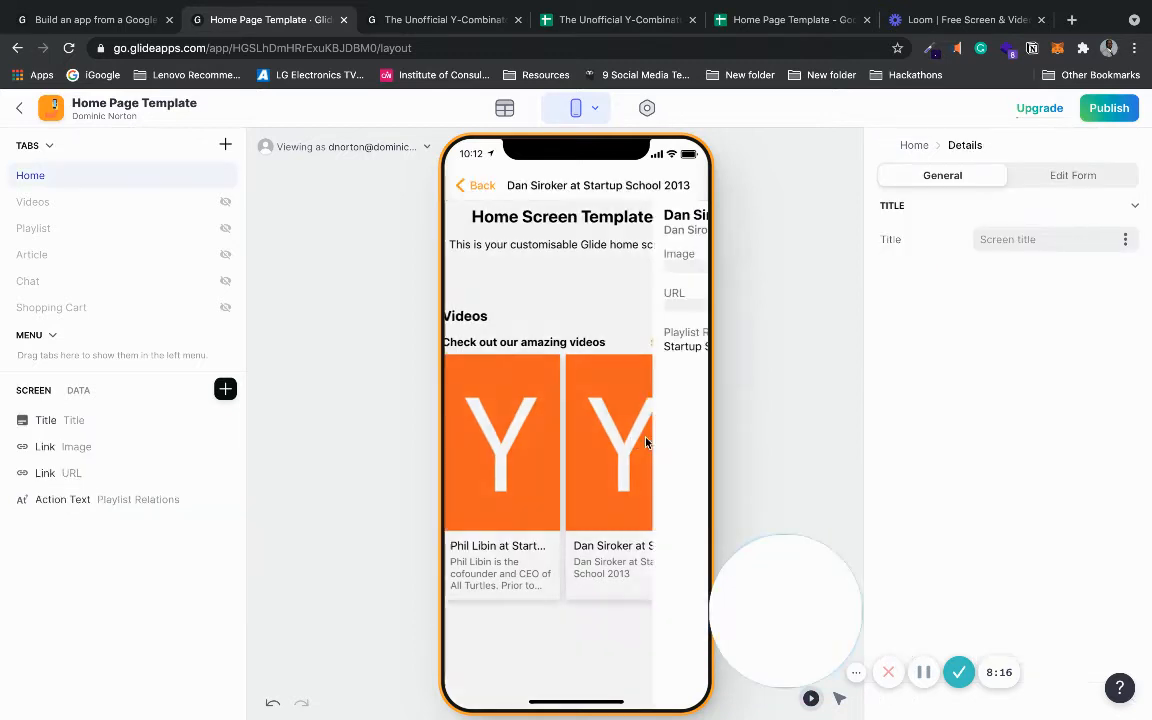
click(482, 187)
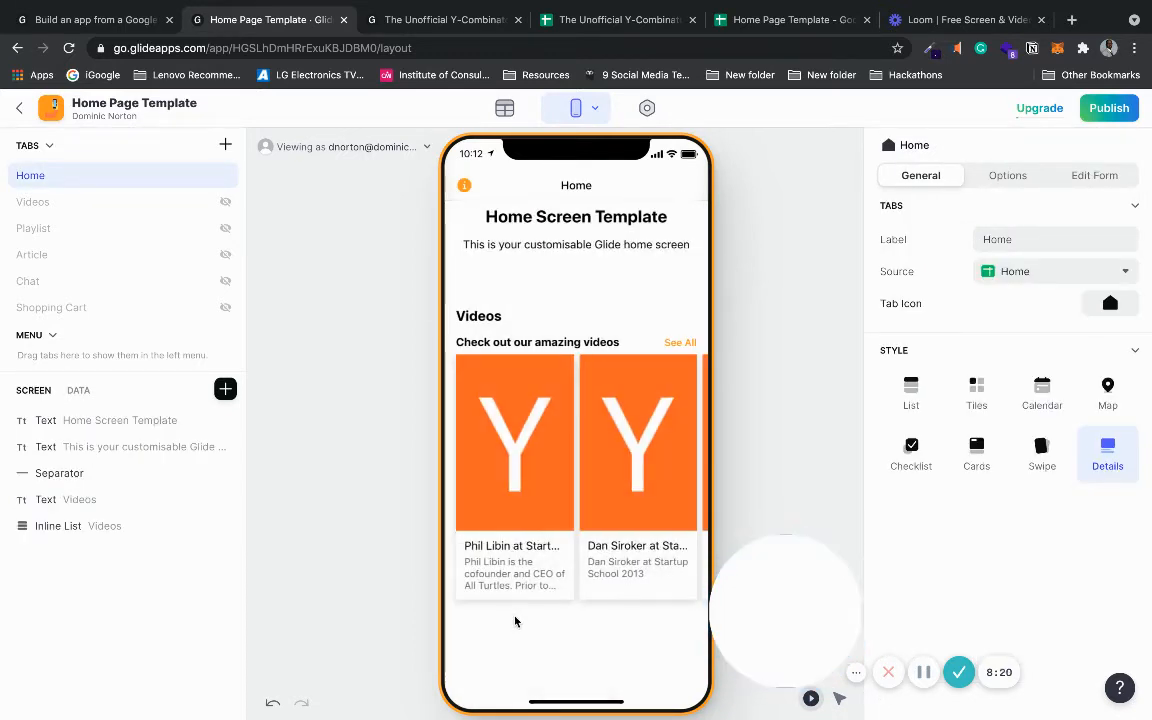
drag(659, 471, 470, 471)
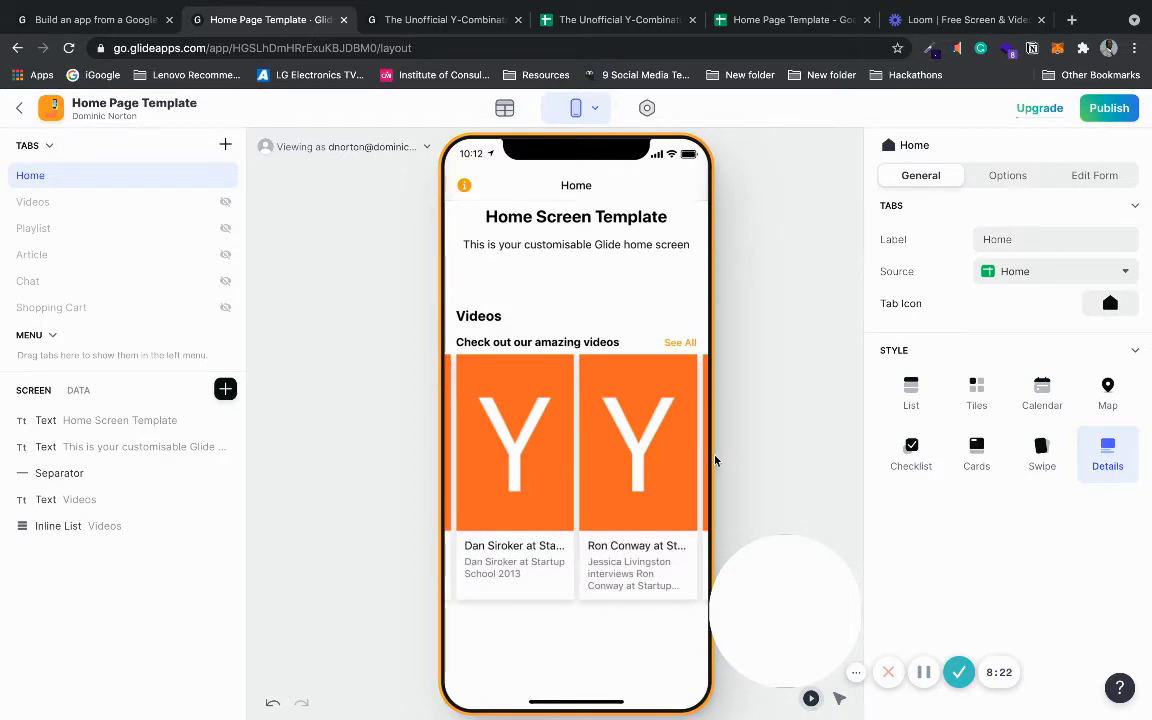
drag(712, 458, 867, 438)
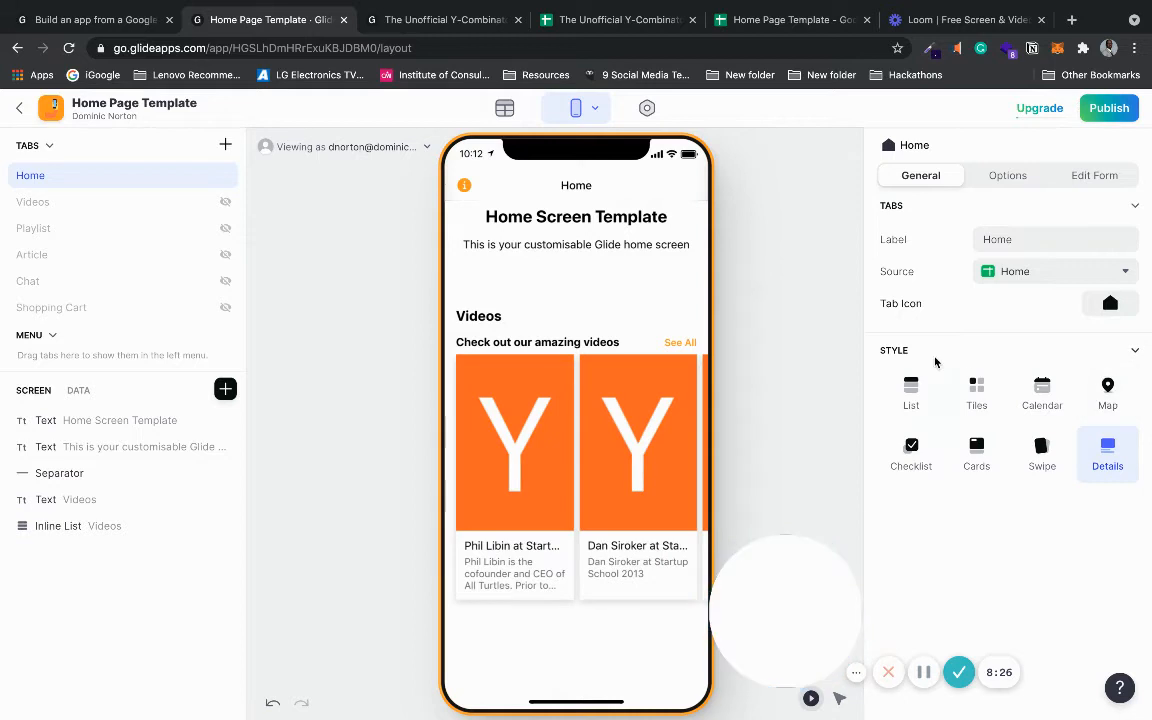
- Glance at the Home screen's Options, then select the Videos inline list
click(1003, 180)
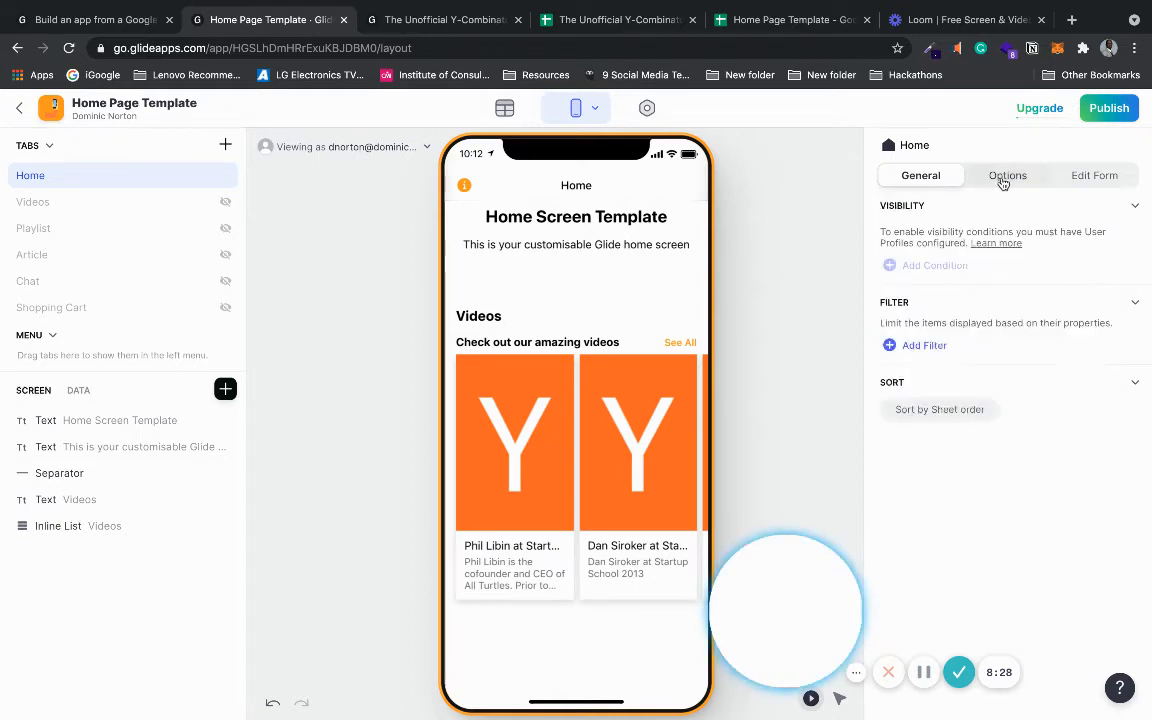
click(925, 176)
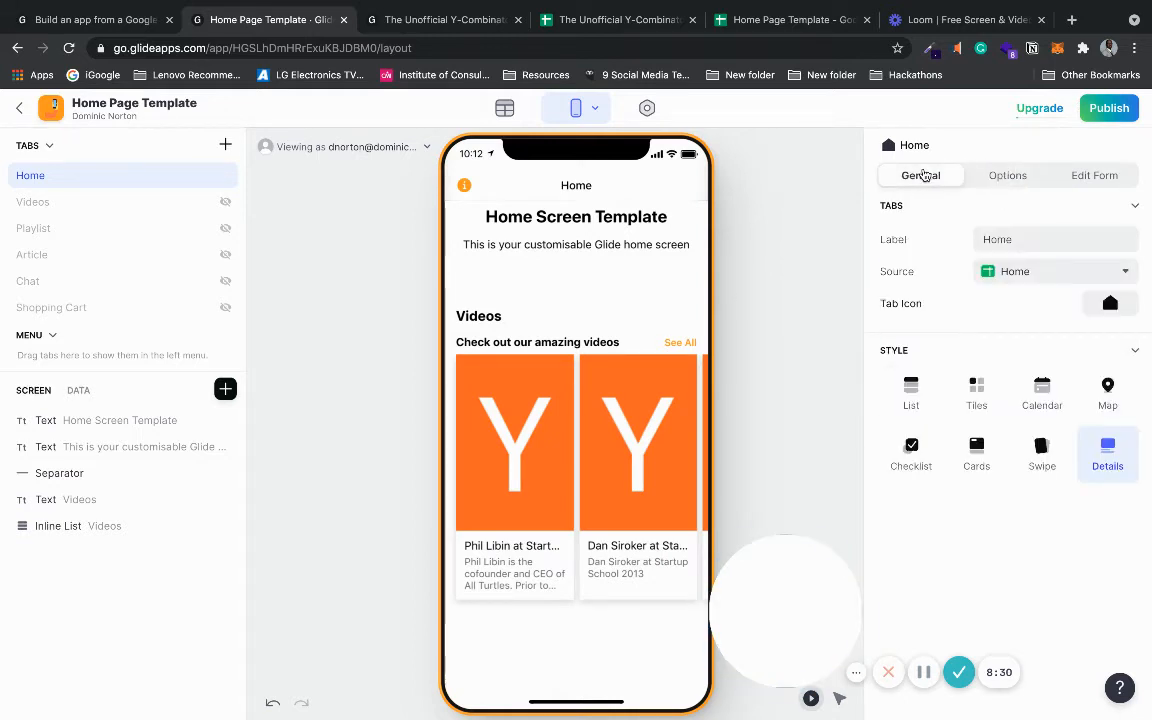
click(66, 531)
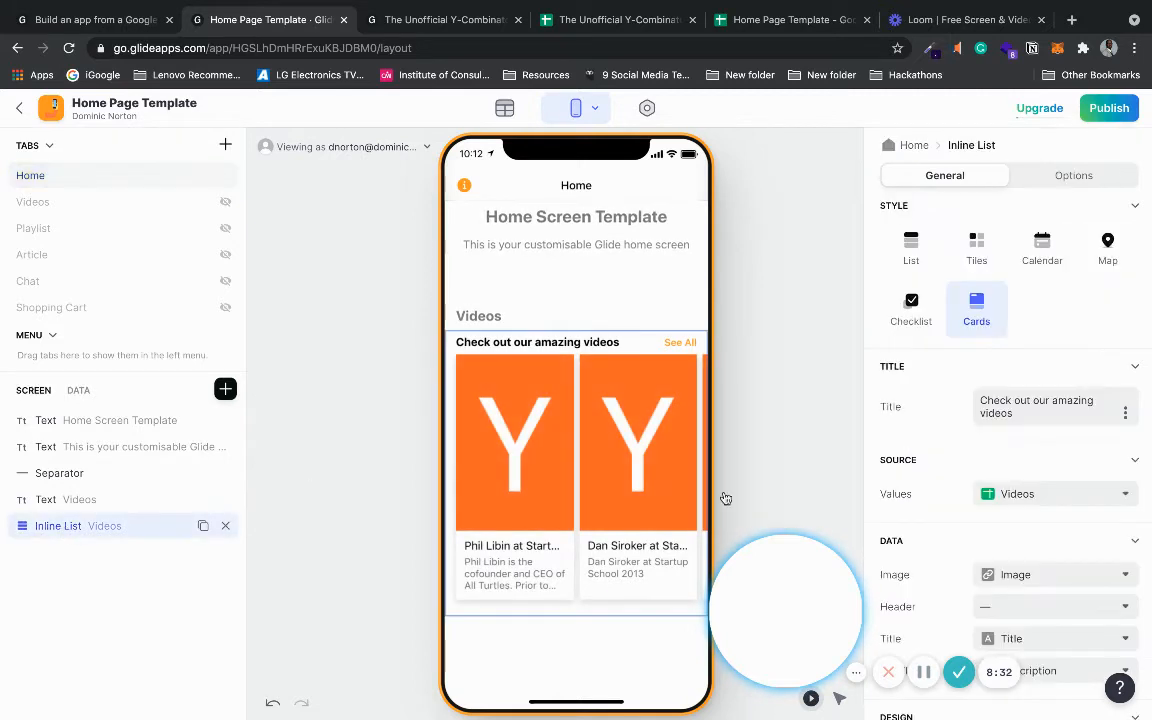
- Change the Videos list's item limit from 12 to 4 and check the carousel
scroll(1126, 304, down, 5)
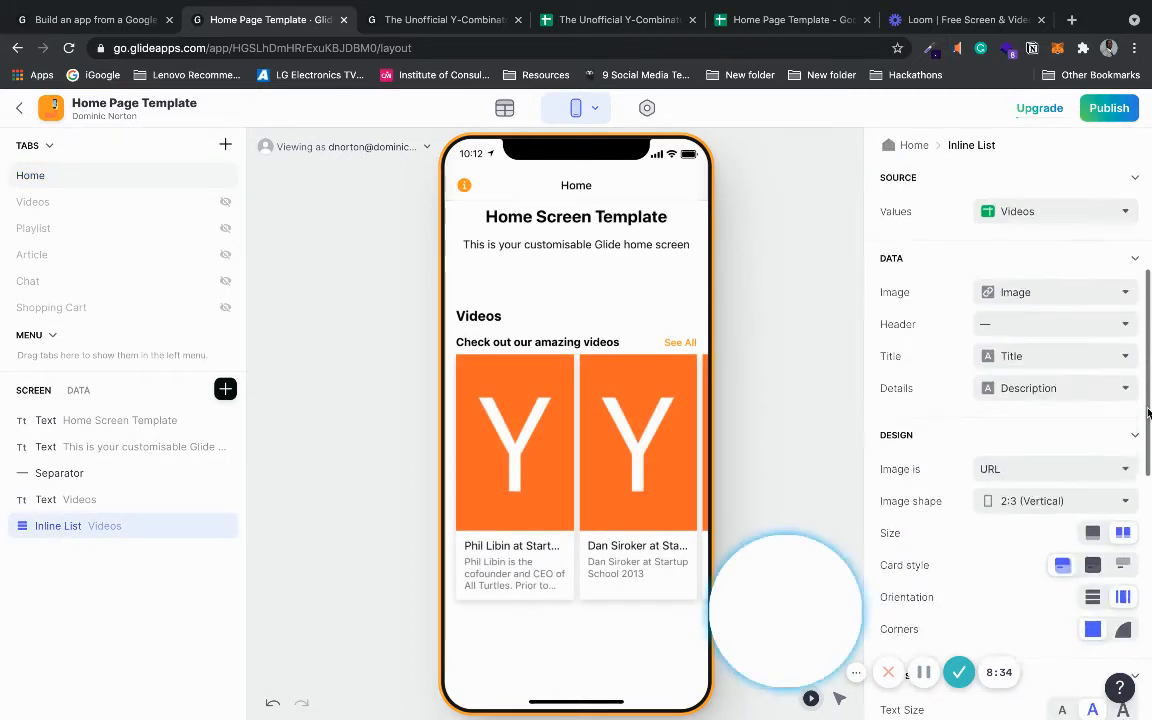
drag(1148, 465, 1146, 648)
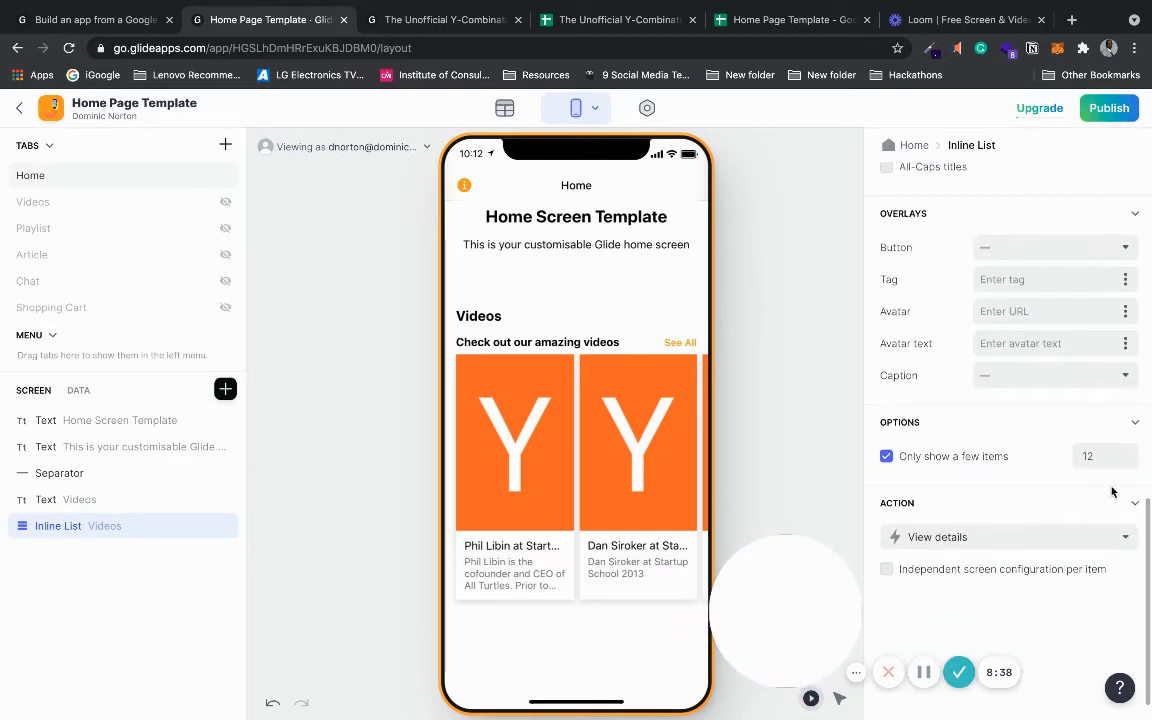
click(1098, 456)
double_click(1073, 456)
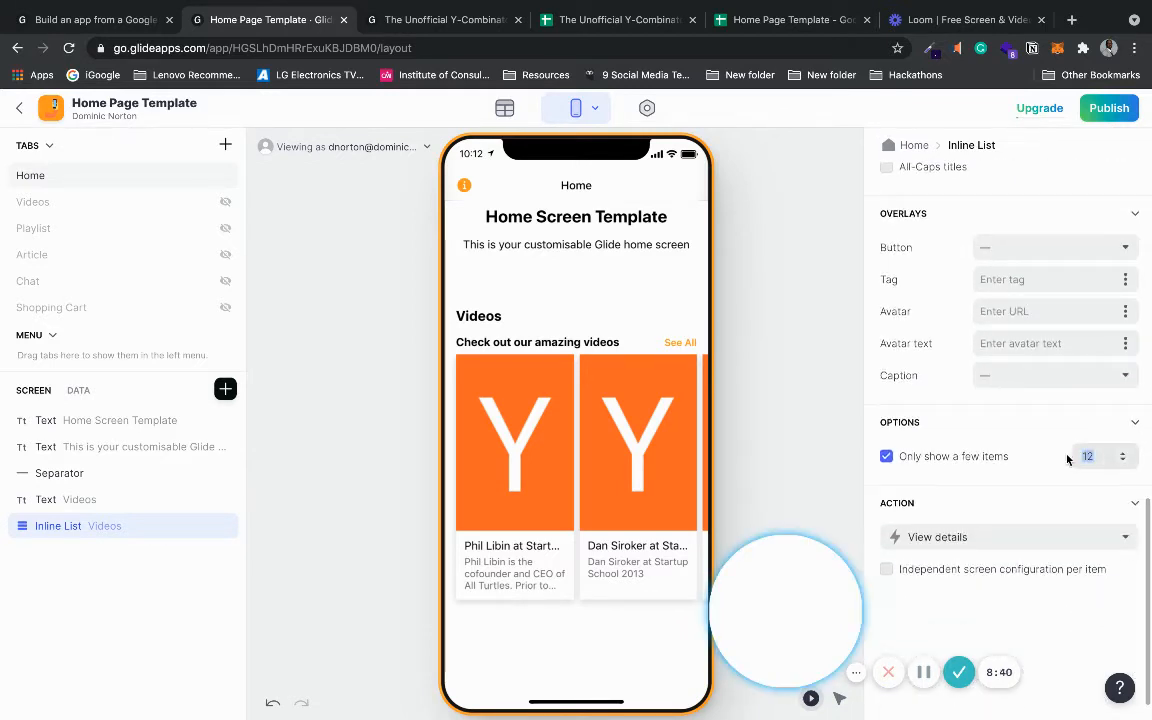
text(4)
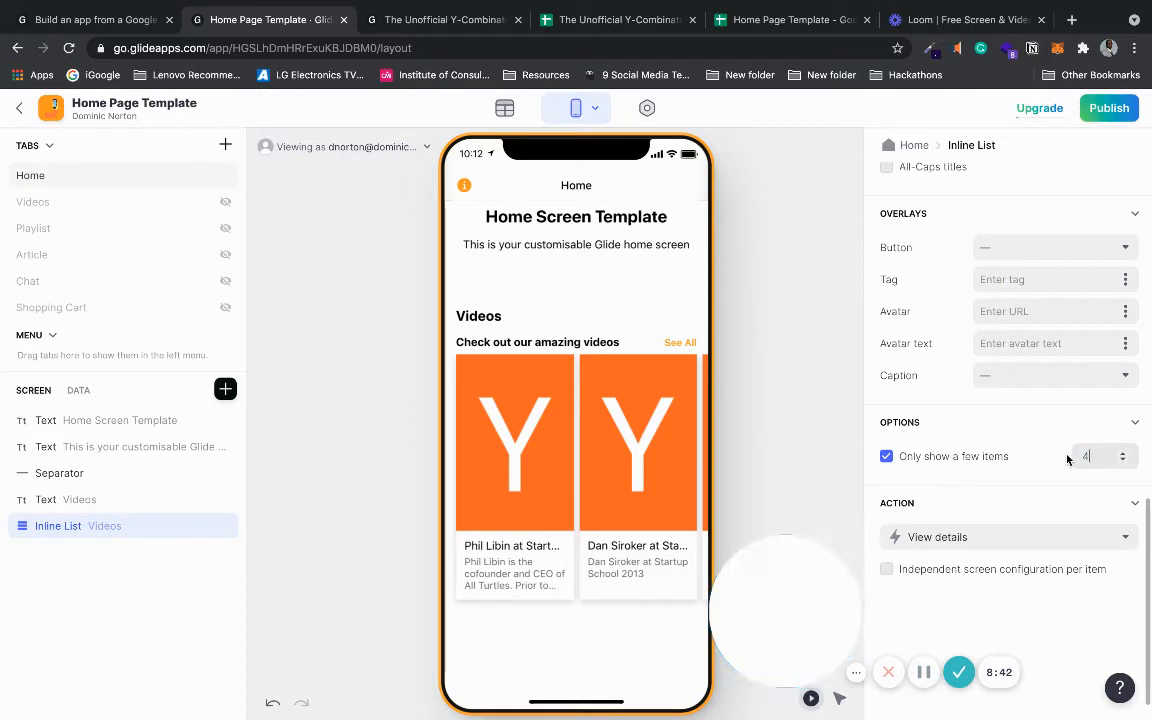
click(1019, 430)
click(1019, 433)
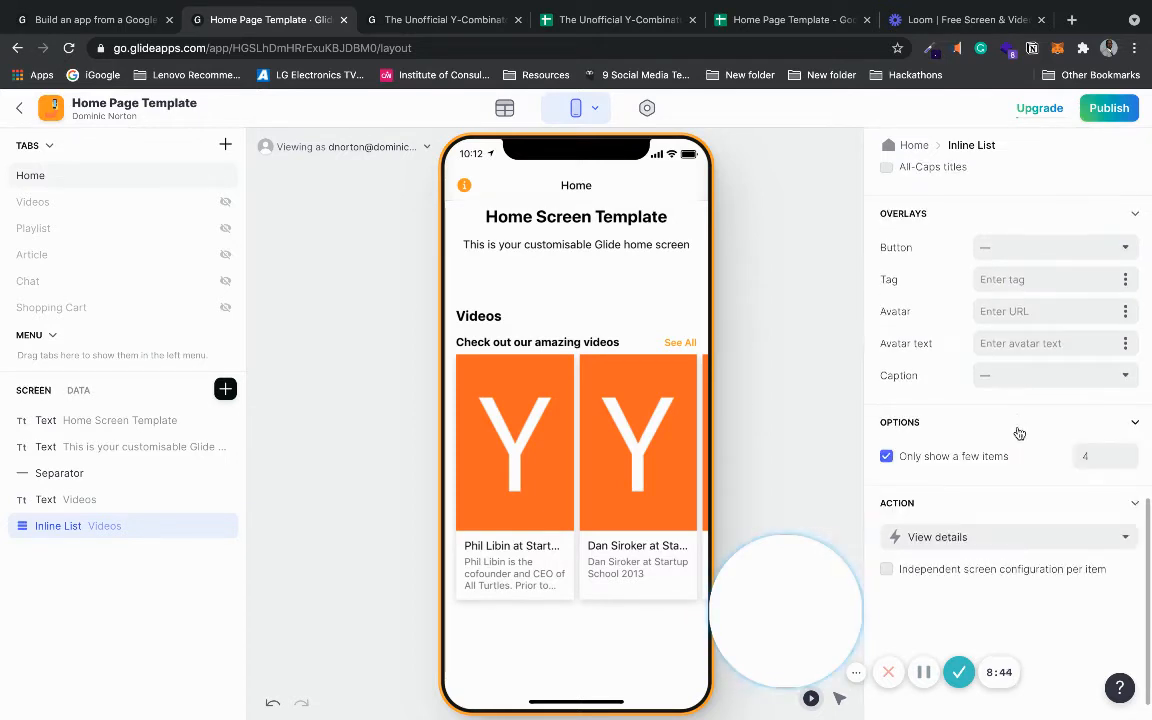
drag(643, 463, 420, 468)
mouse_move(673, 467)
mouse_down()
mouse_move(489, 466)
mouse_move(692, 467)
mouse_up()
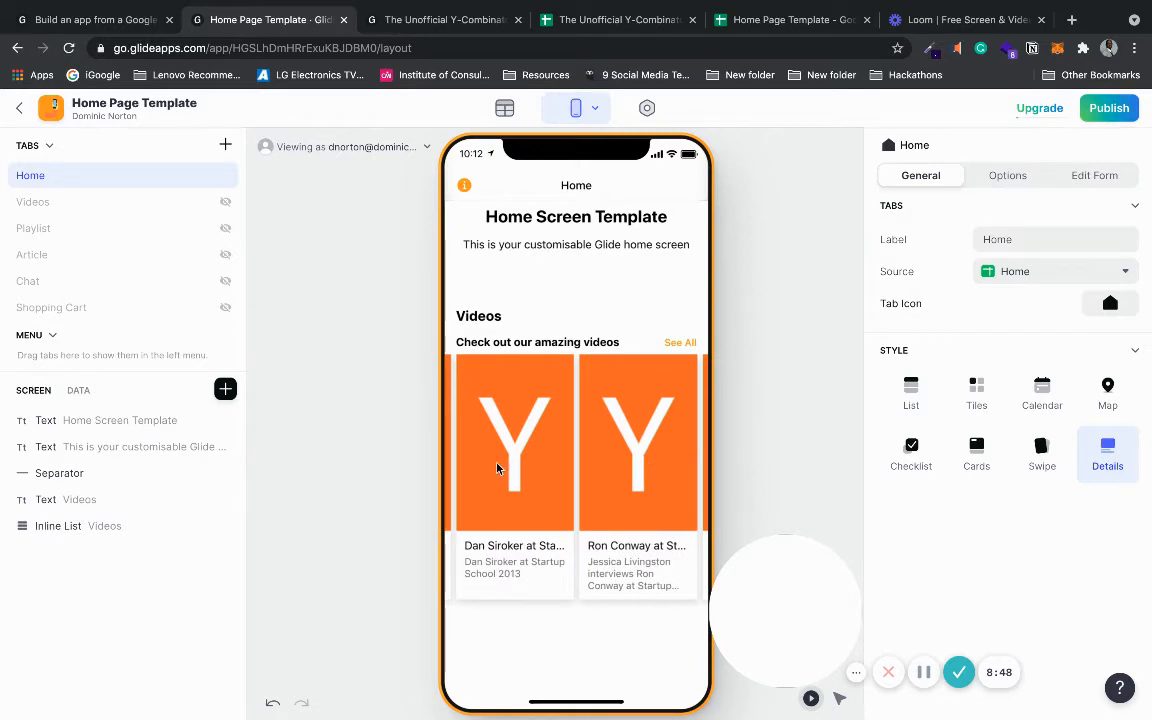
drag(497, 468, 669, 468)
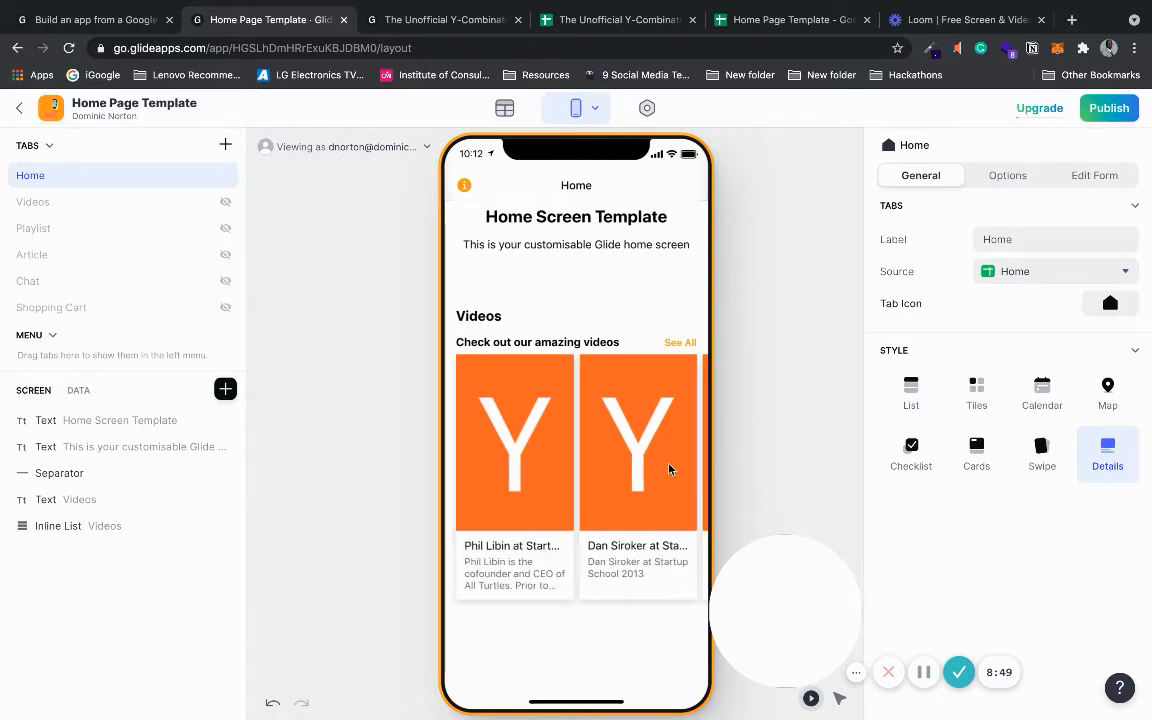
click(681, 344)
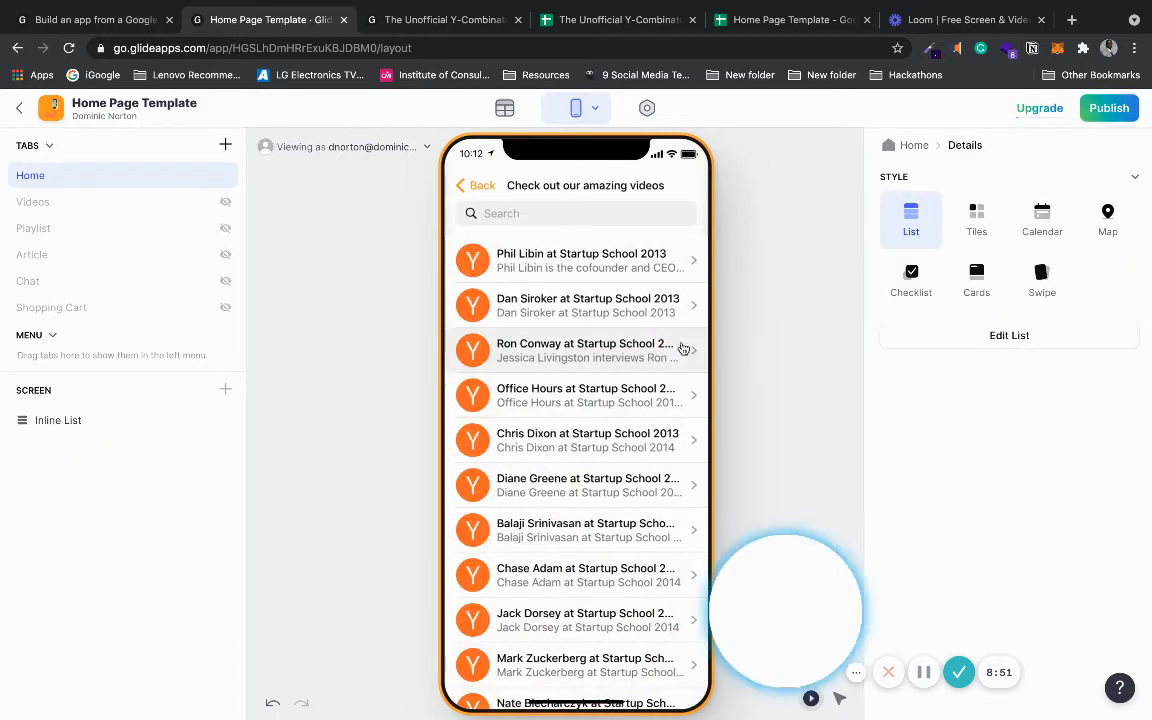
click(471, 189)
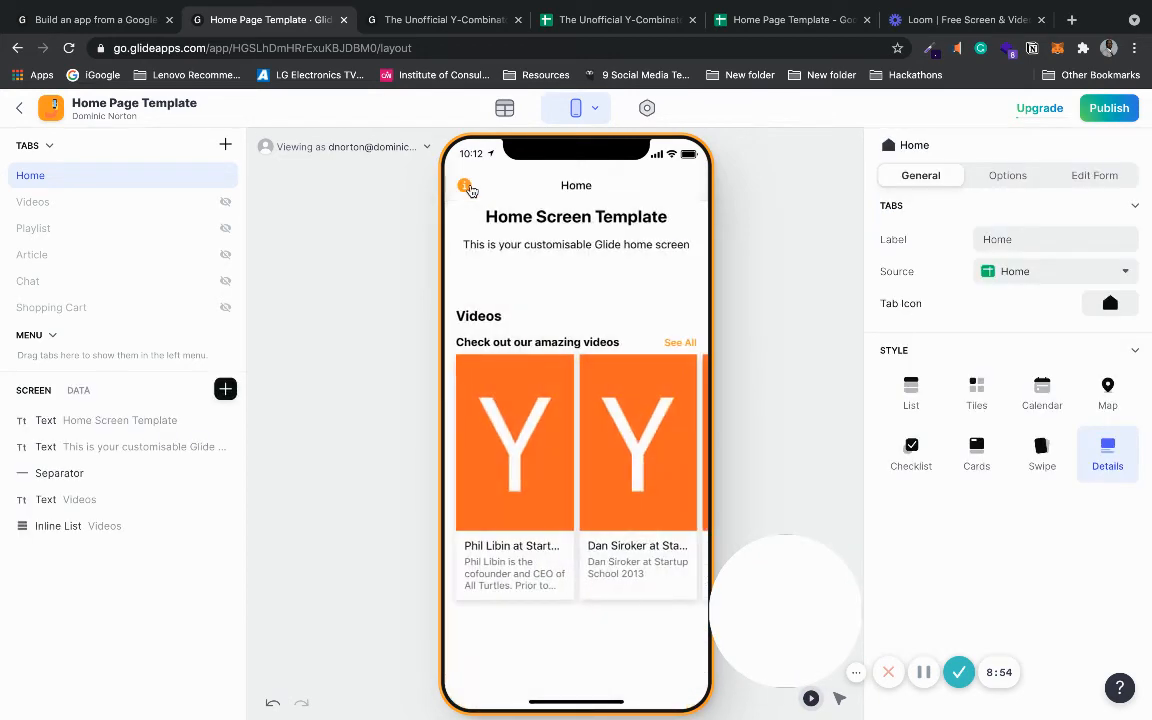
click(681, 343)
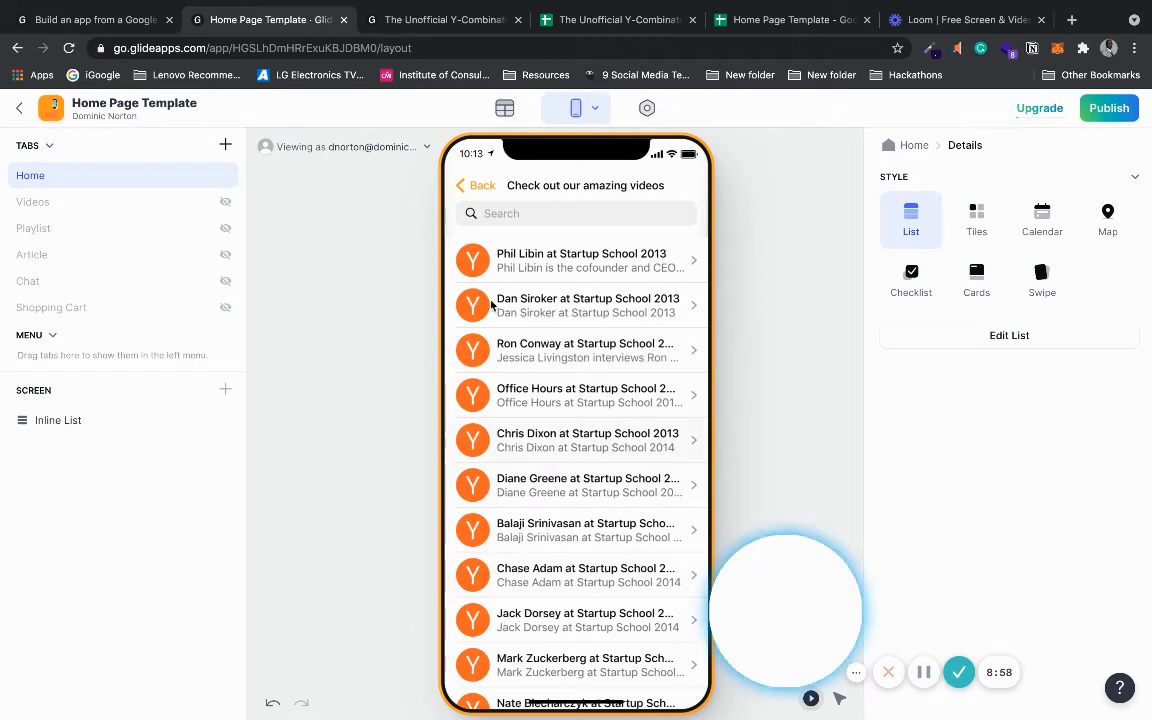
click(482, 188)
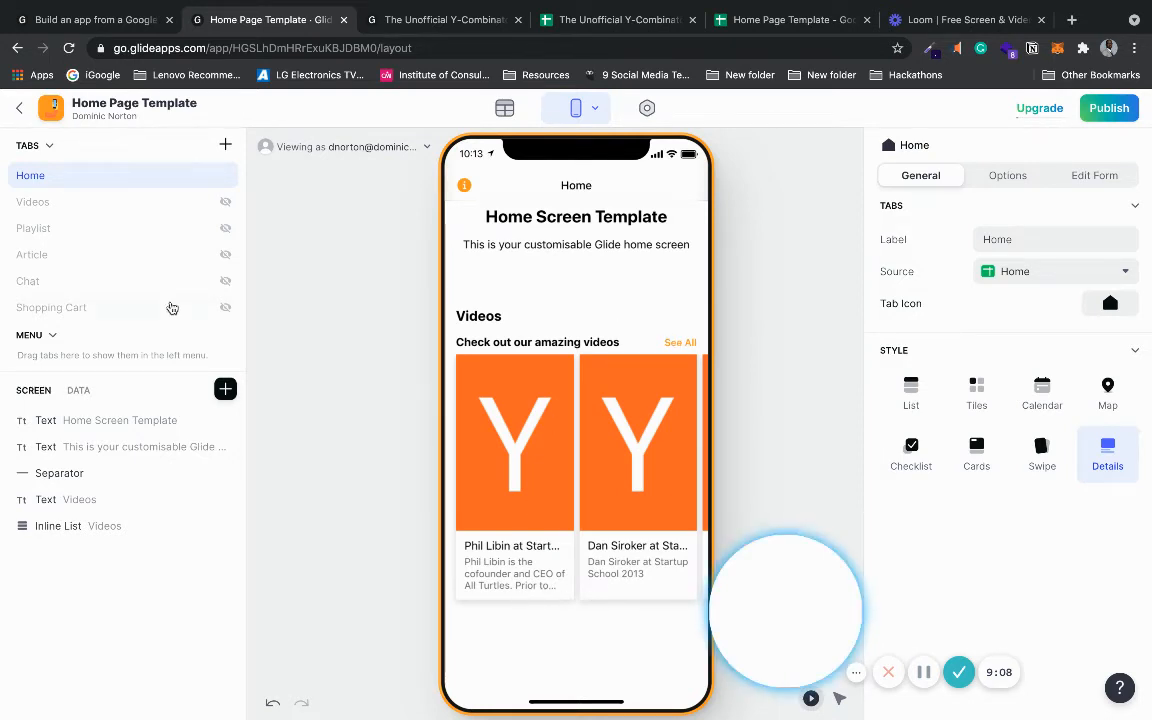
- Insert a Separator below the Videos list with the line divider off and Medium spacing
click(224, 390)
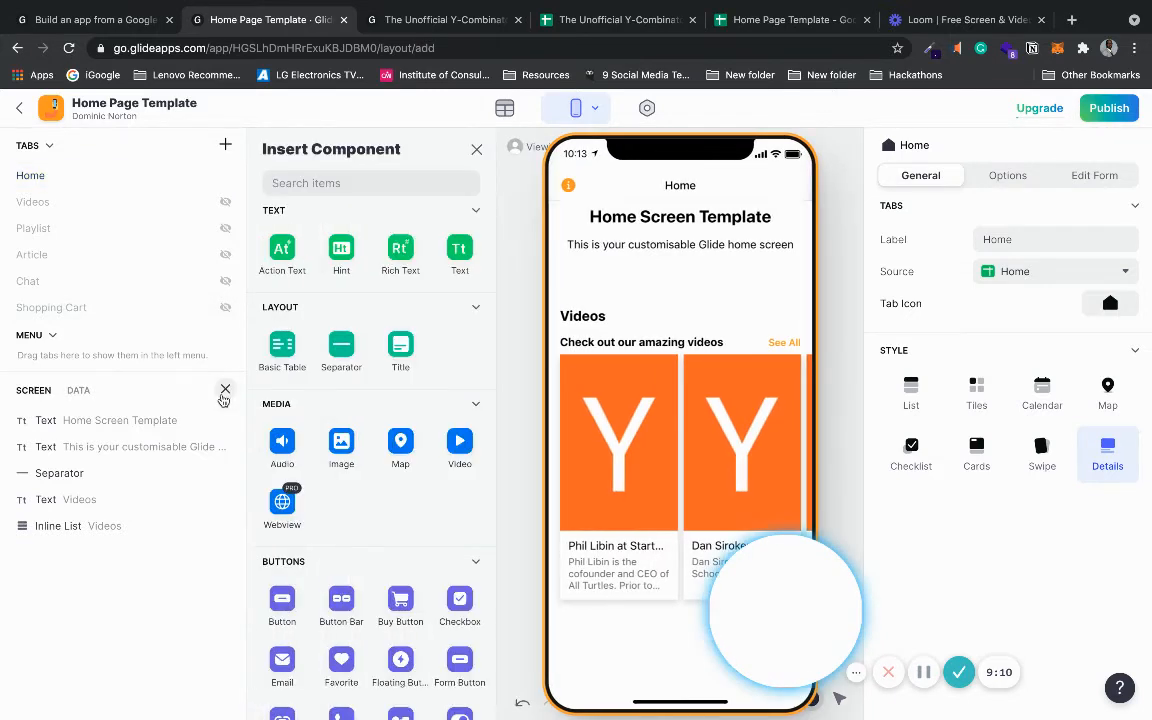
click(336, 352)
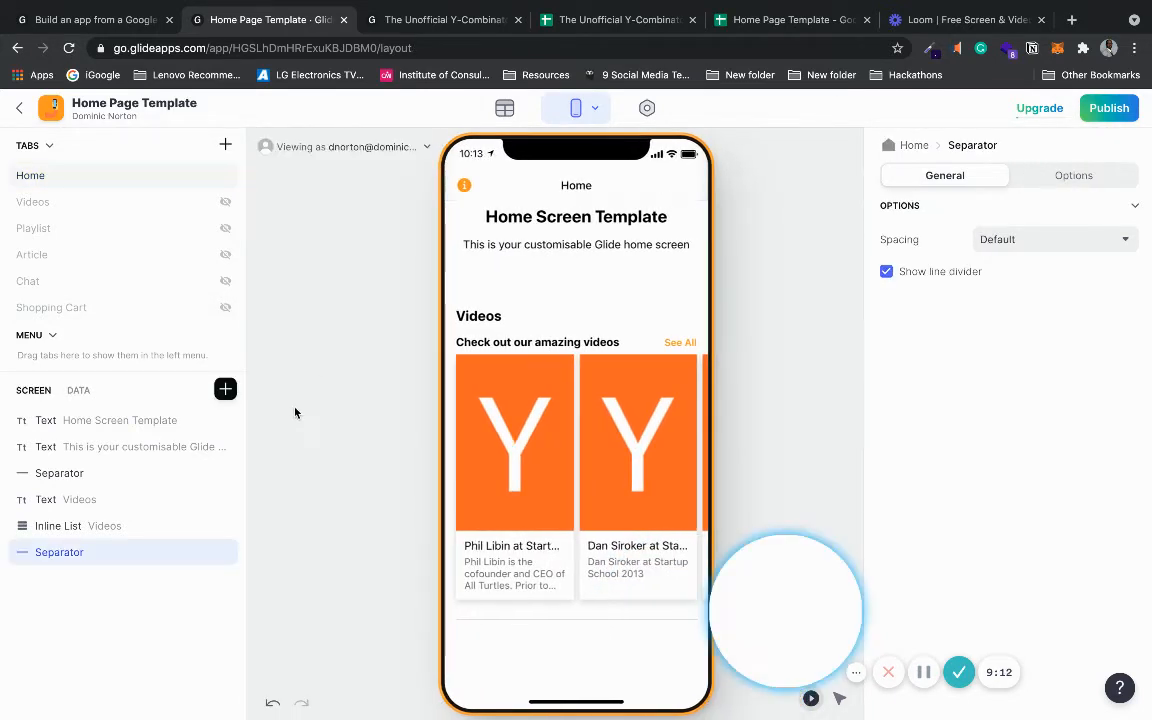
click(918, 273)
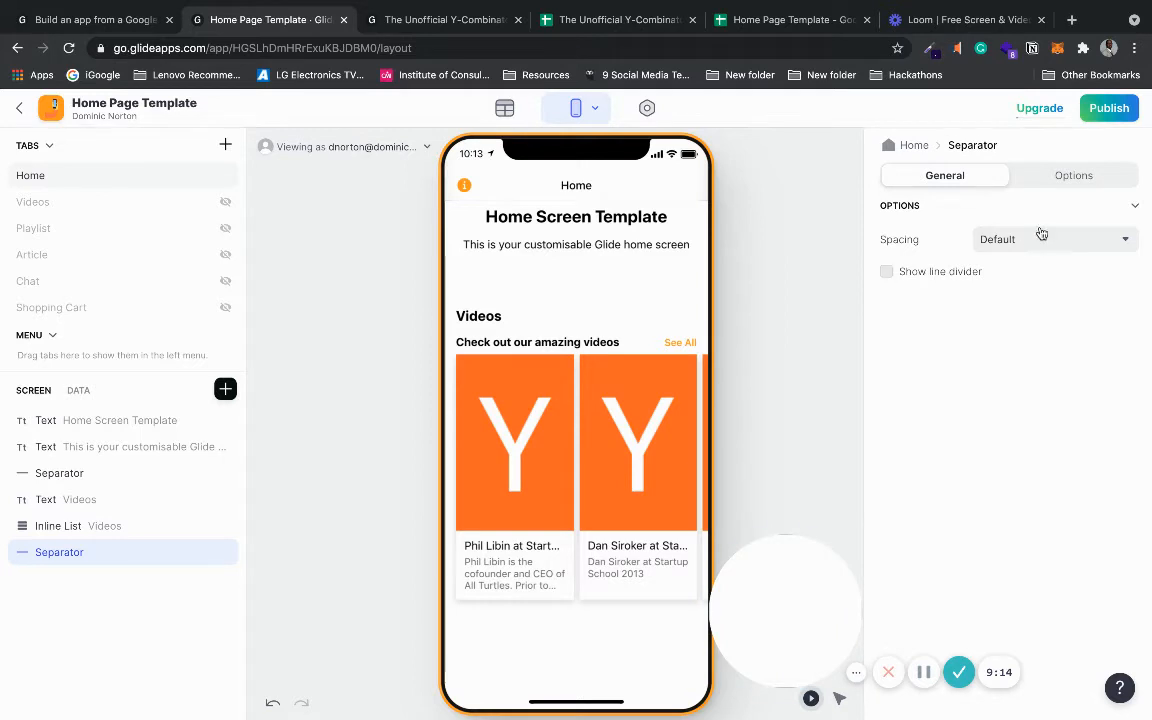
click(1041, 236)
click(1002, 324)
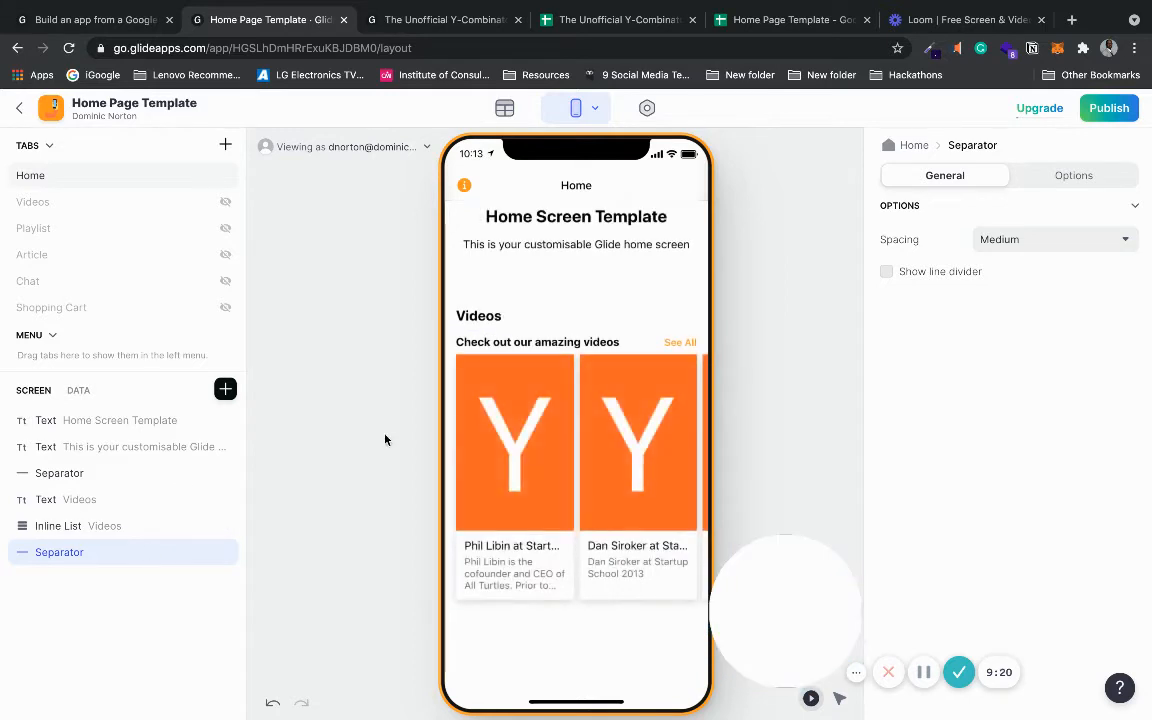
- Copy the Videos inline list below the separator, source it from Article, and retitle it 'Check out our amazing articles'
click(200, 528)
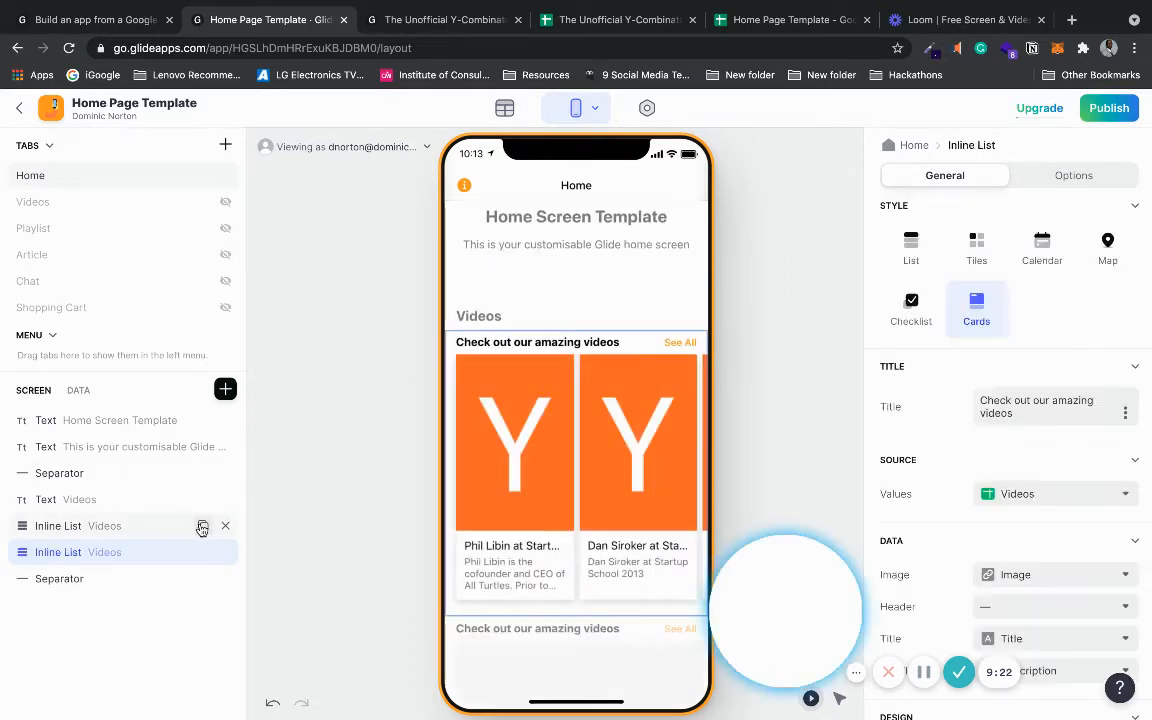
drag(103, 555, 100, 584)
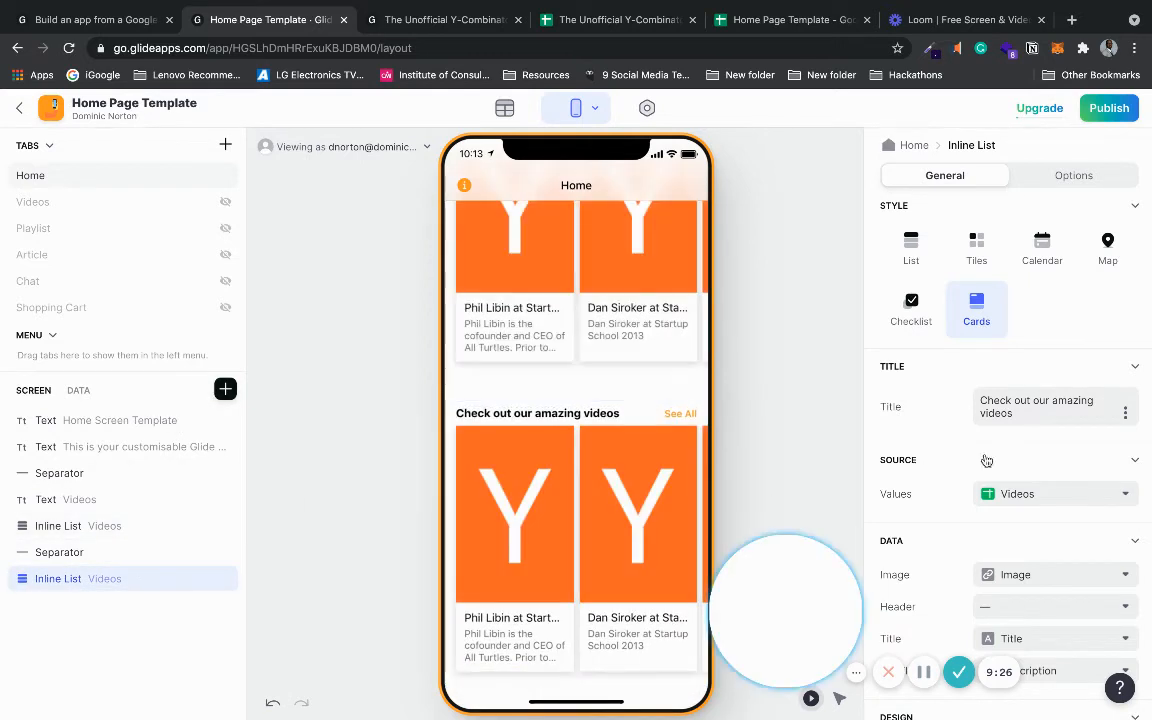
click(1031, 491)
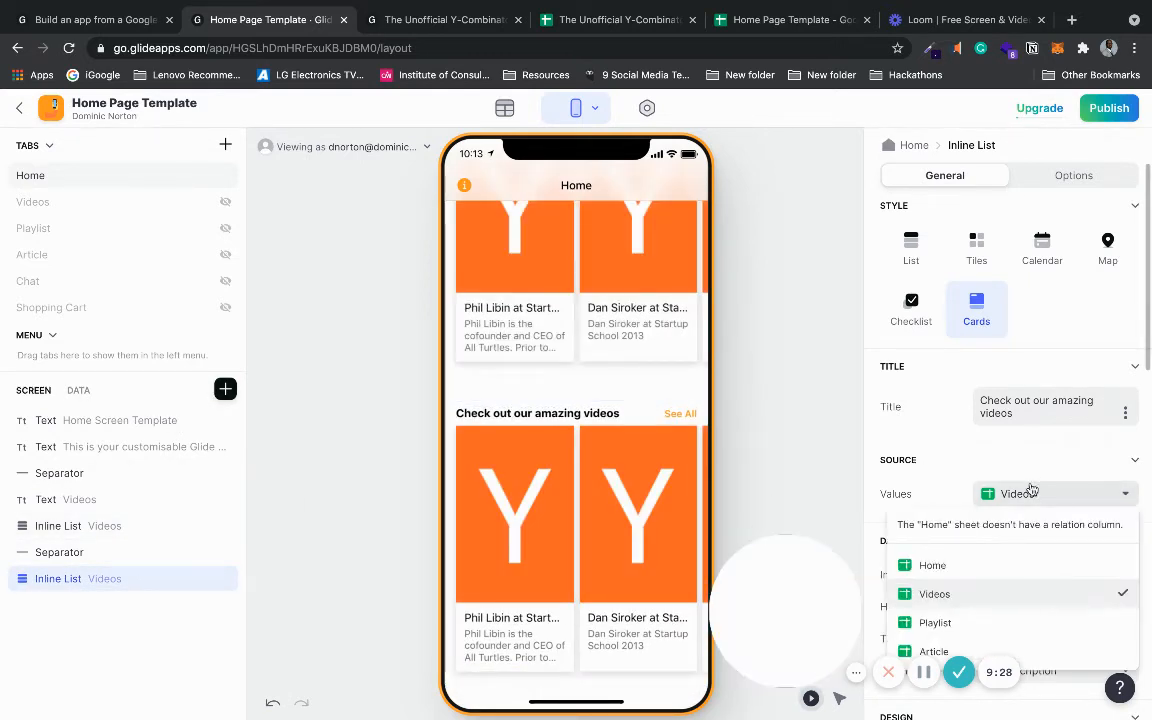
click(1099, 652)
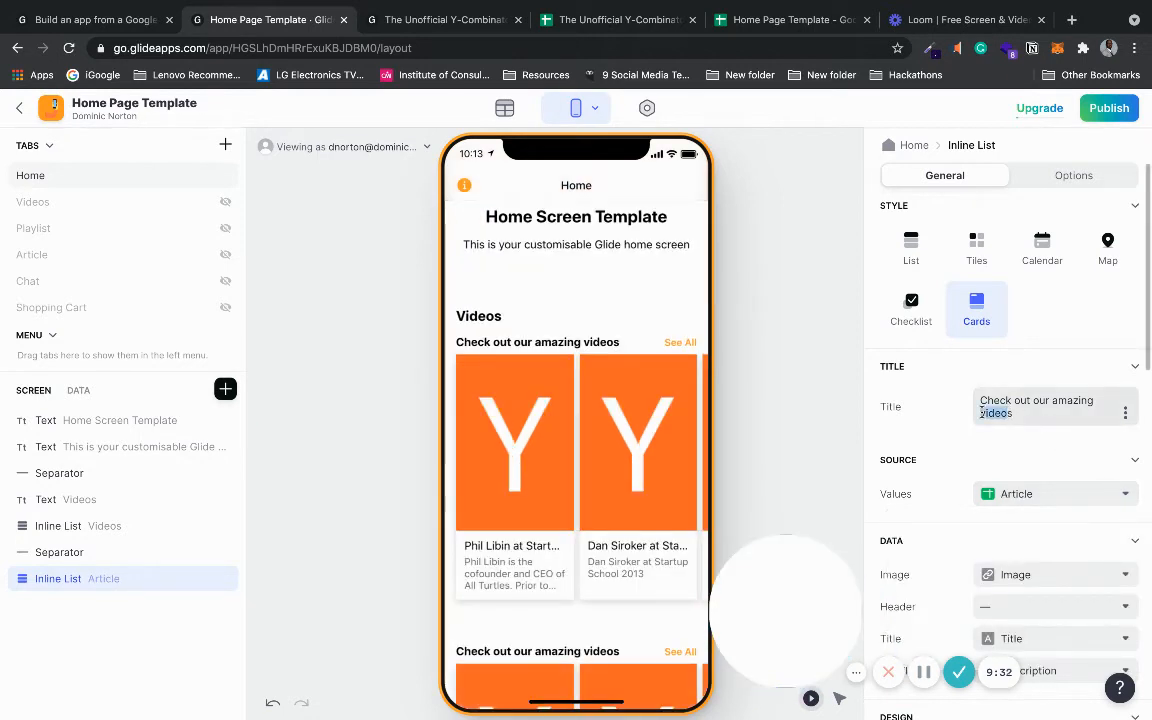
text(articles)
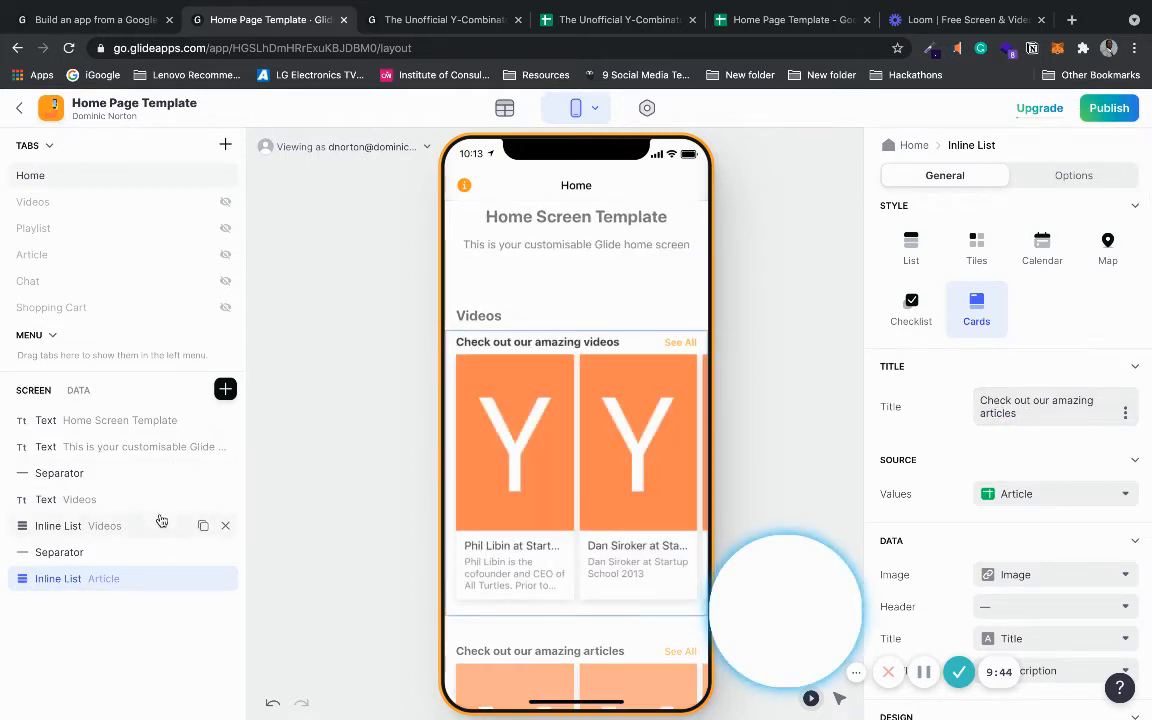
- Copy the Videos heading above the Article list and change its text to 'Artles'
click(202, 499)
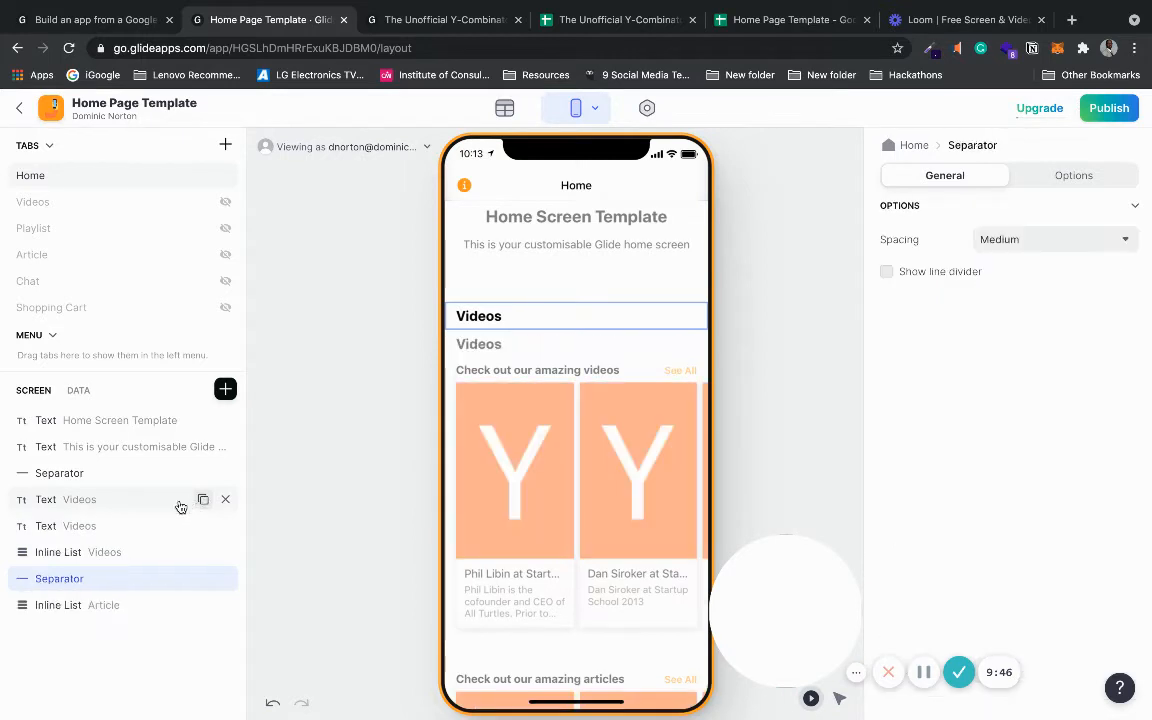
drag(90, 530, 88, 590)
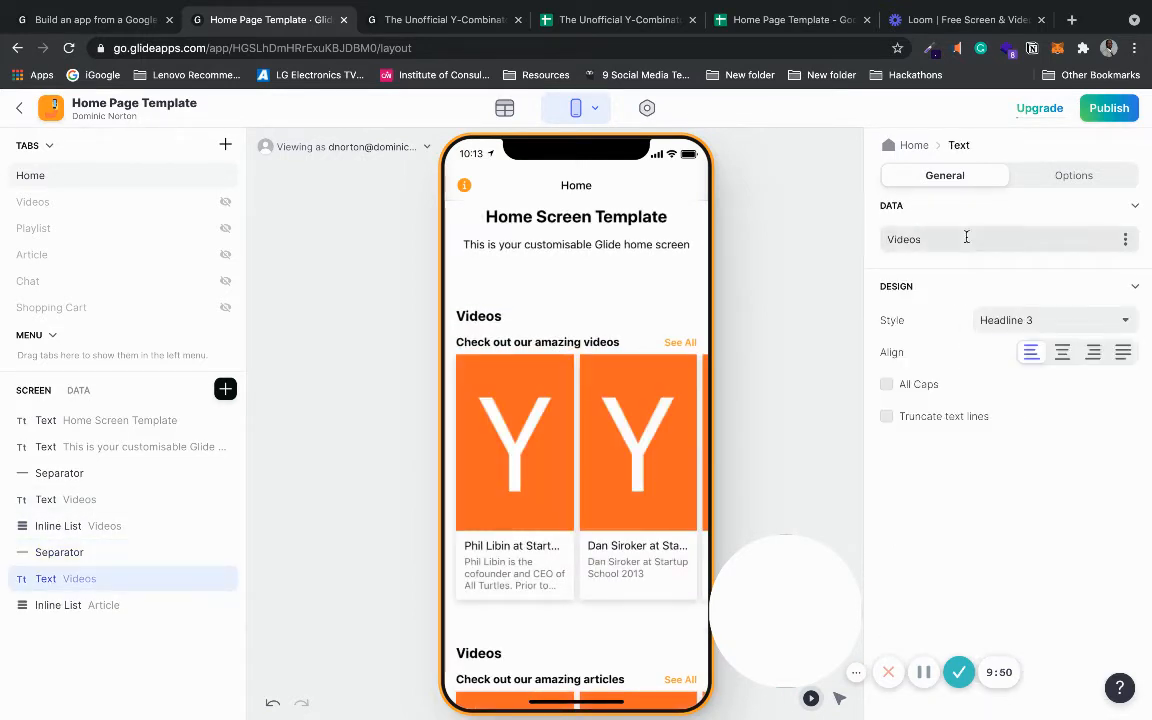
text(Artles)
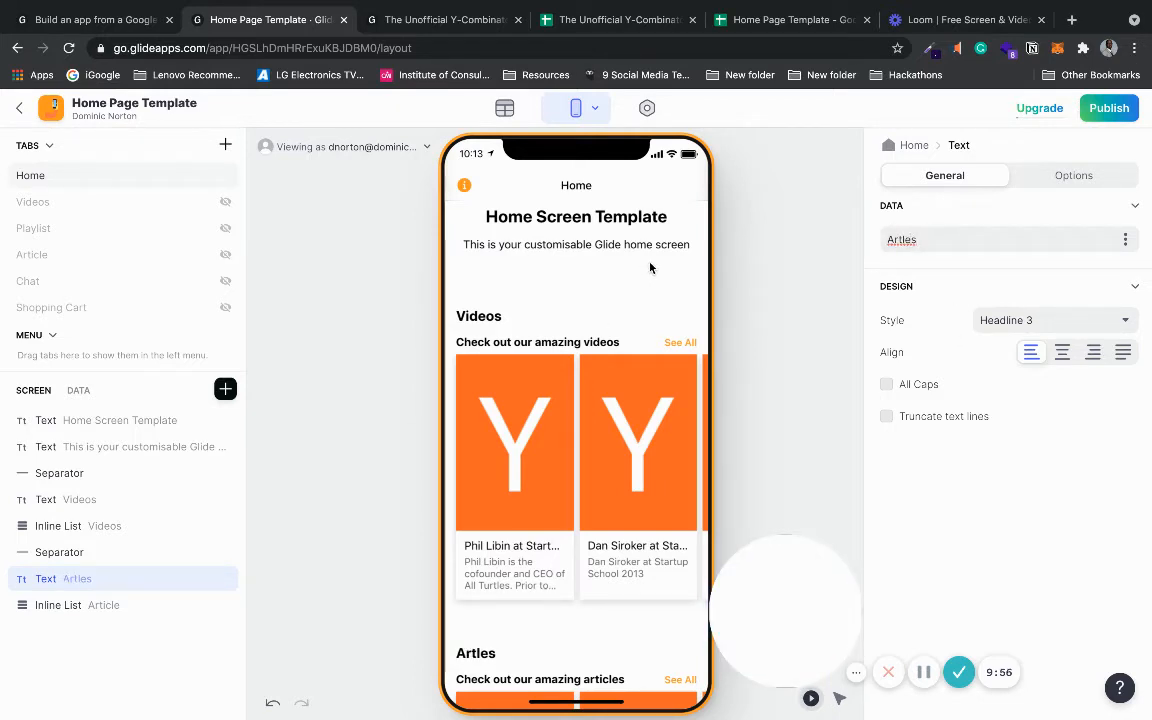
scroll(650, 268, down, 3)
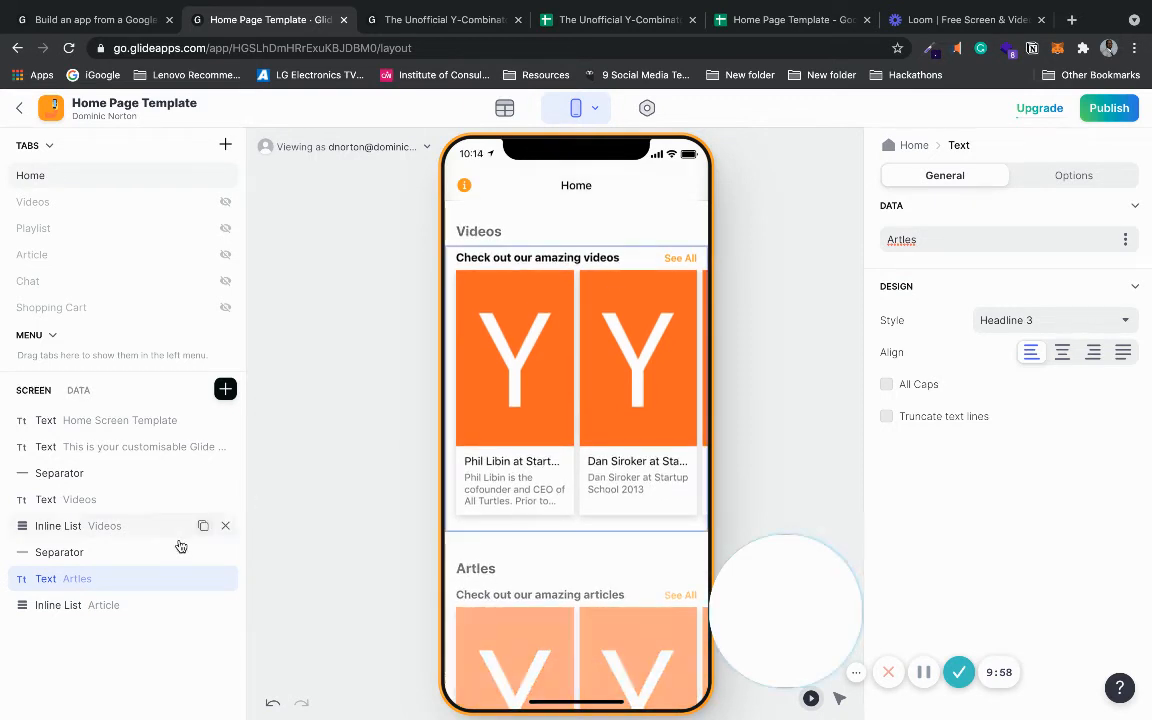
- Set the separator between the two lists to Medium spacing
click(149, 553)
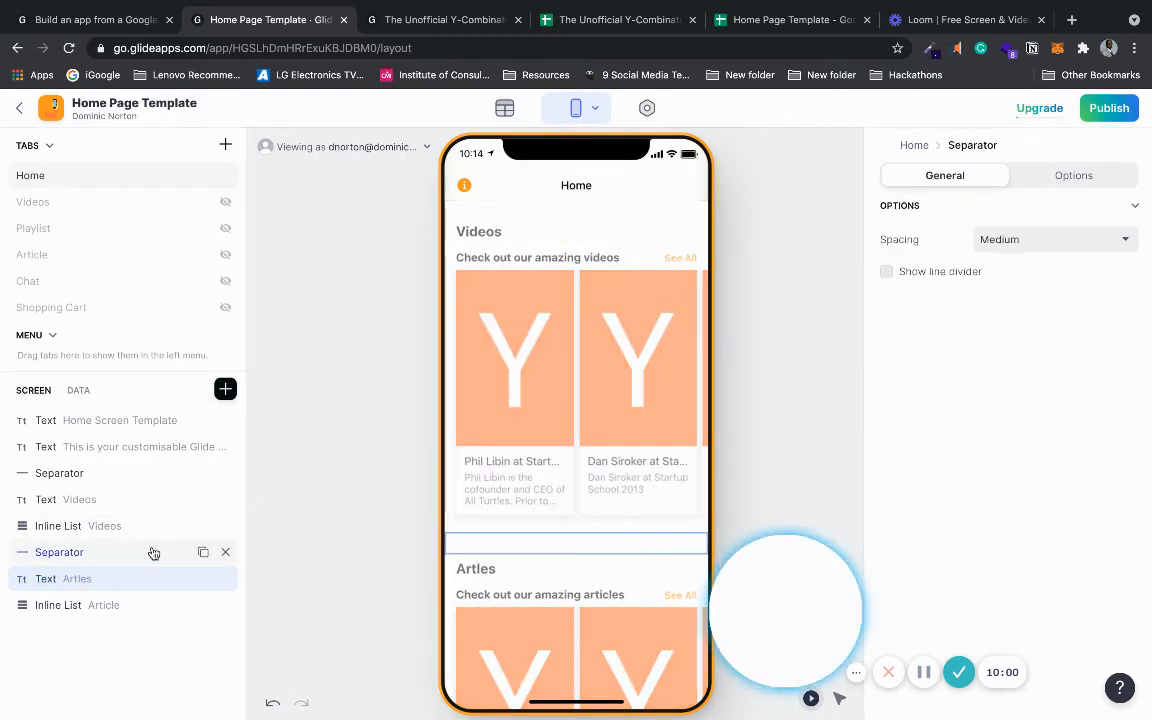
click(1052, 239)
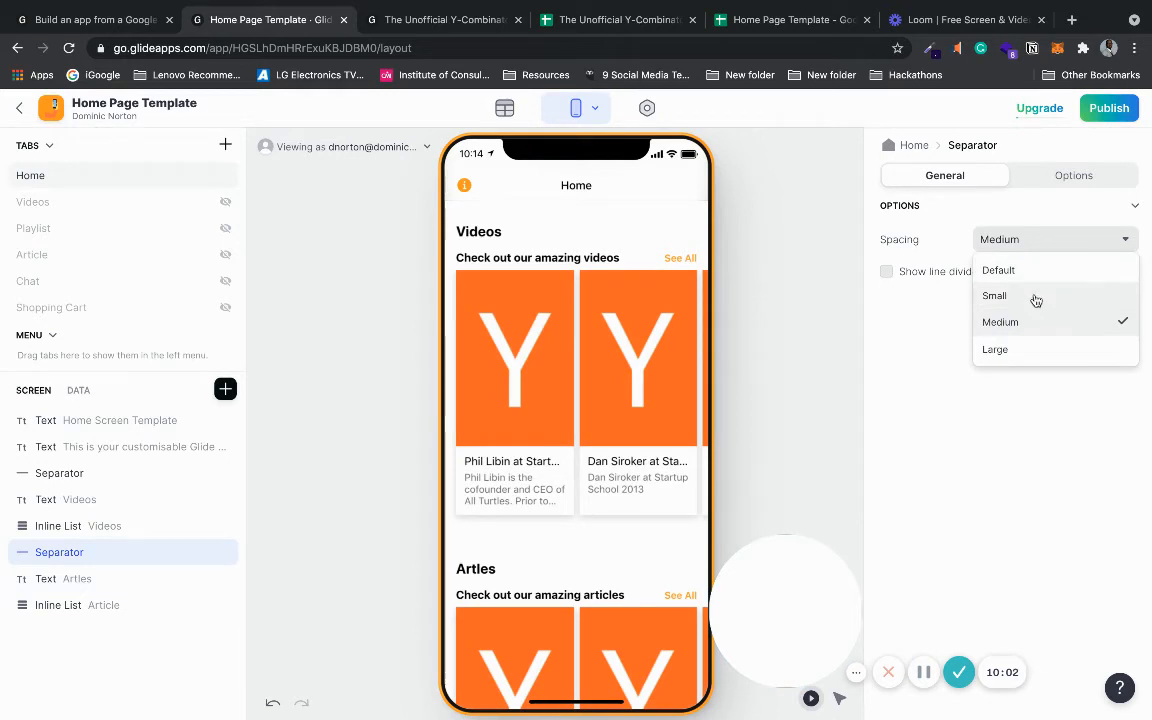
click(1035, 298)
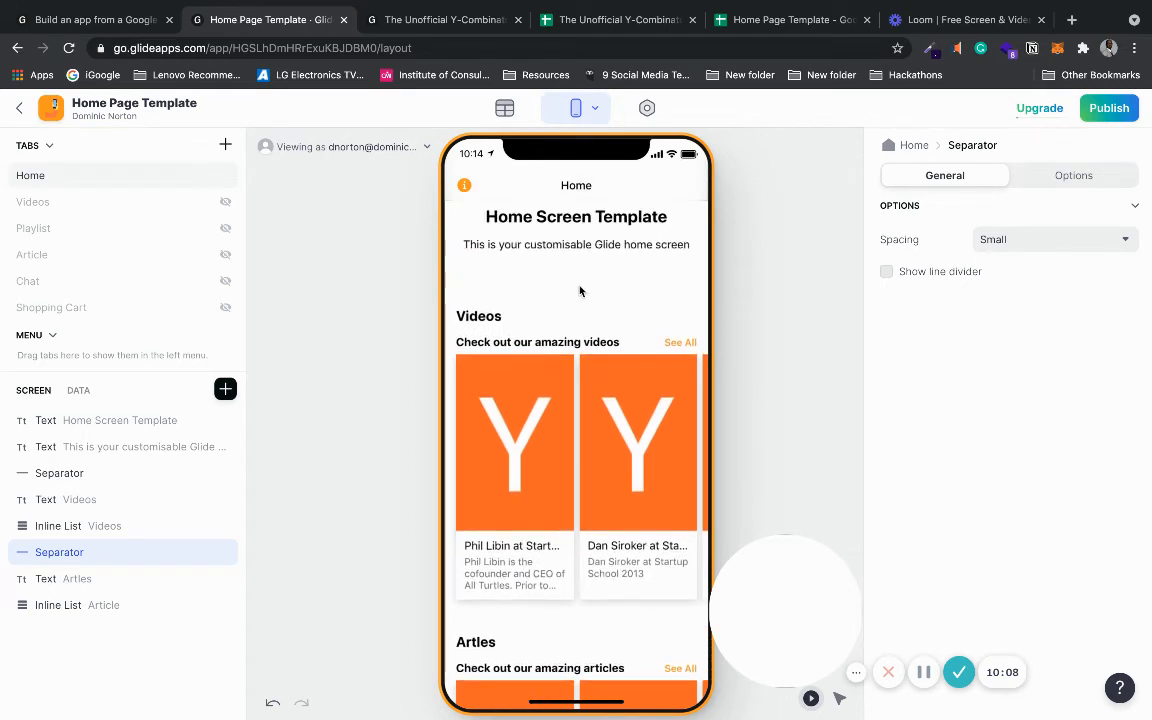
click(1047, 246)
click(1033, 321)
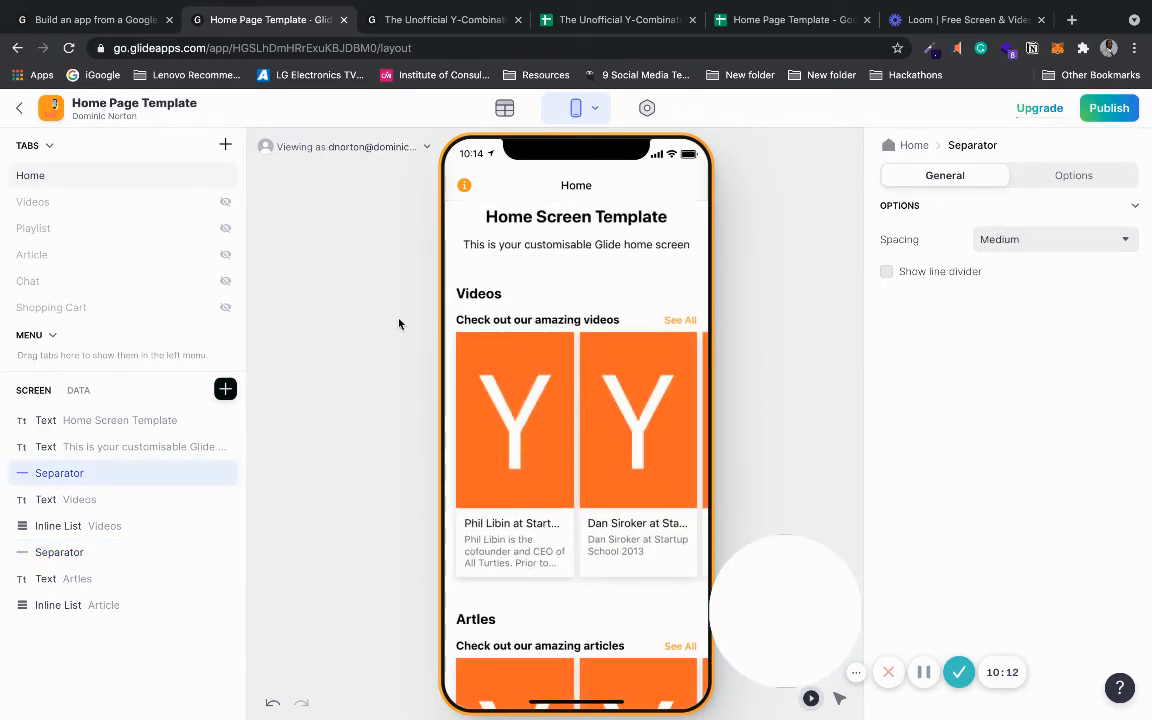
- Fix the 'Artles' heading text so it reads 'Articles'
scroll(597, 274, down, 5)
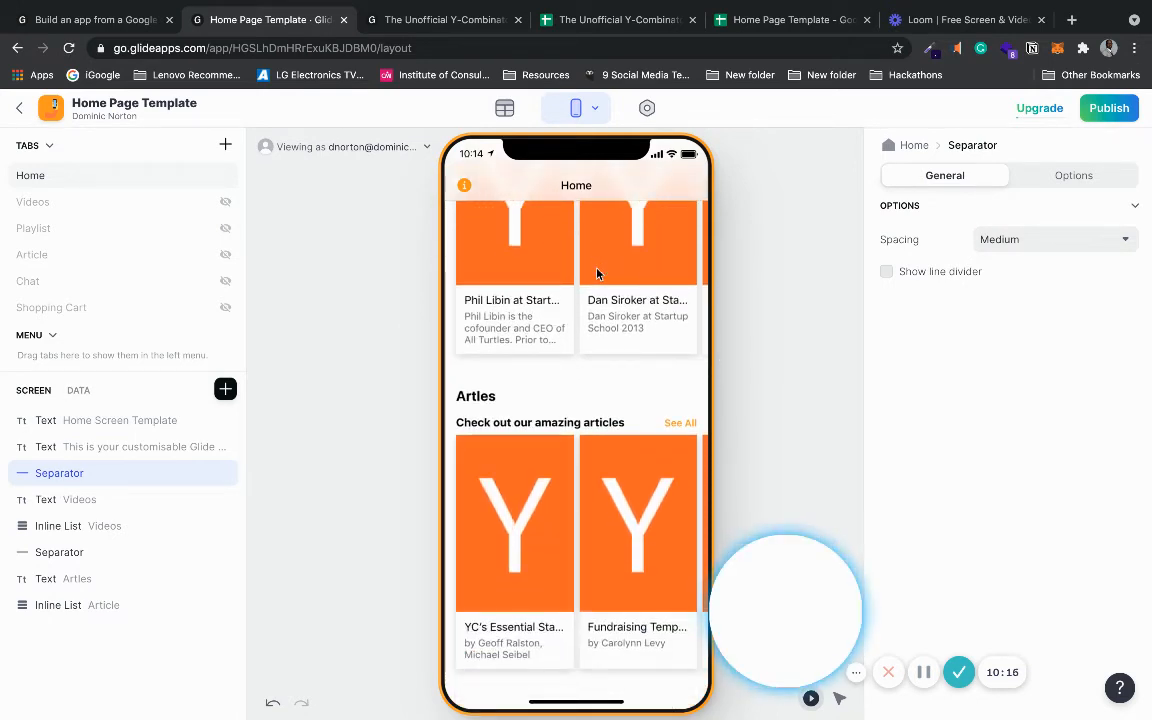
click(72, 605)
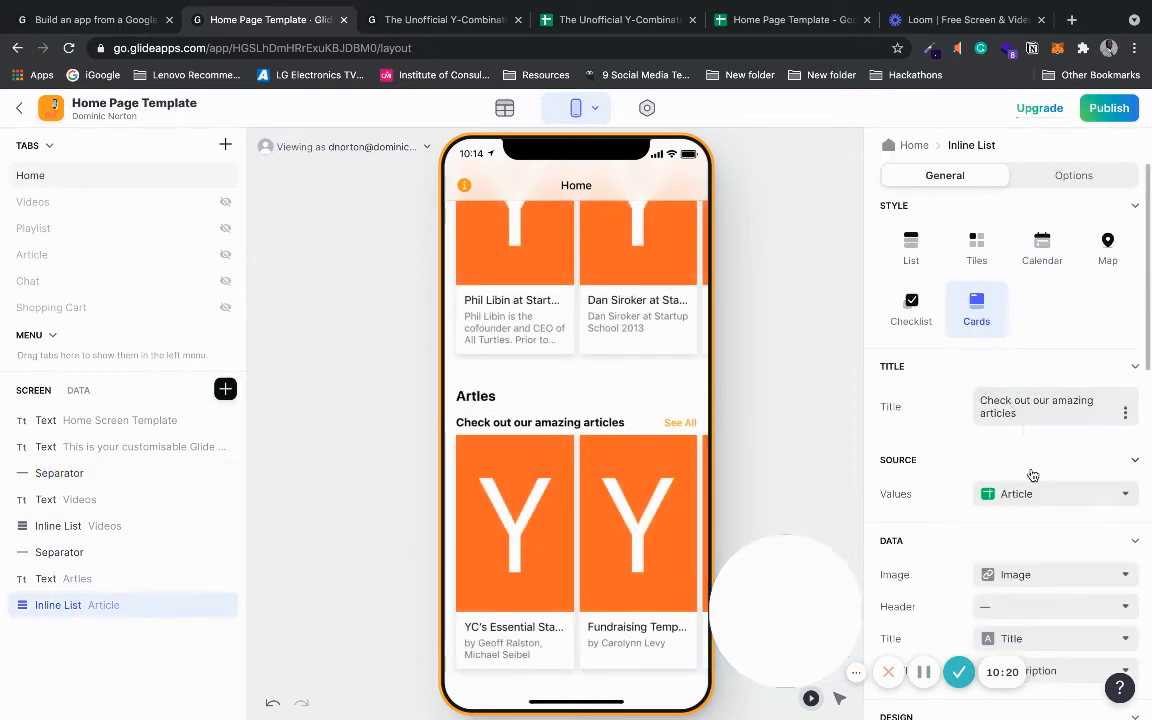
click(95, 579)
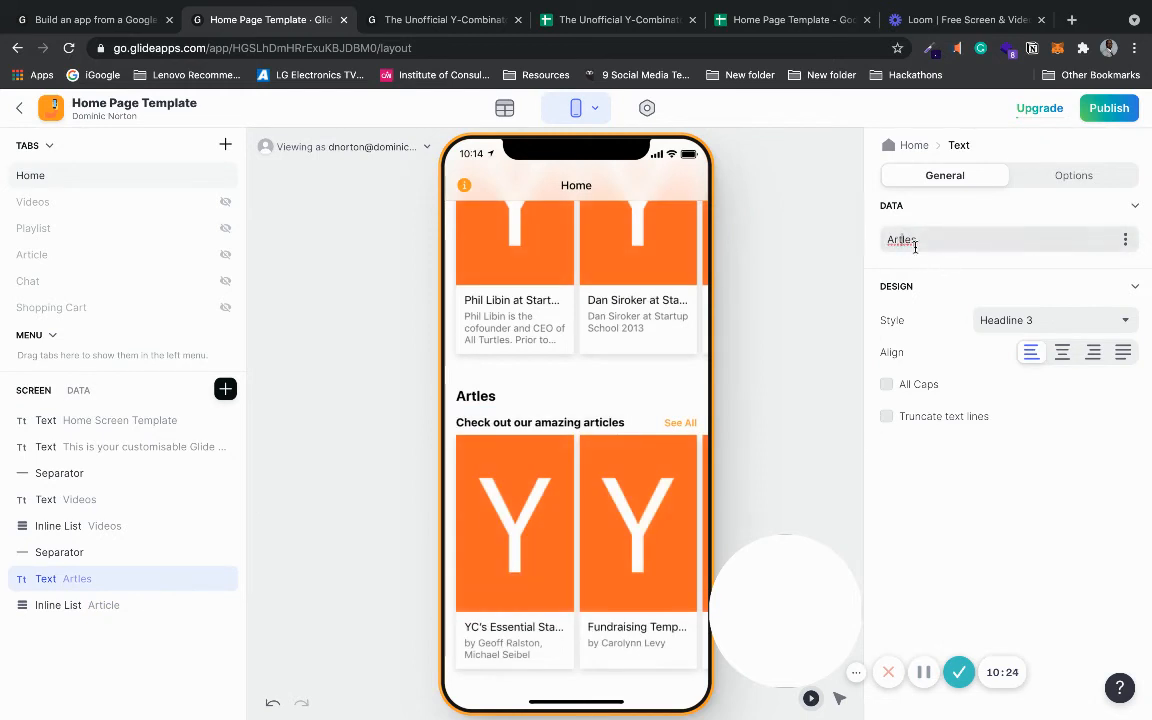
text(ic)
- Preview the full articles list with See All, then return to the Home screen
click(679, 424)
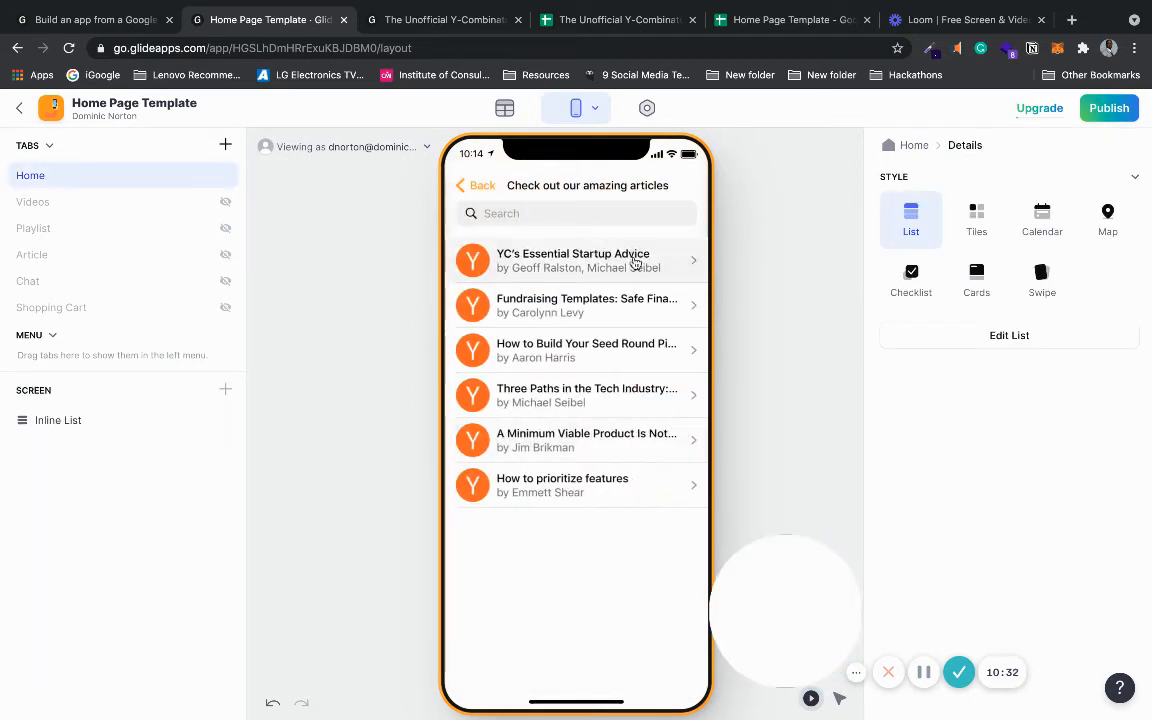
click(467, 186)
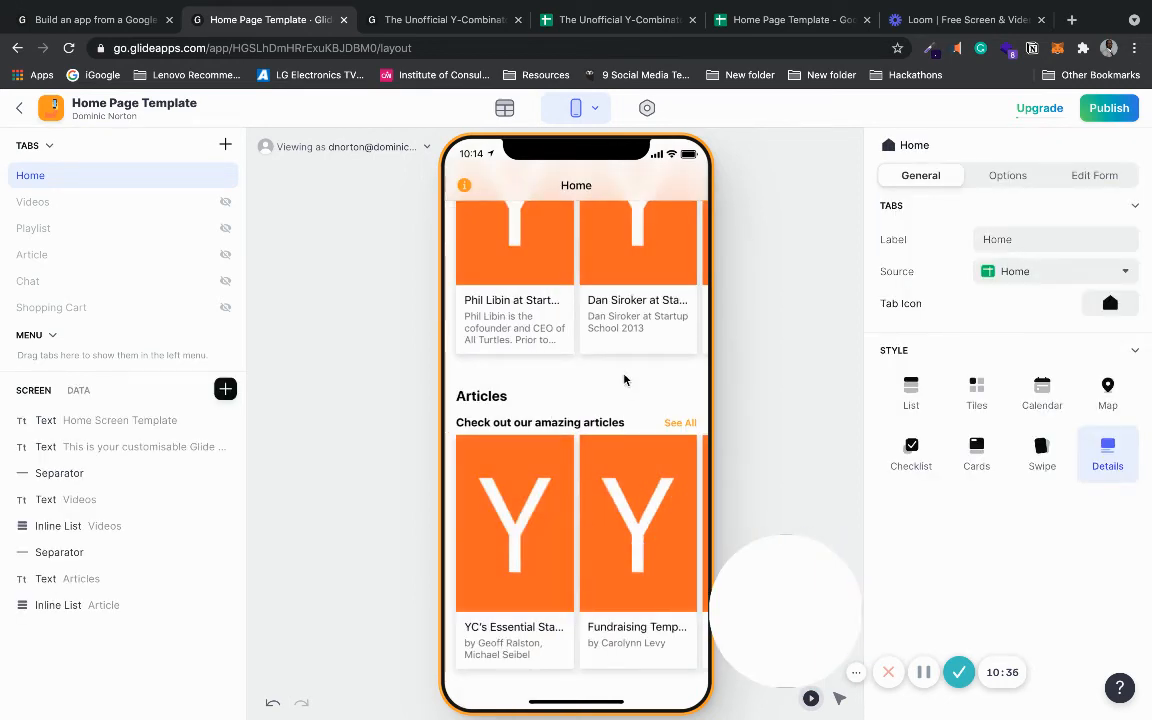
scroll(624, 379, up, 4)
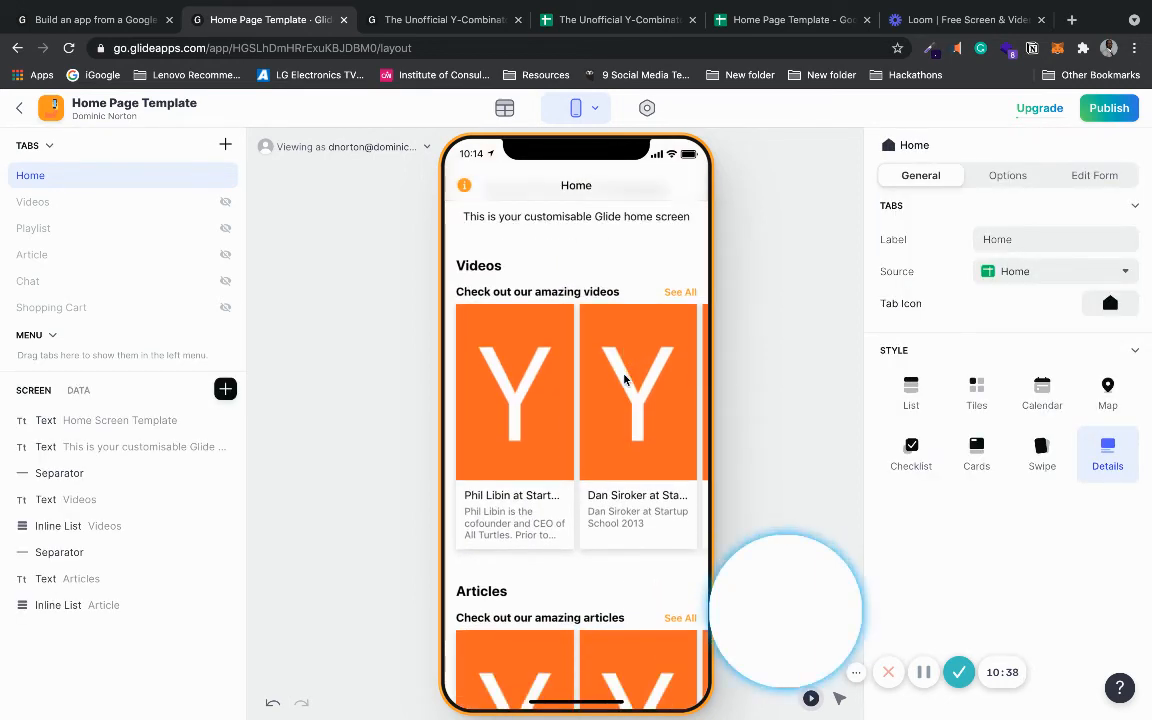
scroll(624, 379, down, 3)
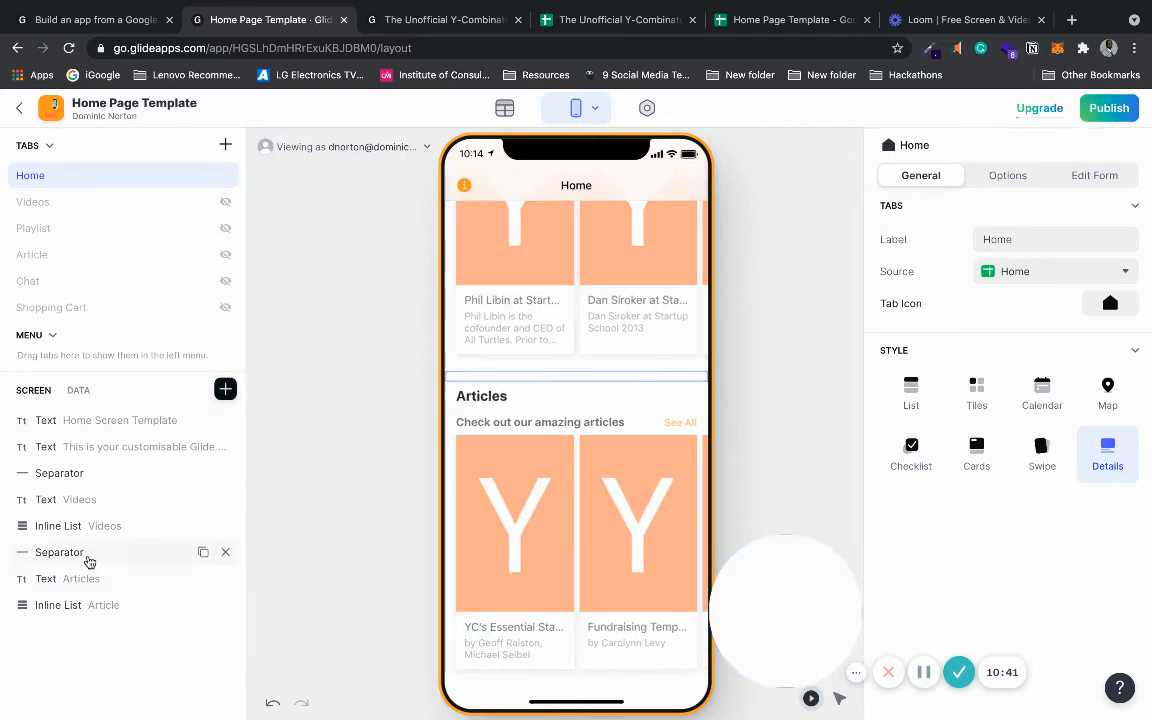
- Duplicate the separator and move the copy to the bottom of the screen
click(88, 562)
click(203, 552)
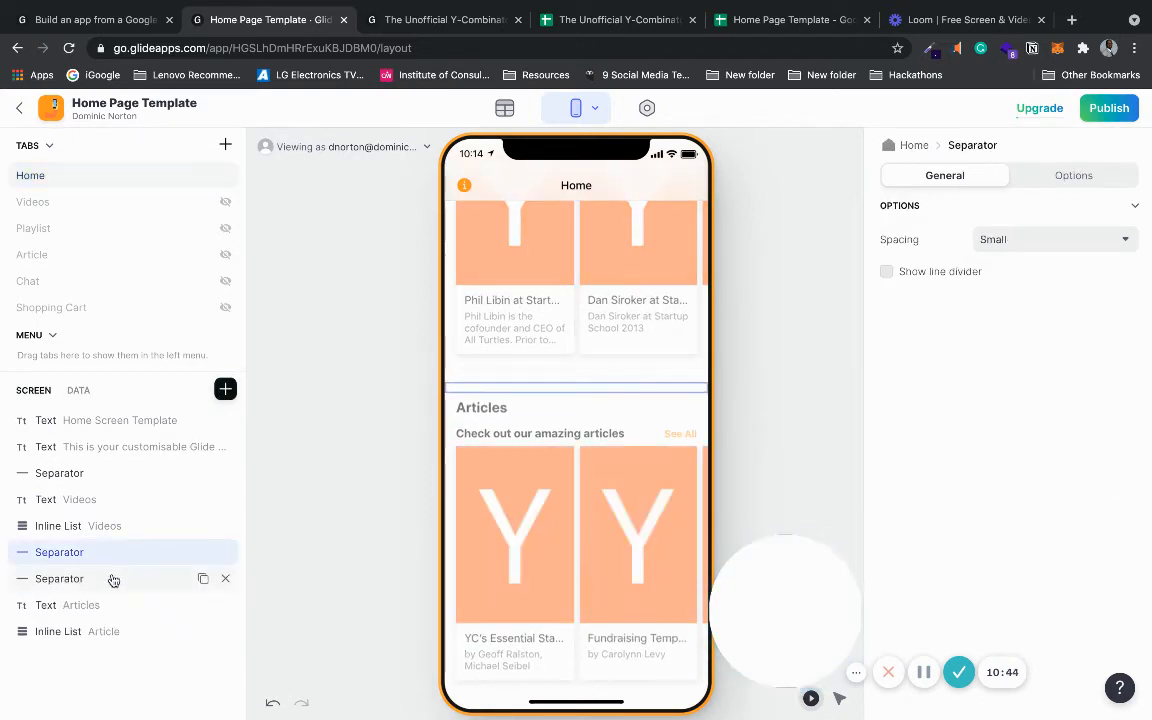
drag(113, 580, 98, 658)
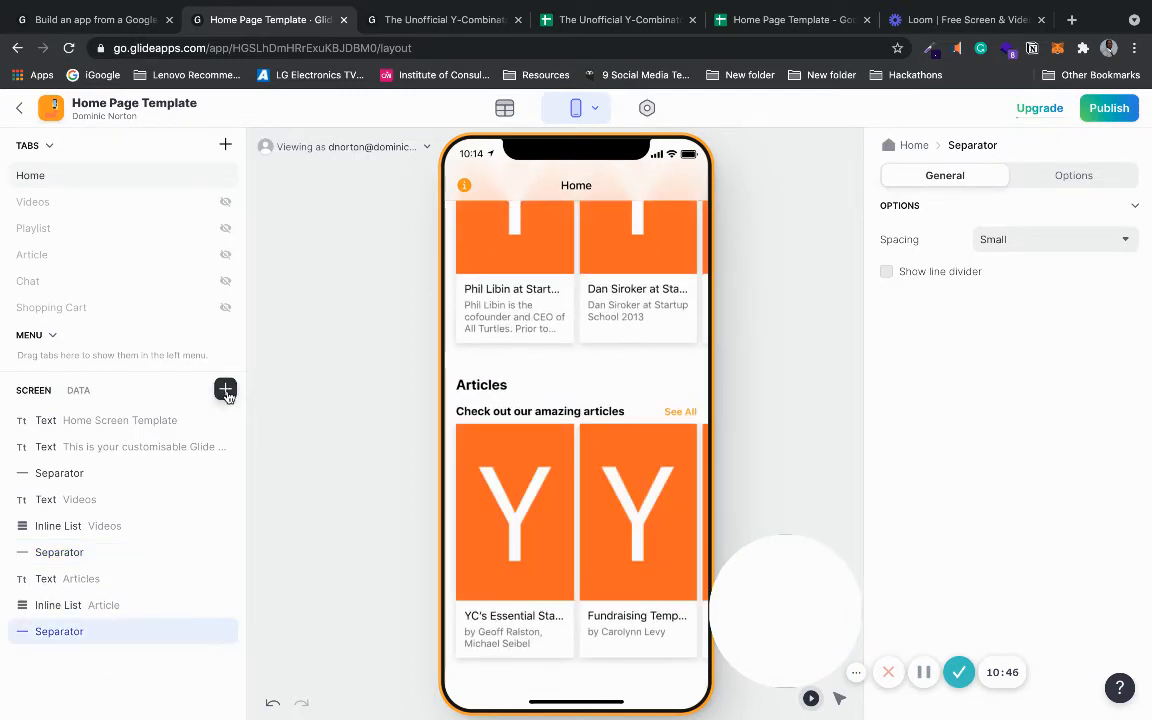
- Insert a Buy Button component from the Buttons section at the bottom of the Home screen
click(226, 391)
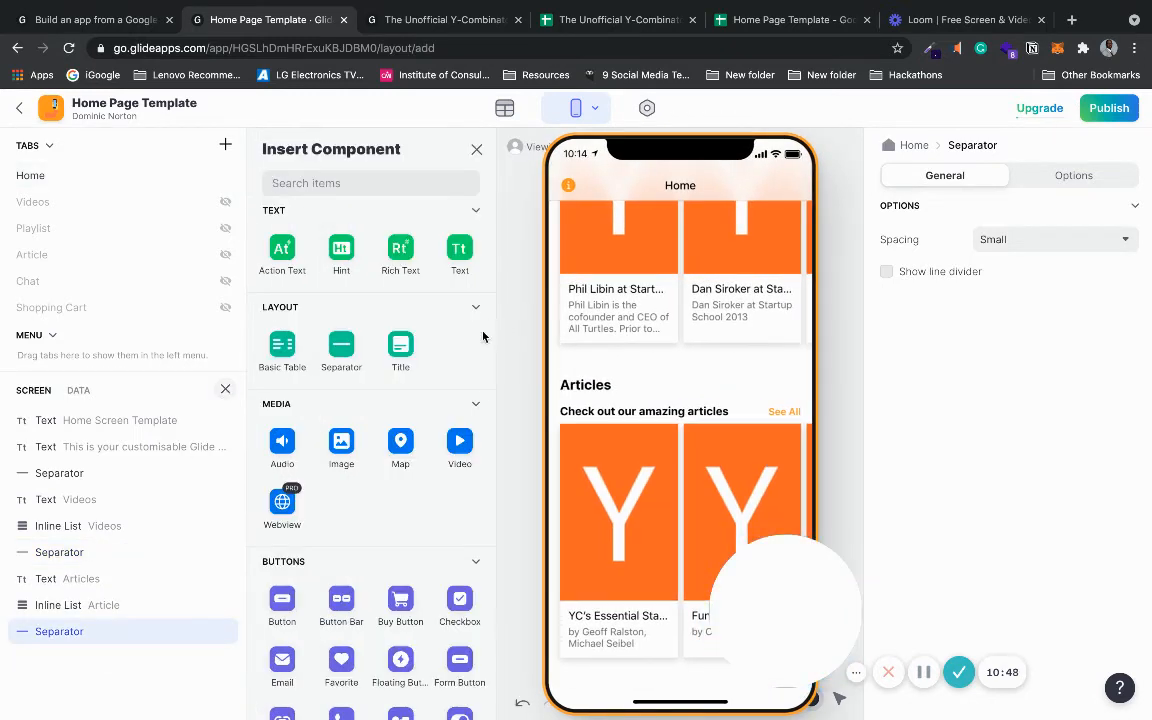
scroll(486, 360, down, 3)
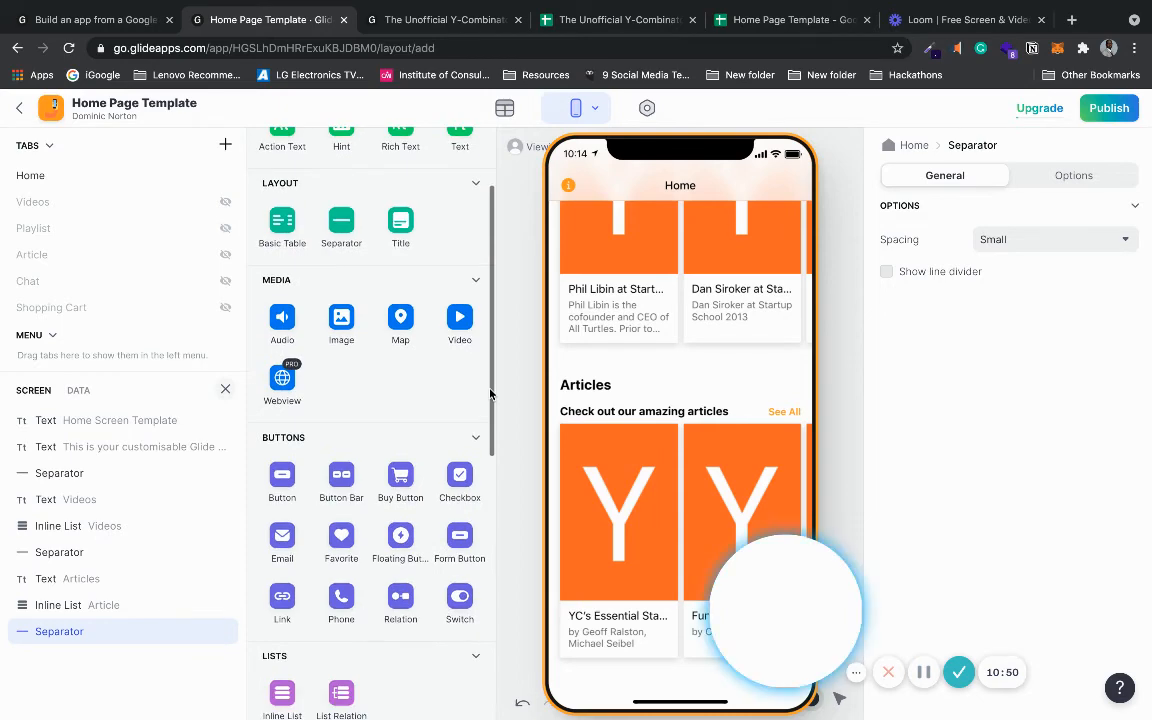
drag(490, 390, 479, 457)
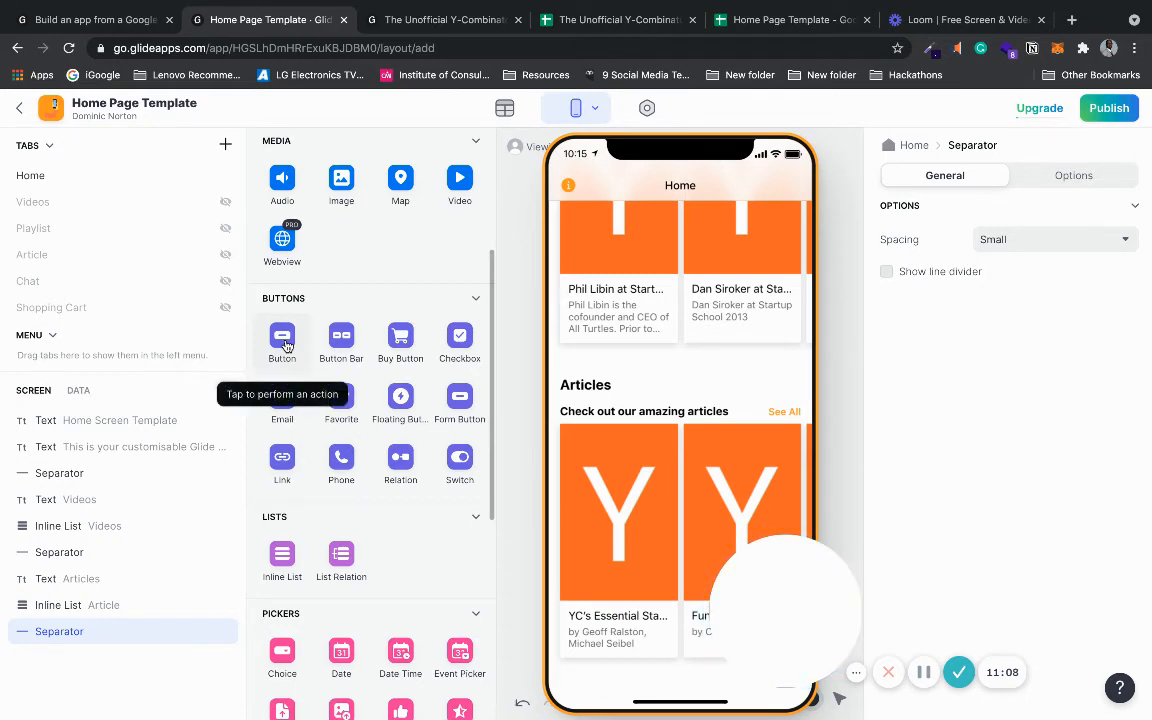
click(409, 339)
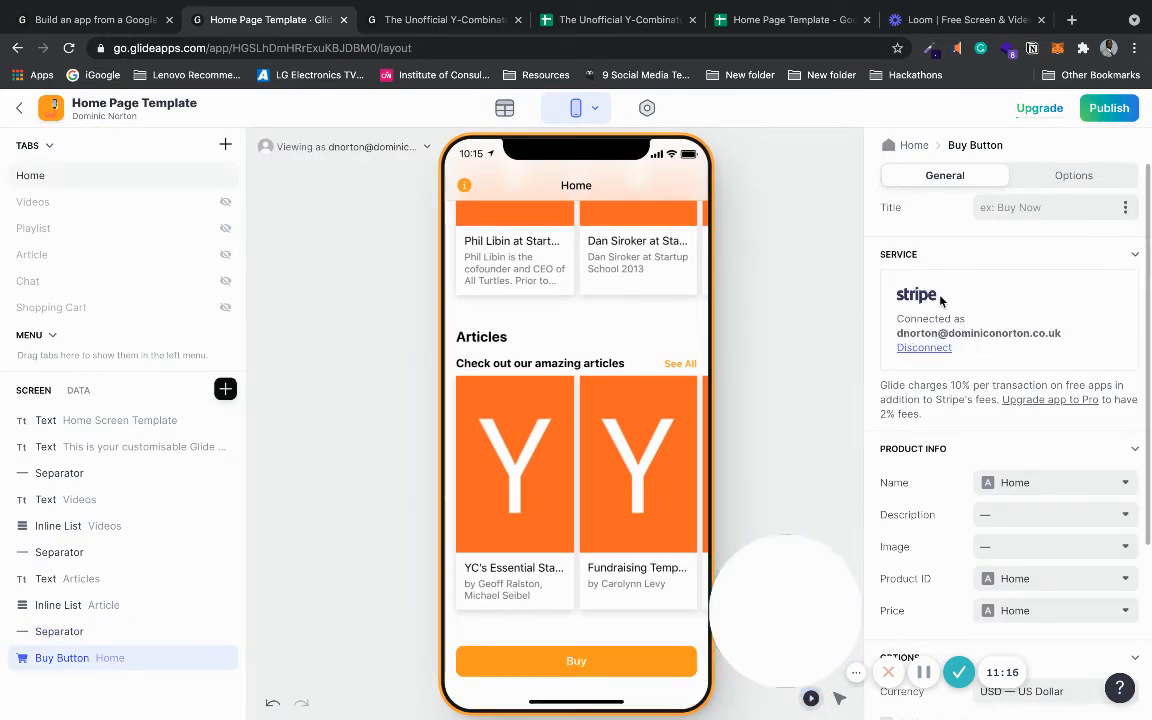
- Set the Buy Button's title to 'Subscribe to Upgrade'
double_click(129, 658)
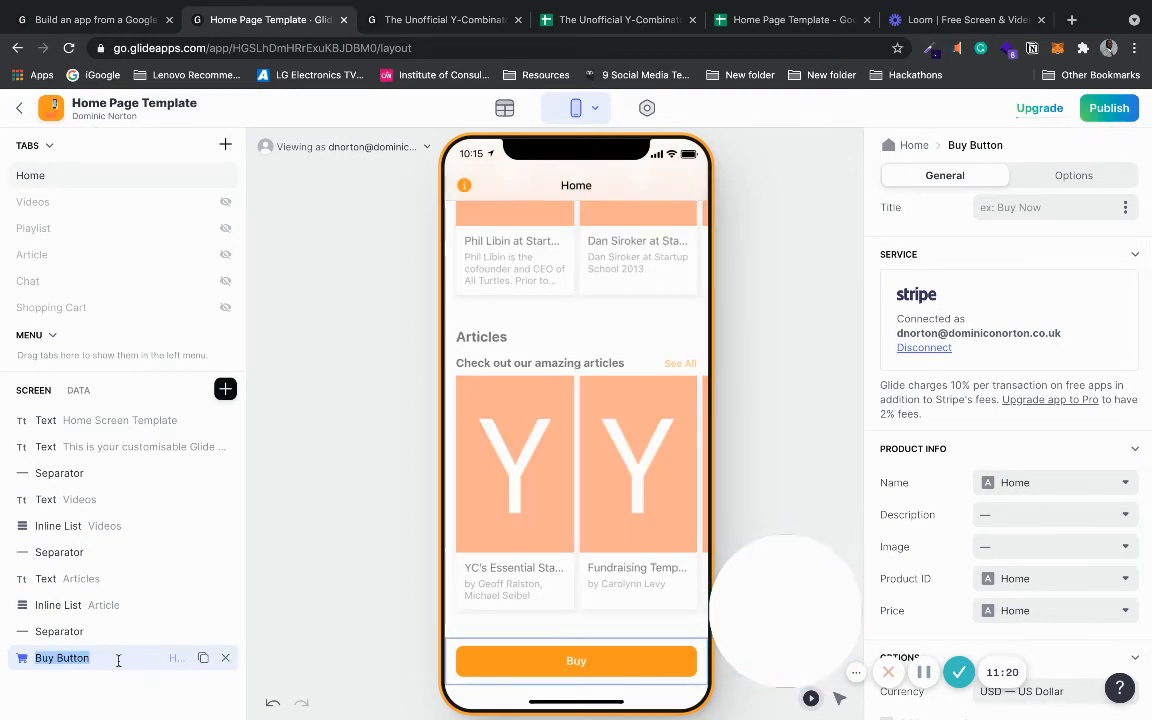
click(1025, 208)
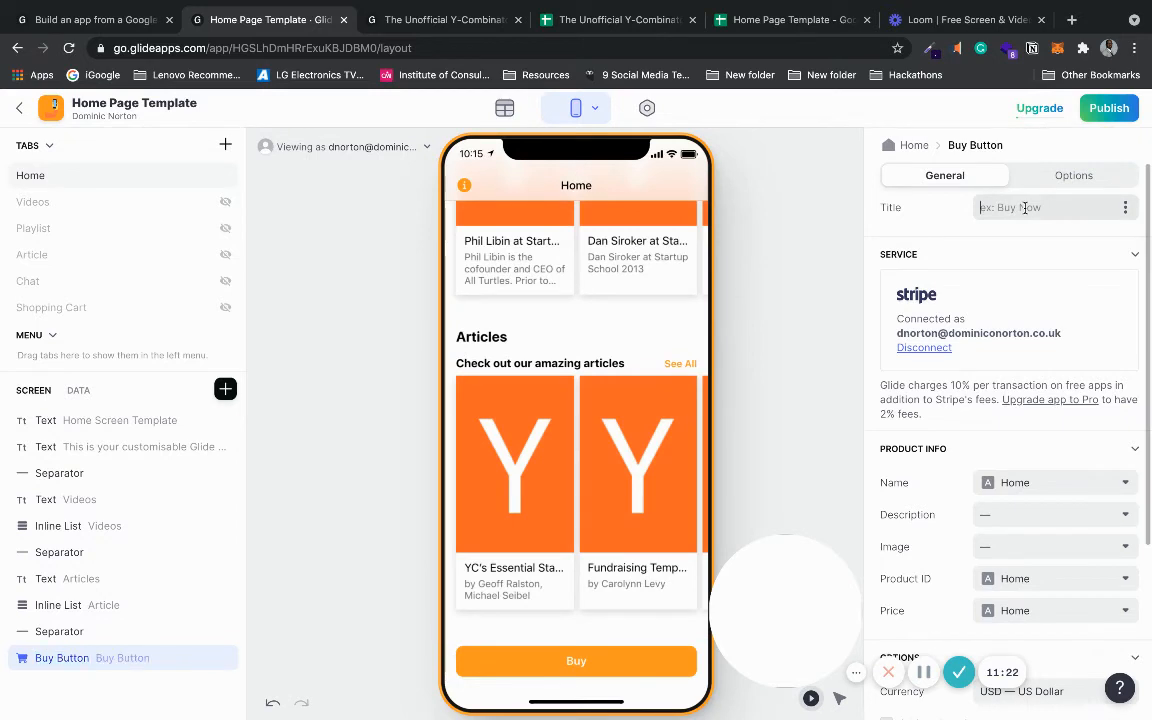
scroll(1025, 208, down, 3)
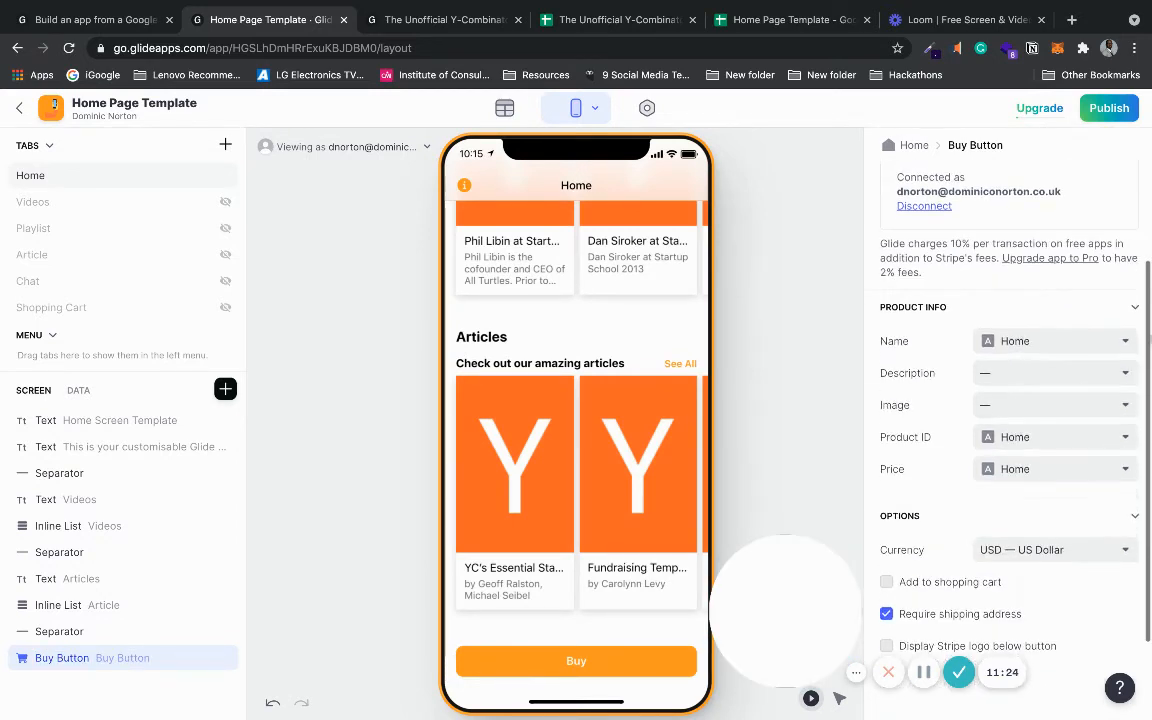
scroll(1010, 400, down, 2)
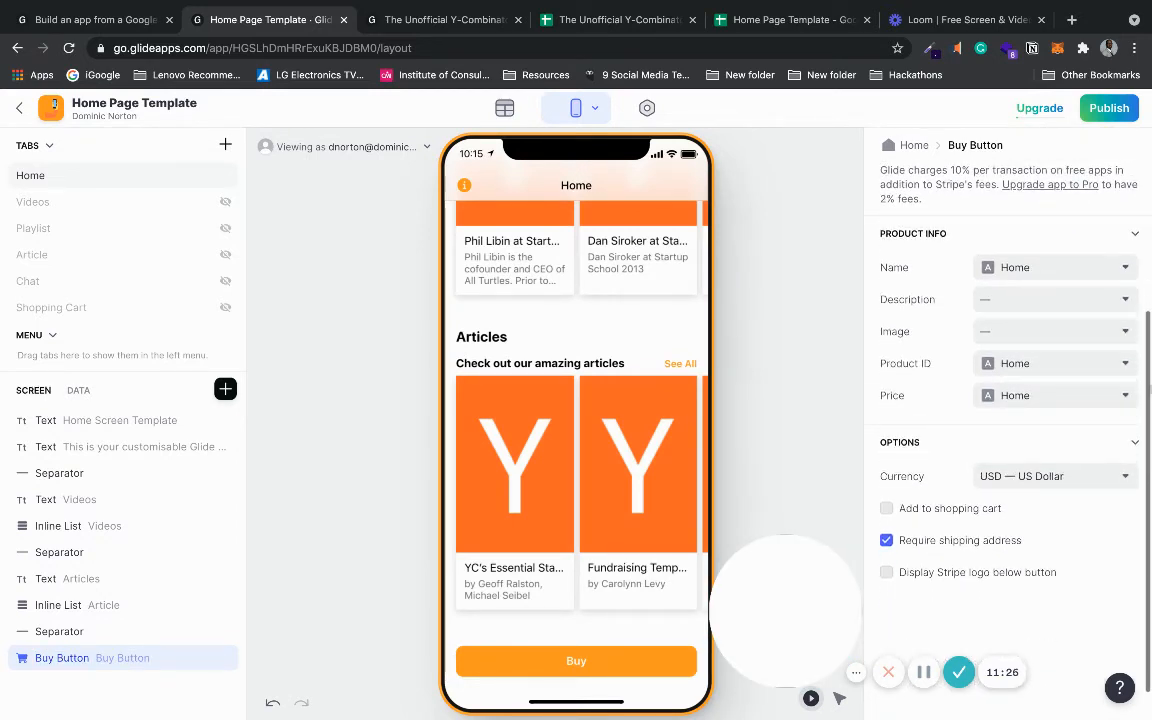
scroll(1148, 208, up, 4)
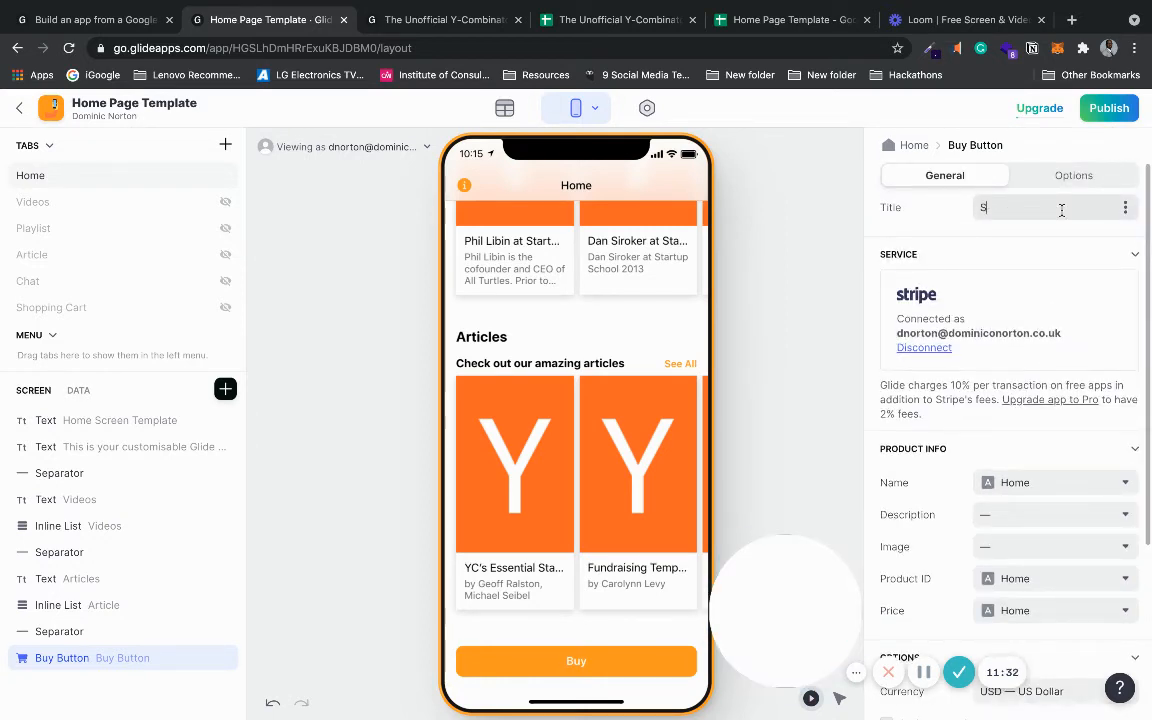
text(ubscribe to Up)
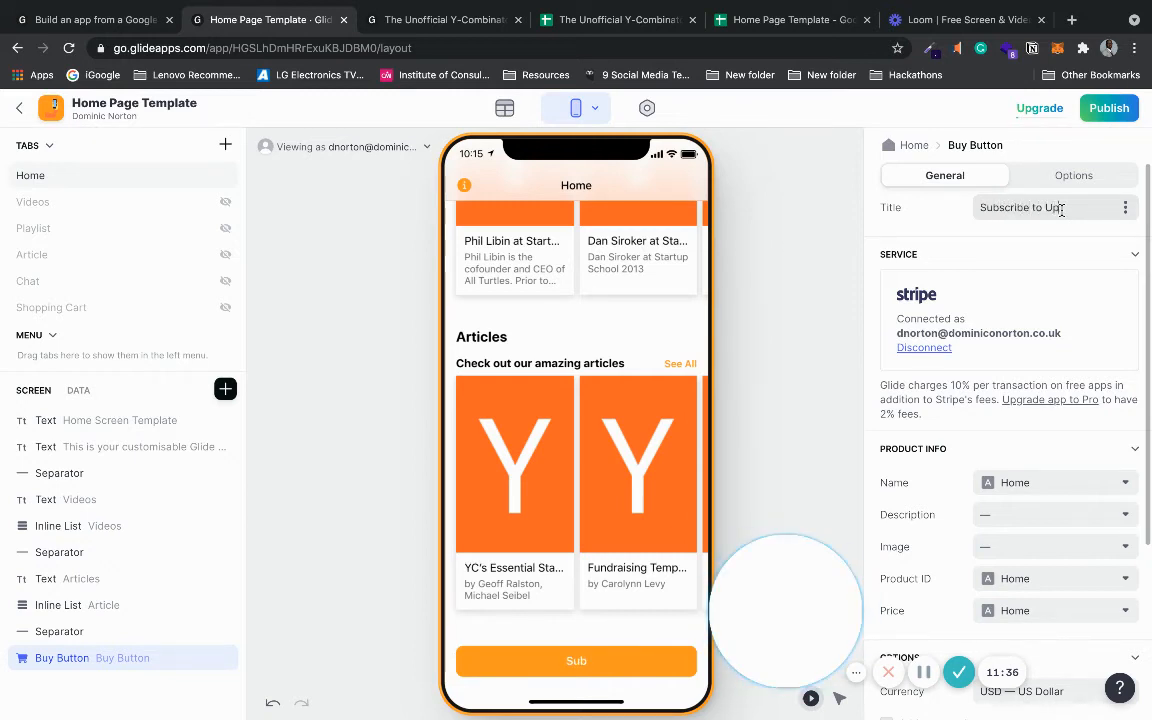
text(grade)
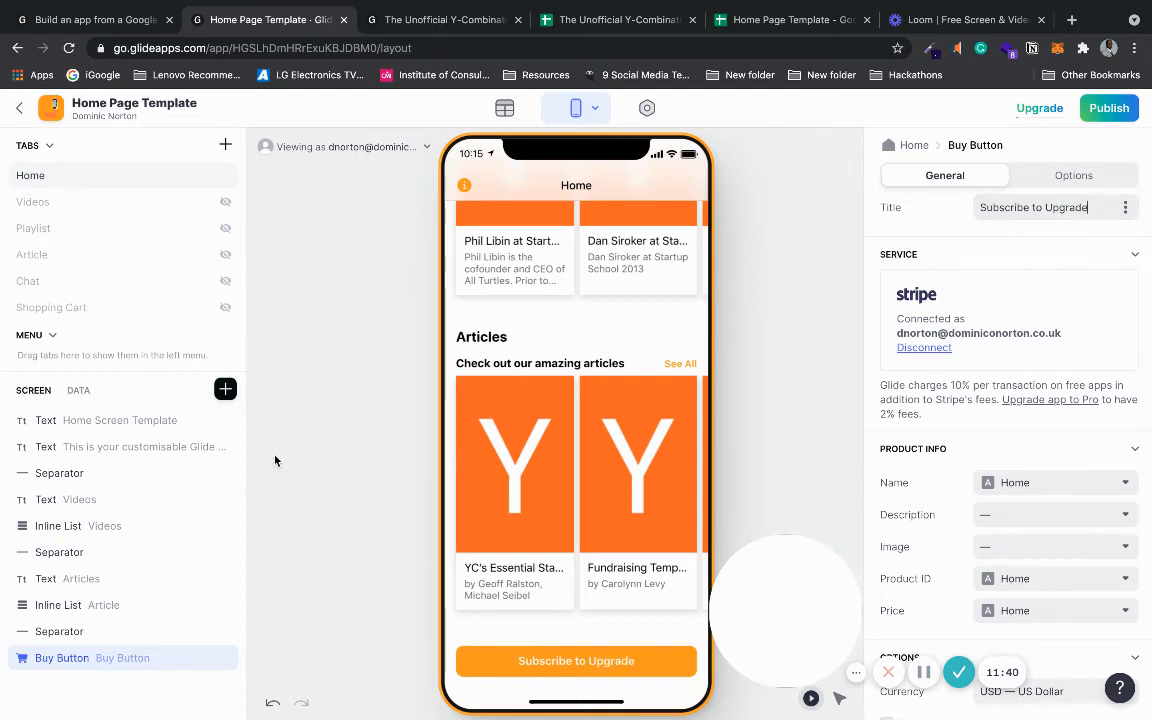
click(225, 390)
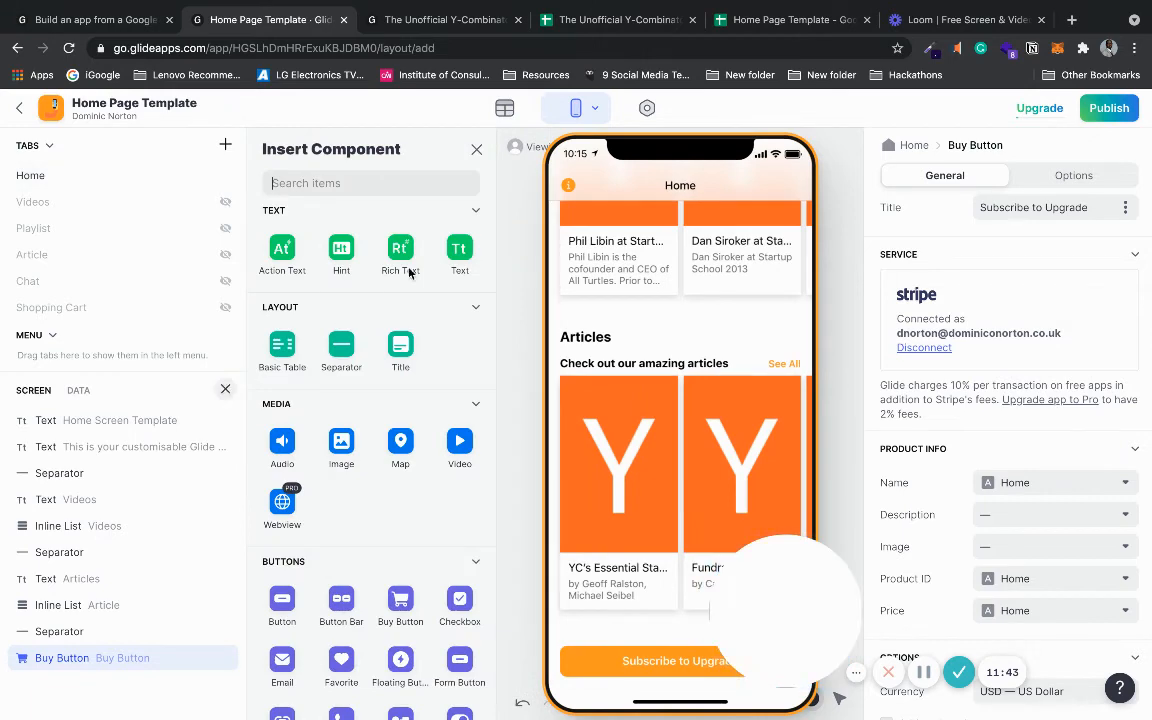
- Add a centred custom text above the button reading 'Subscribe below for more great content'
click(459, 255)
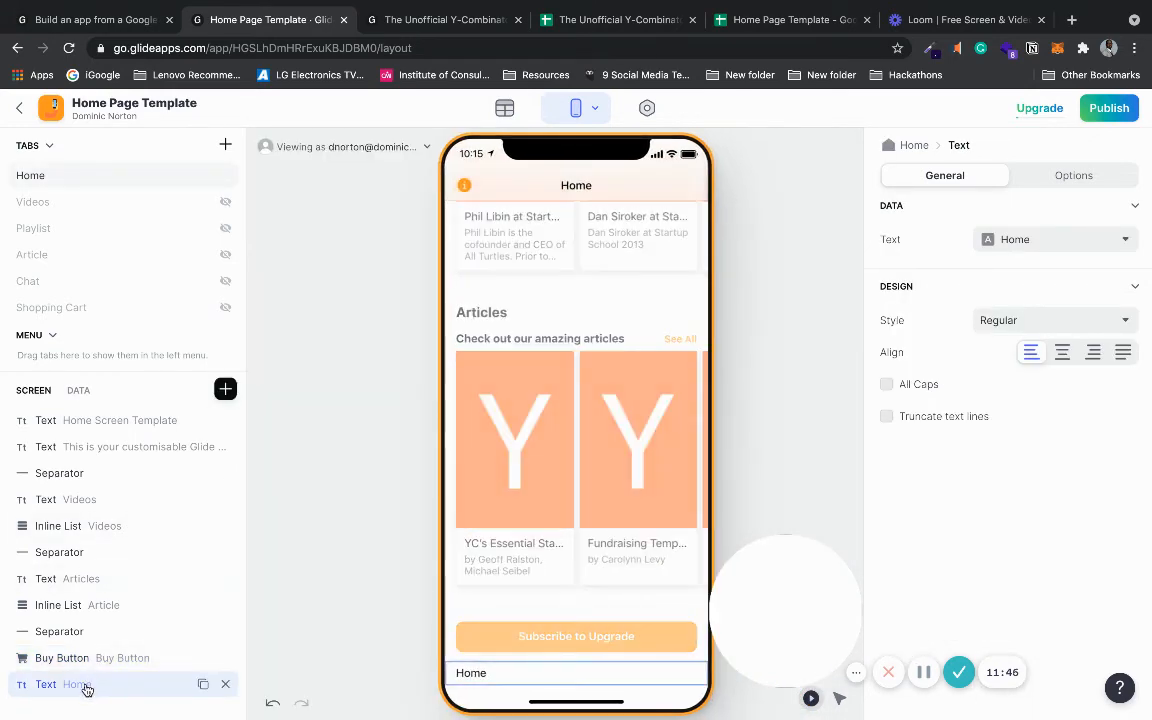
drag(87, 689, 85, 660)
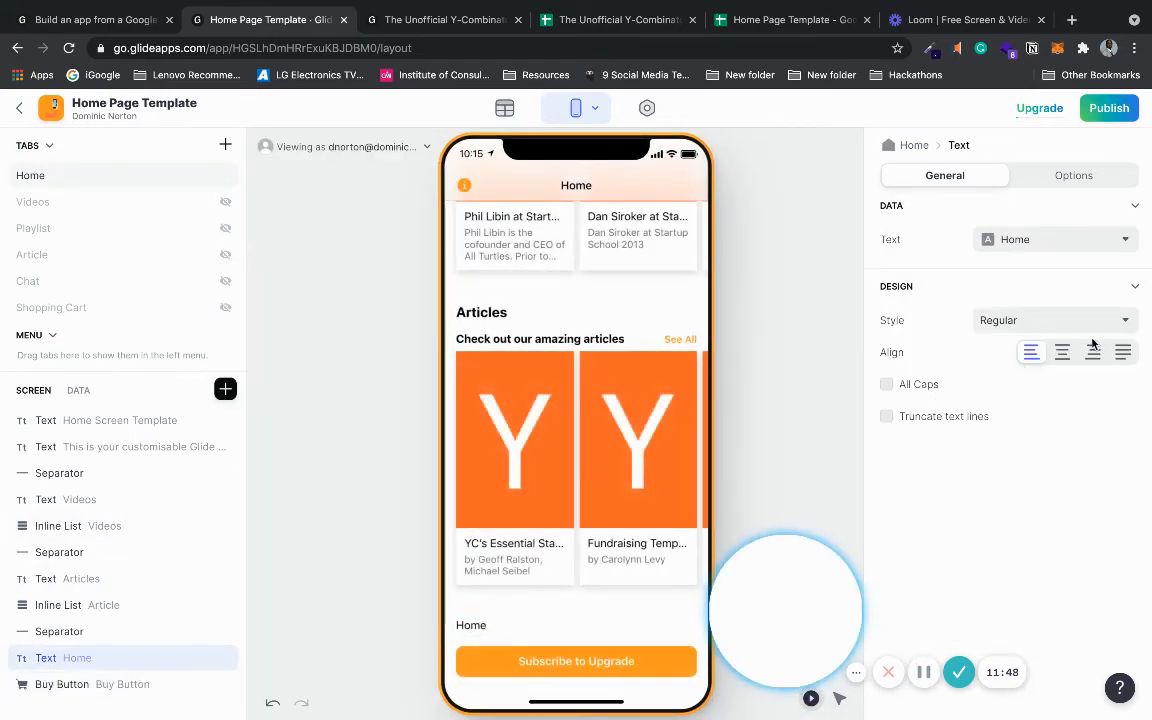
click(1064, 353)
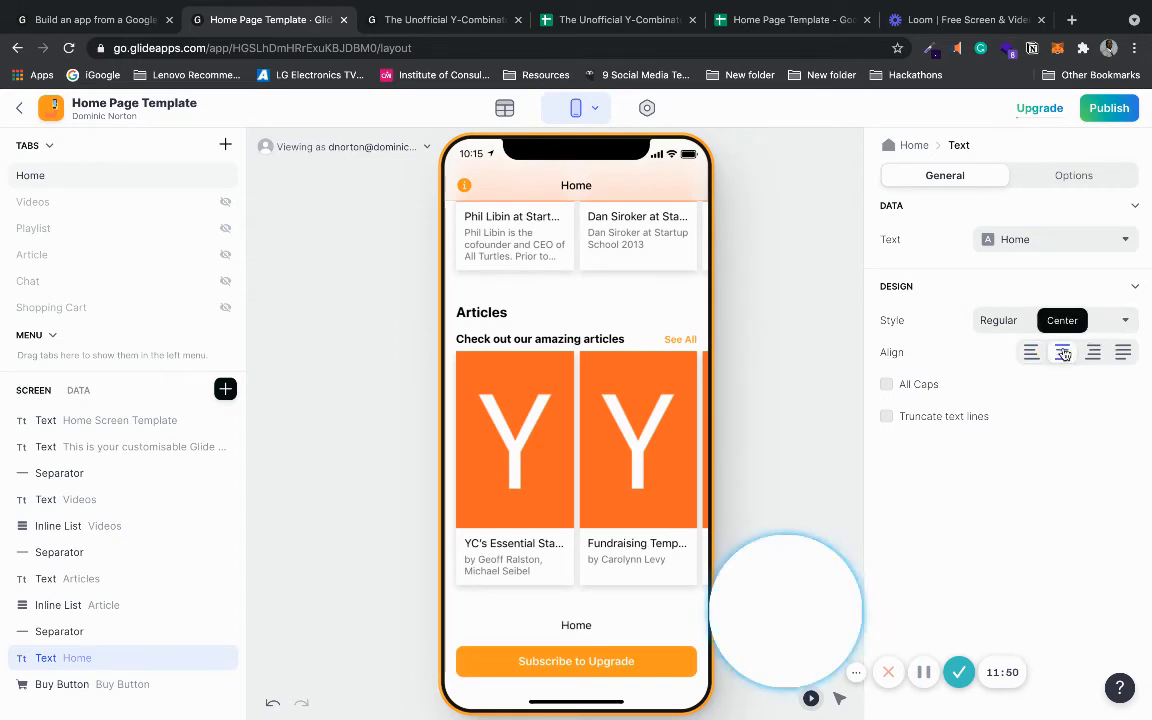
click(1044, 249)
click(1030, 271)
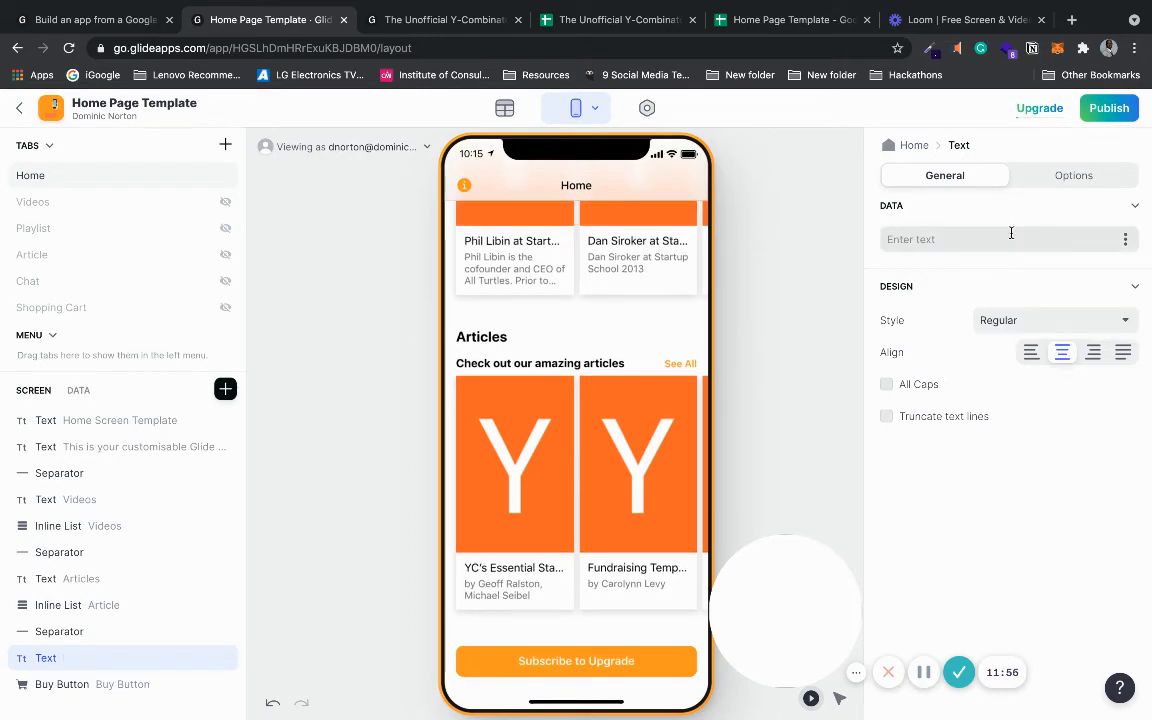
text(Subscribe)
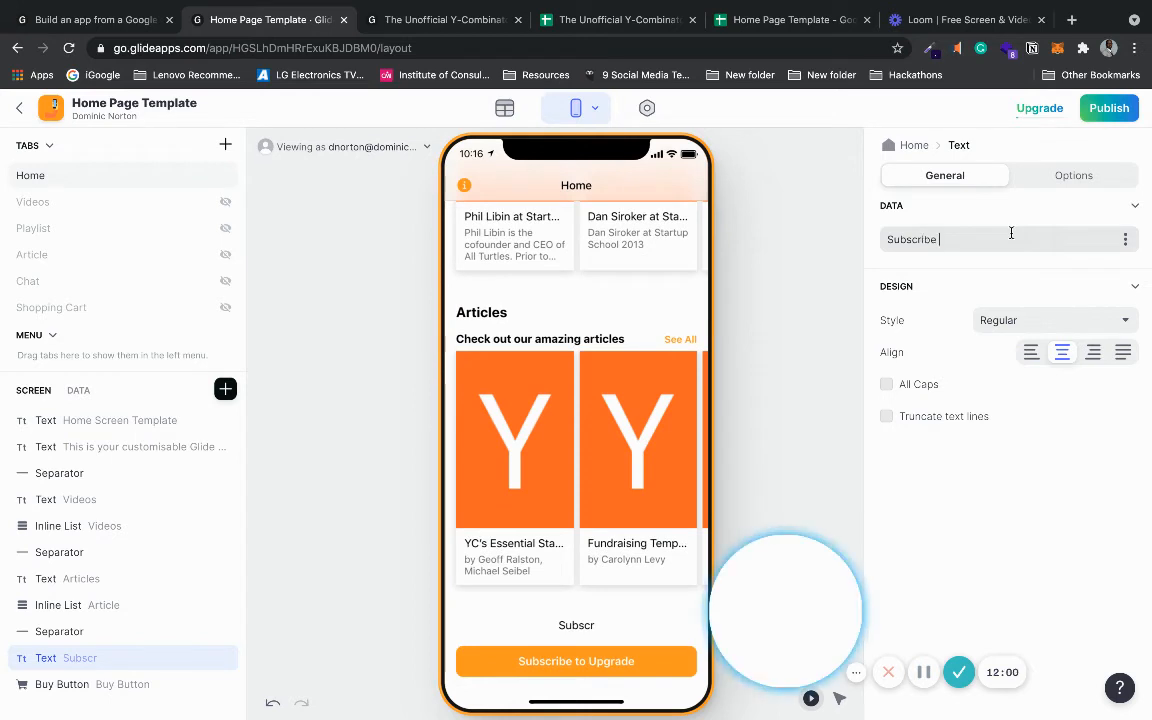
text( below for )
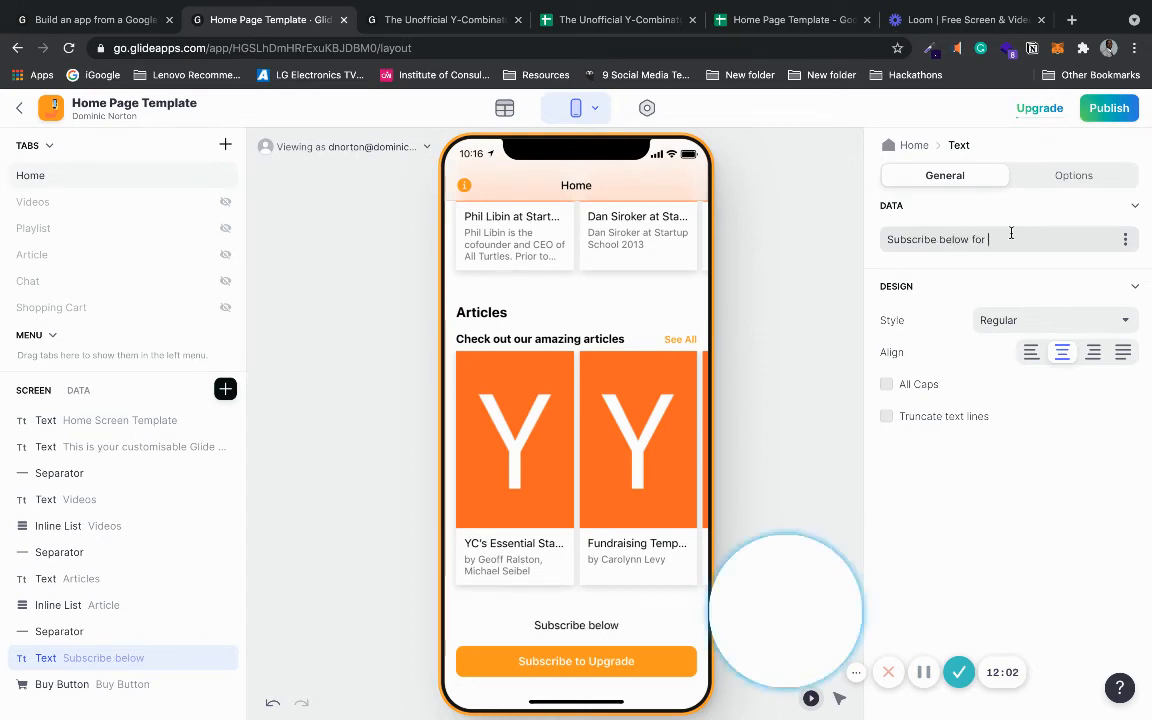
text(more g)
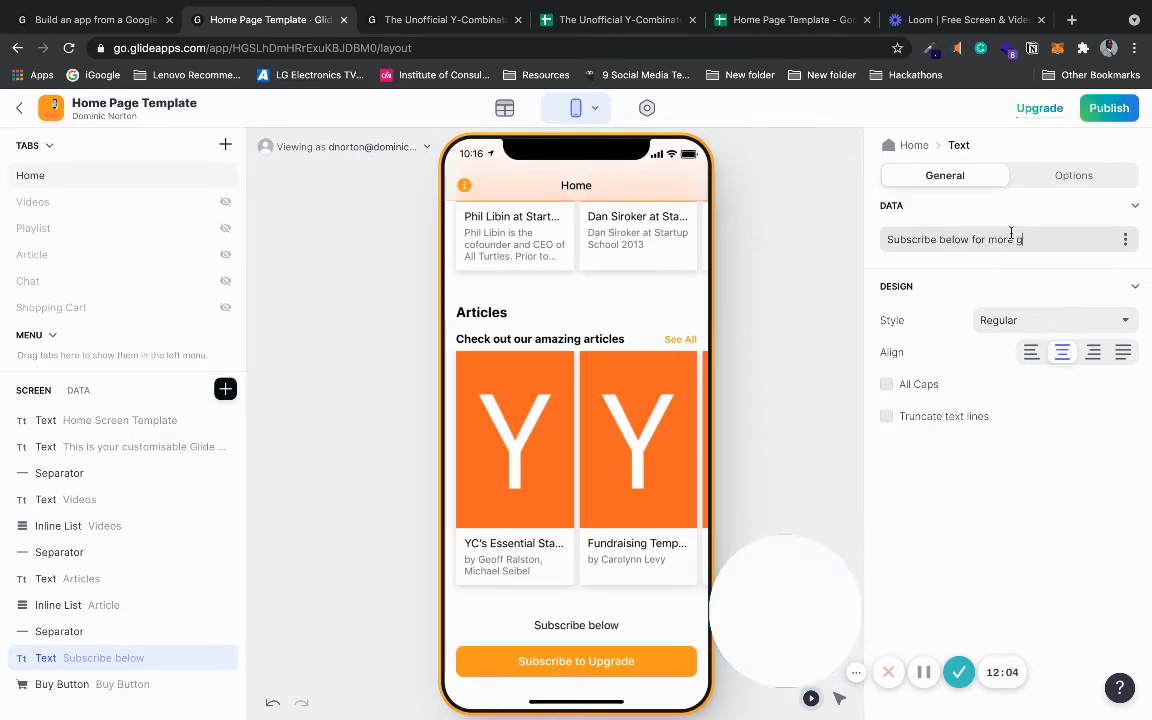
text(reat content)
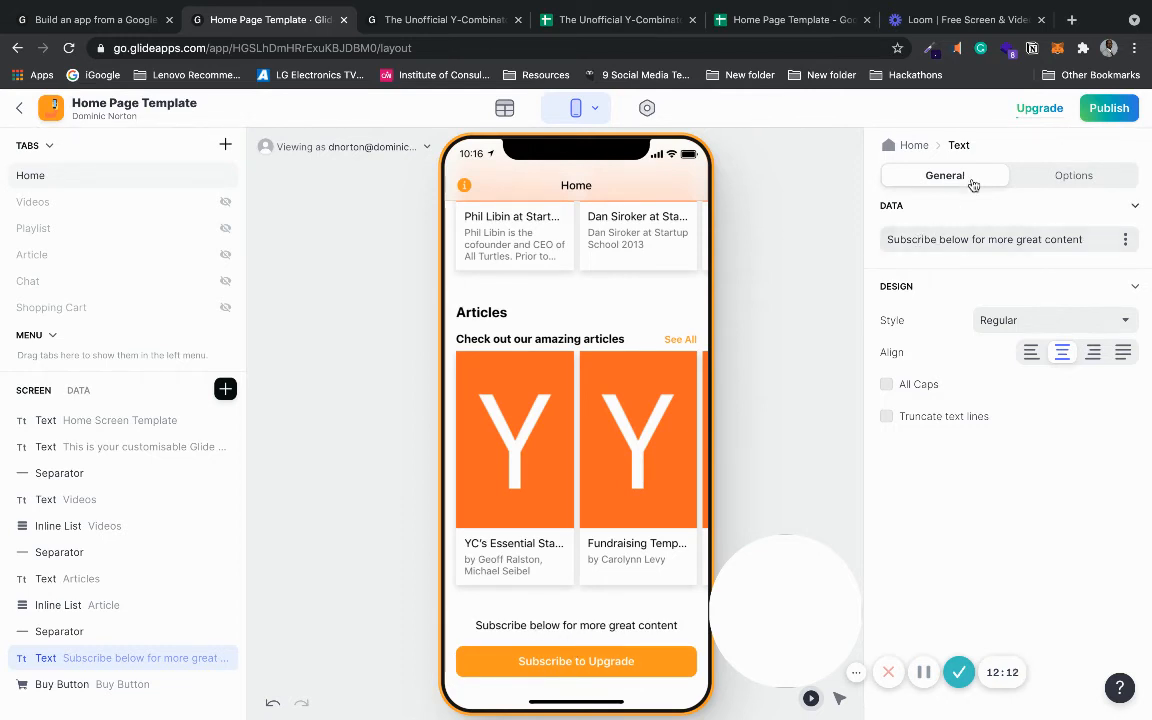
- Replace 'Subscribe' with 'Upgrade' in that text line
double_click(934, 239)
text(Upgra)
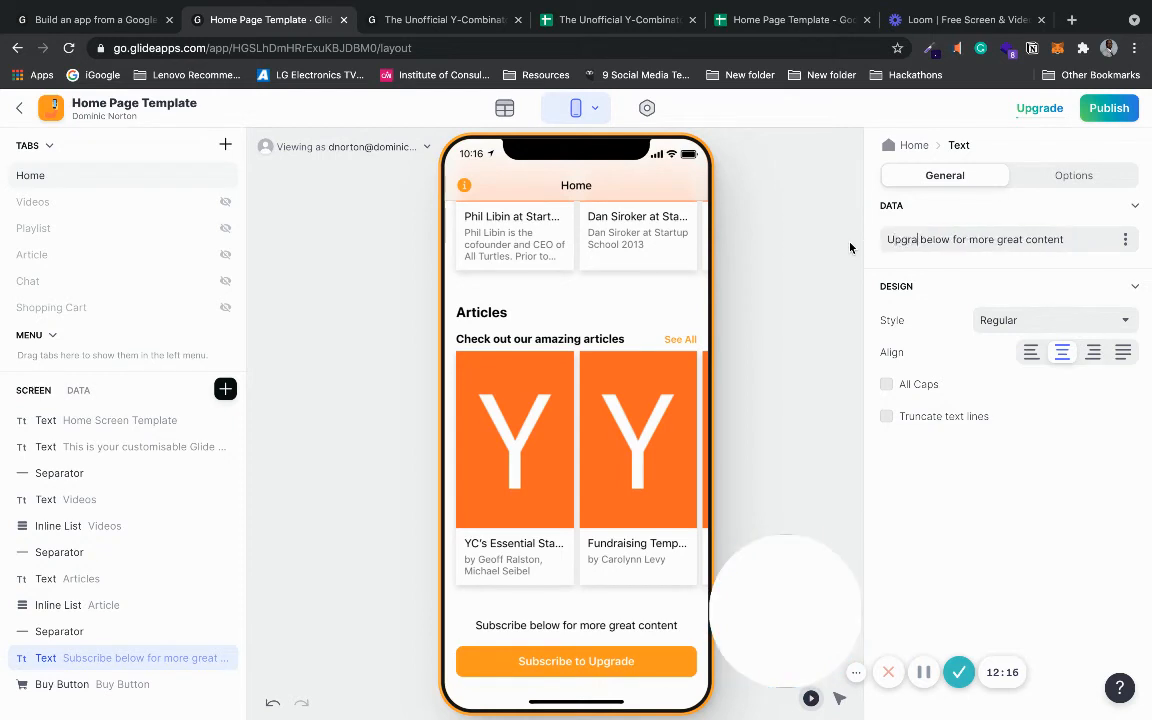
text(de)
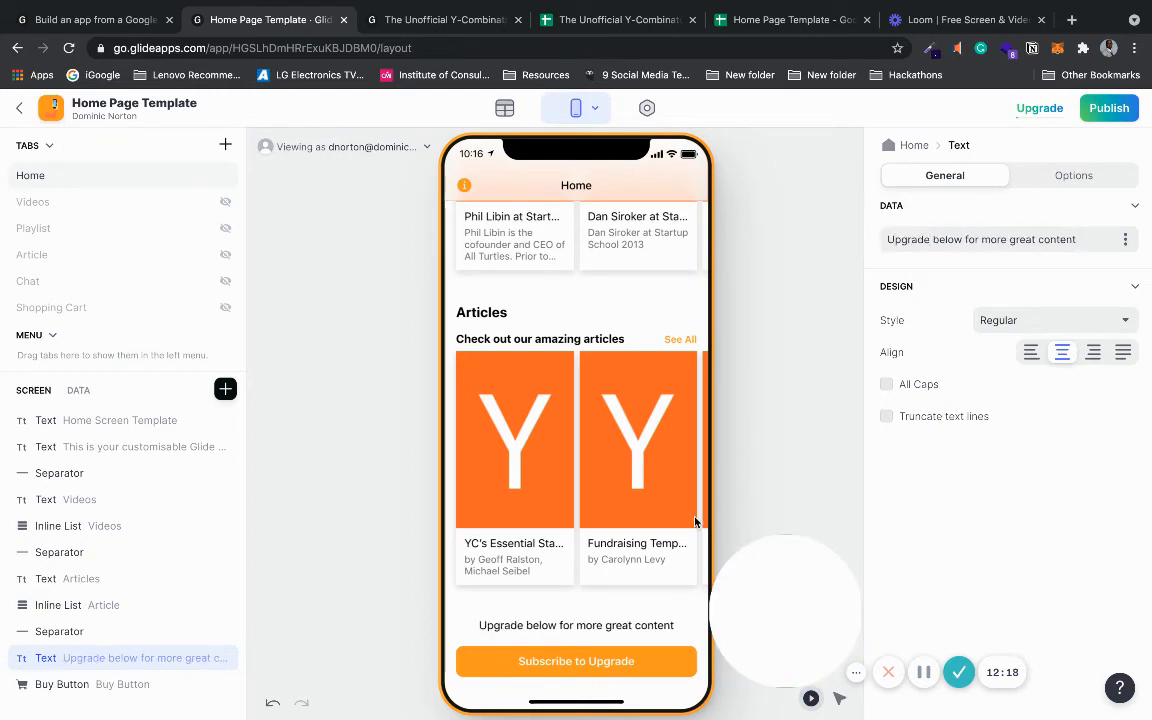
scroll(680, 602, up, 3)
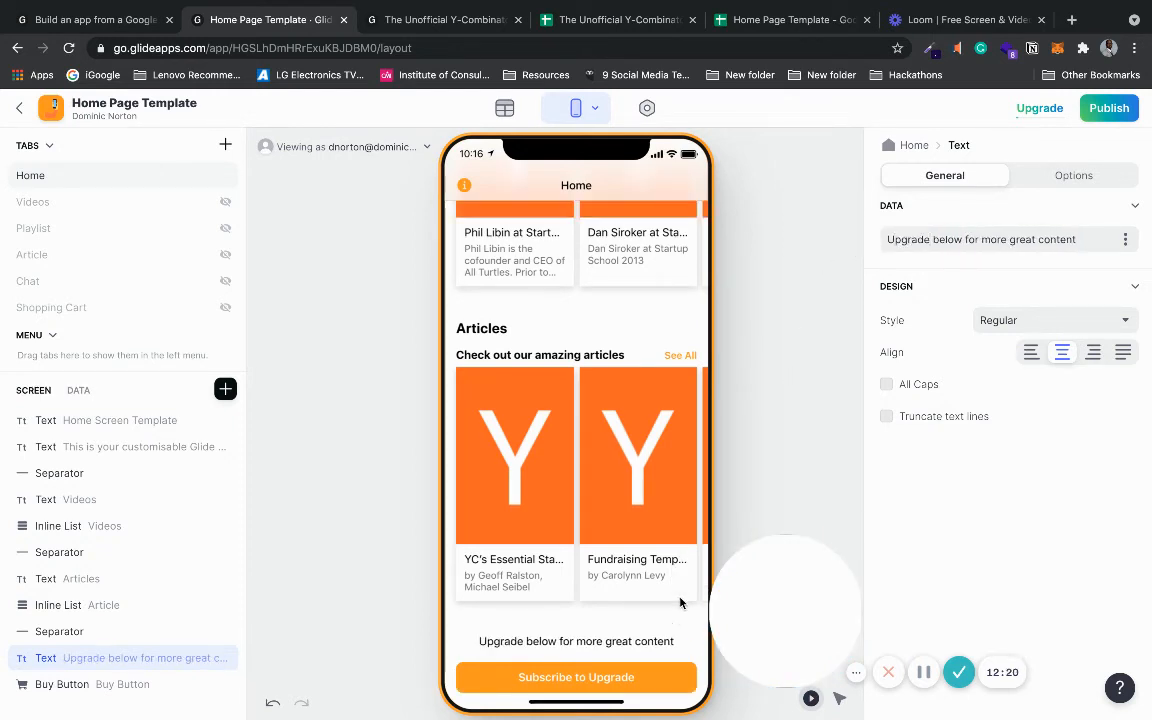
scroll(680, 602, up, 3)
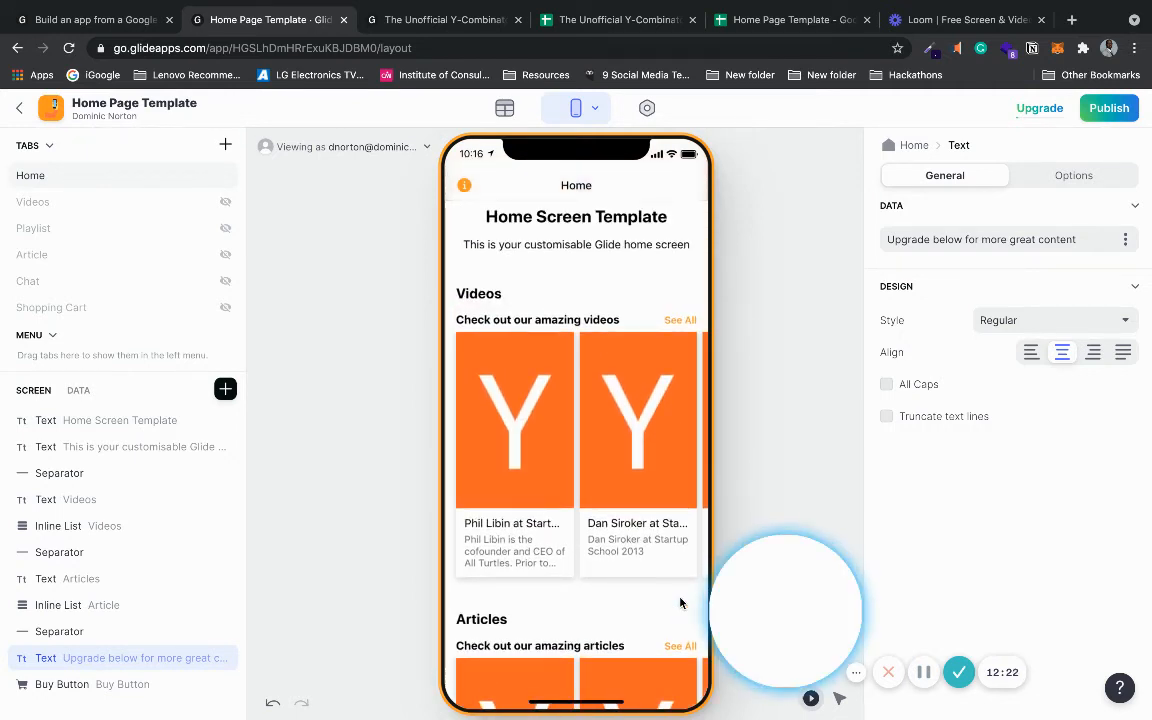
scroll(680, 602, down, 4)
scroll(680, 602, down, 2)
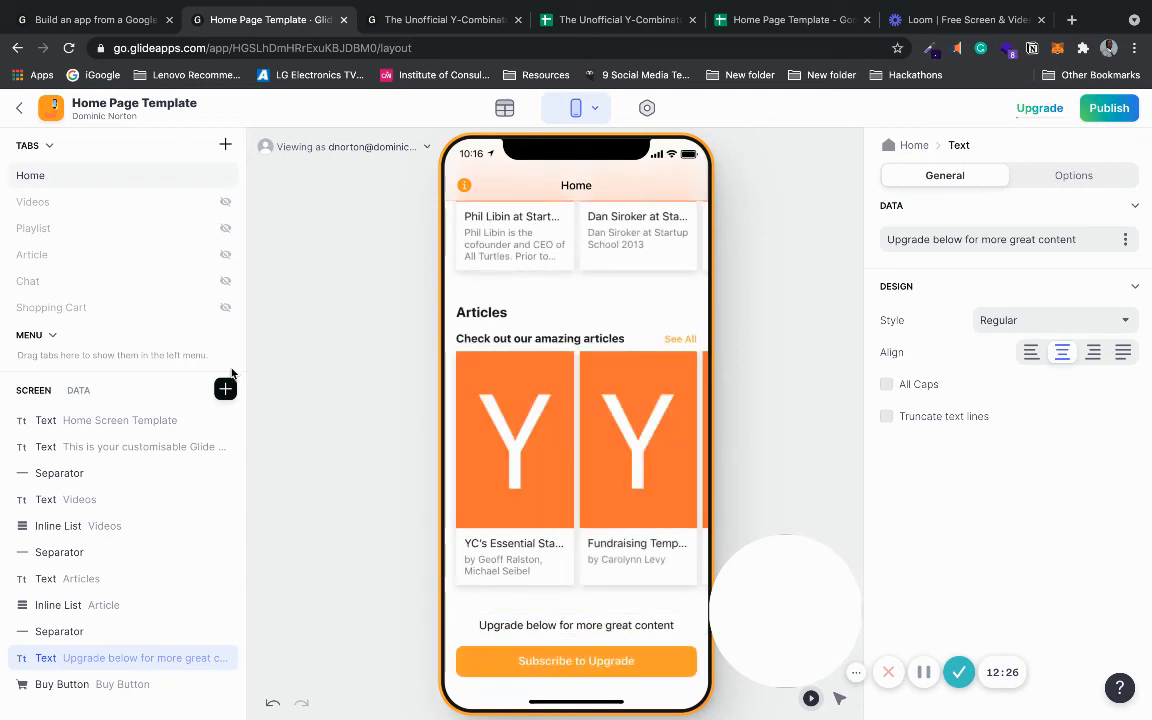
- Add an Image component to the Home screen with a 3:1 image height
click(225, 389)
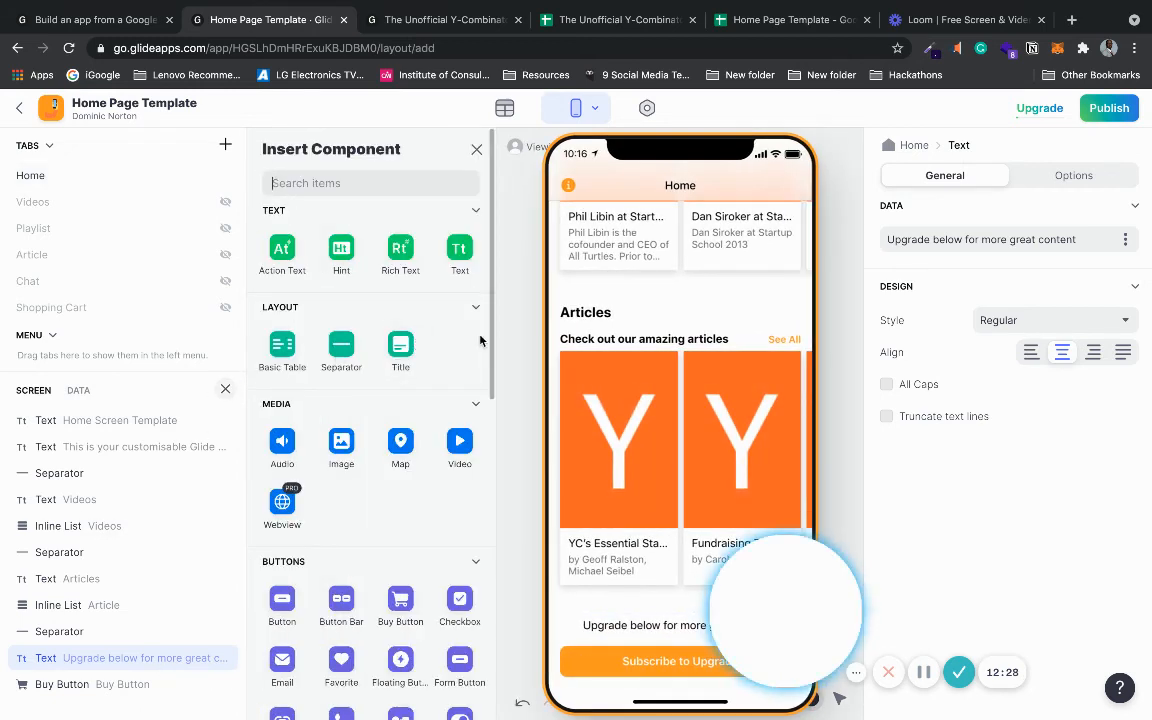
scroll(489, 347, down, 3)
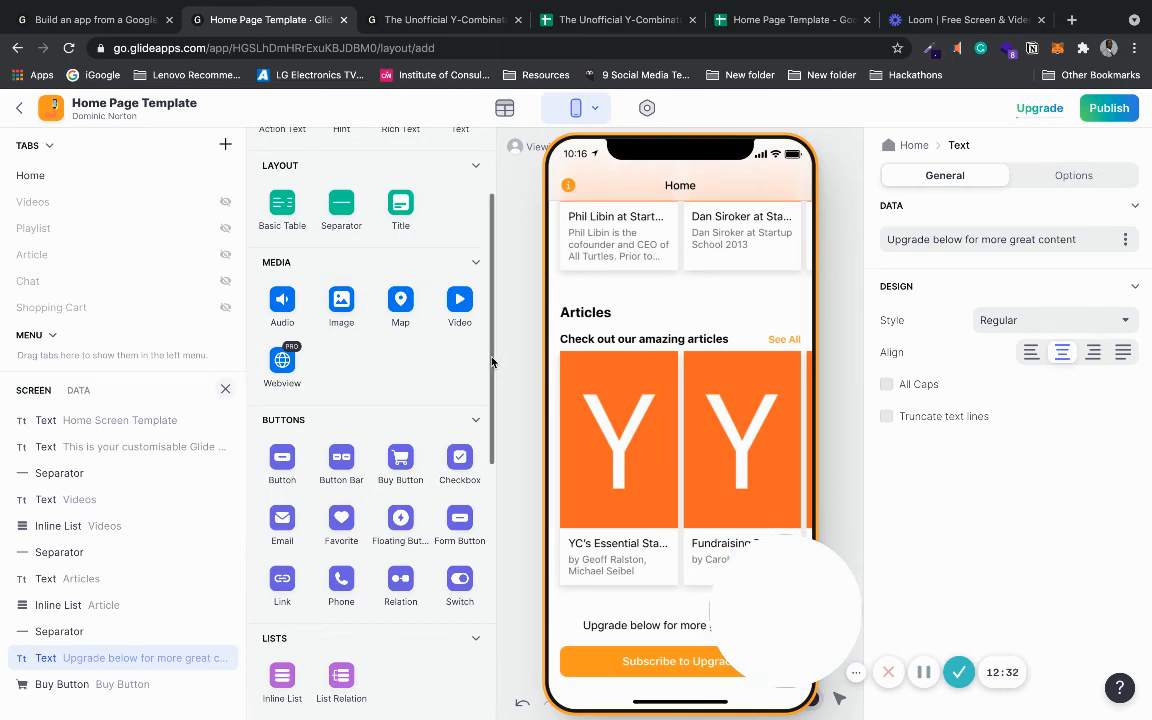
scroll(489, 467, down, 5)
drag(490, 467, 495, 566)
scroll(446, 344, up, 10)
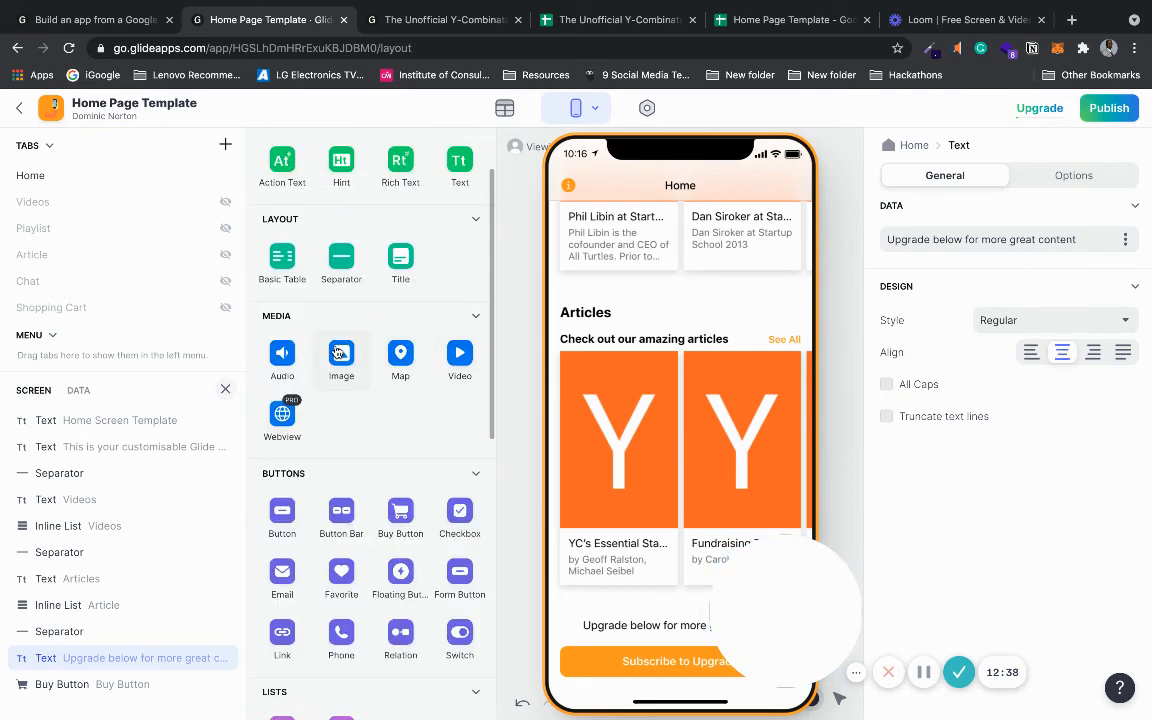
click(341, 355)
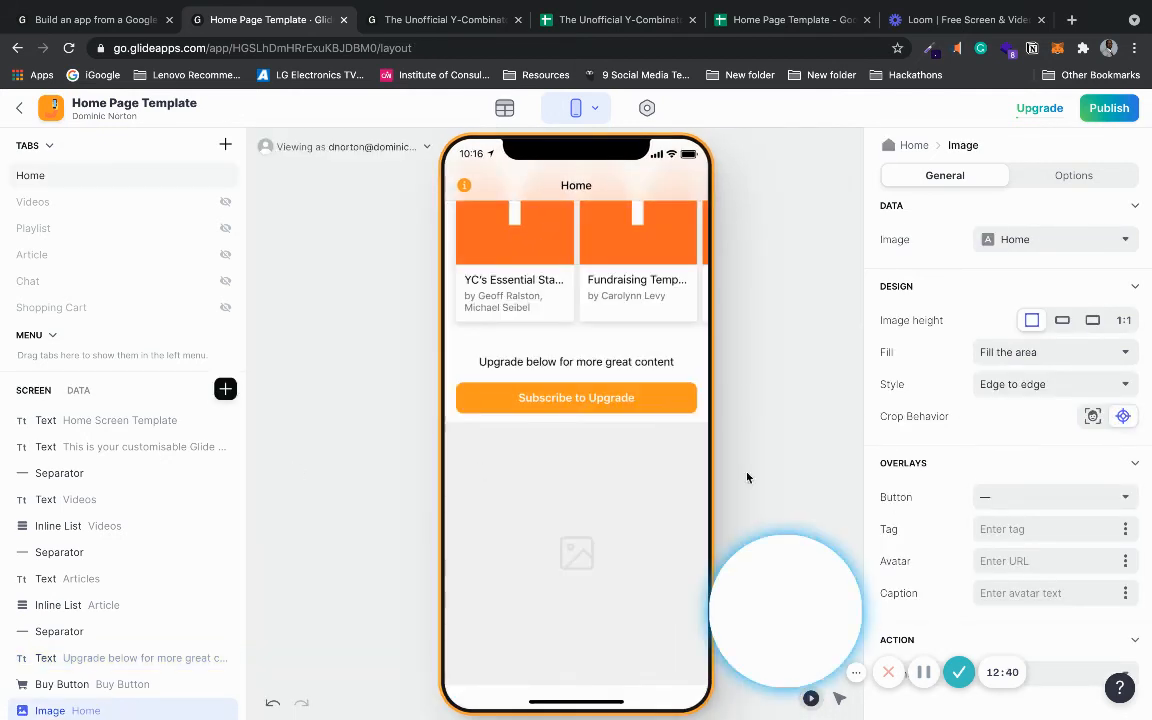
click(1061, 322)
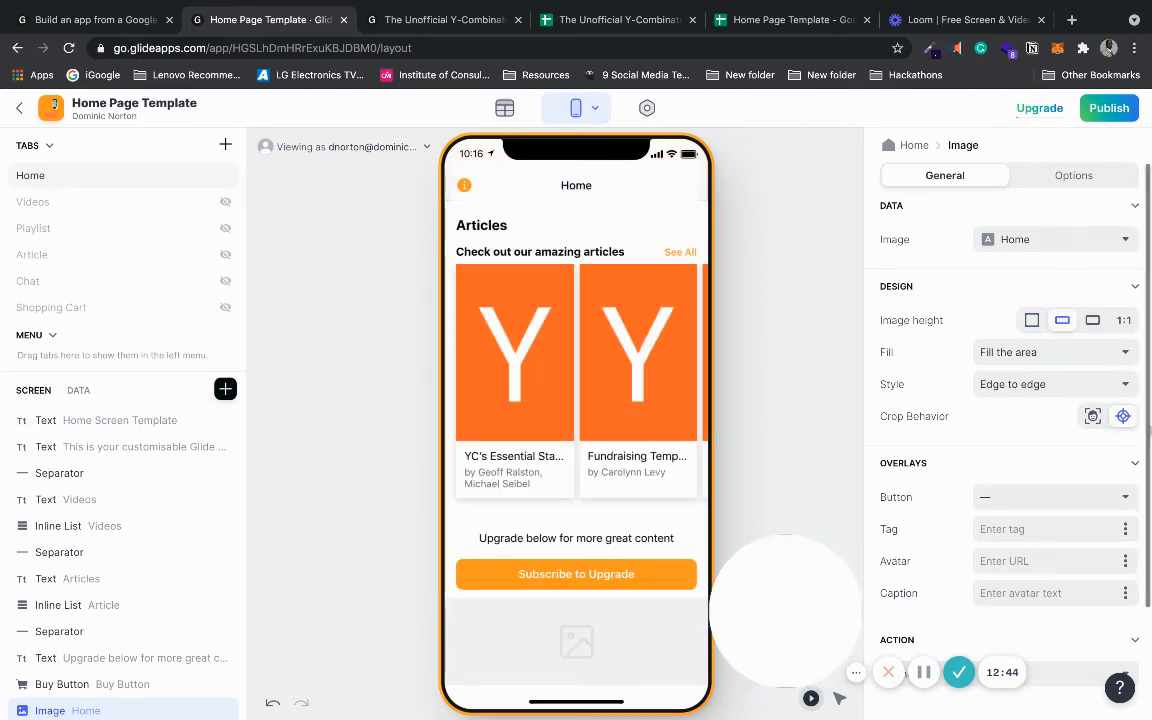
drag(1147, 420, 1150, 390)
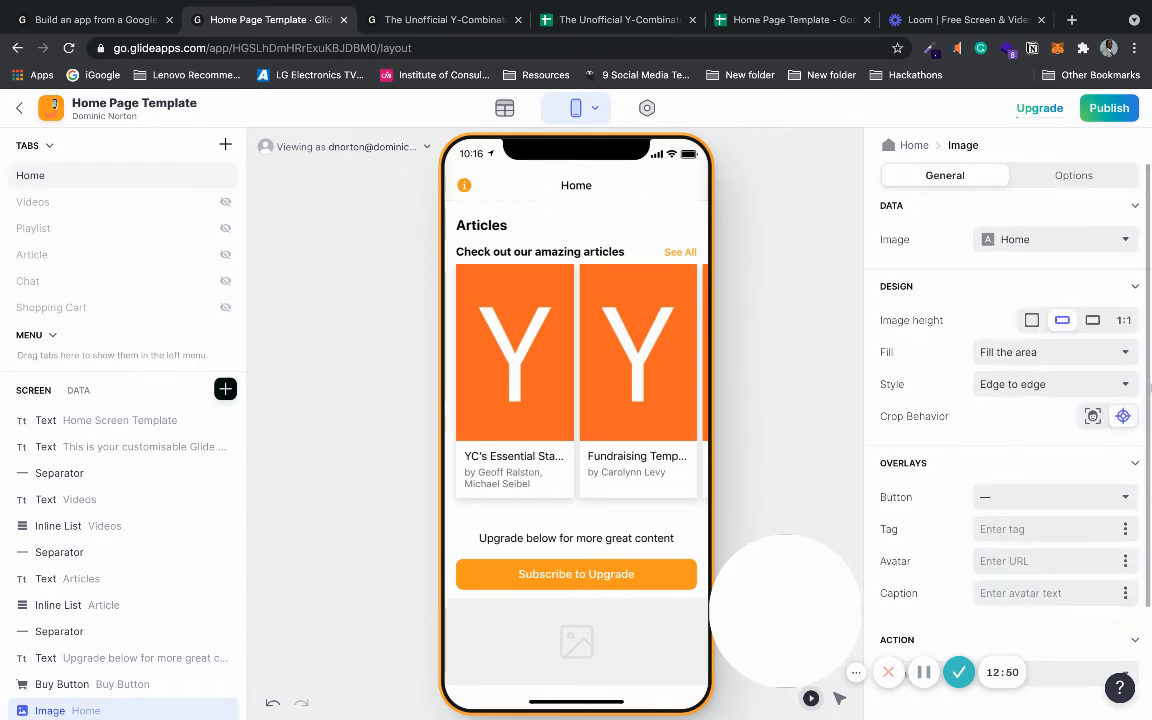
- Change the image source to From URL
click(1070, 240)
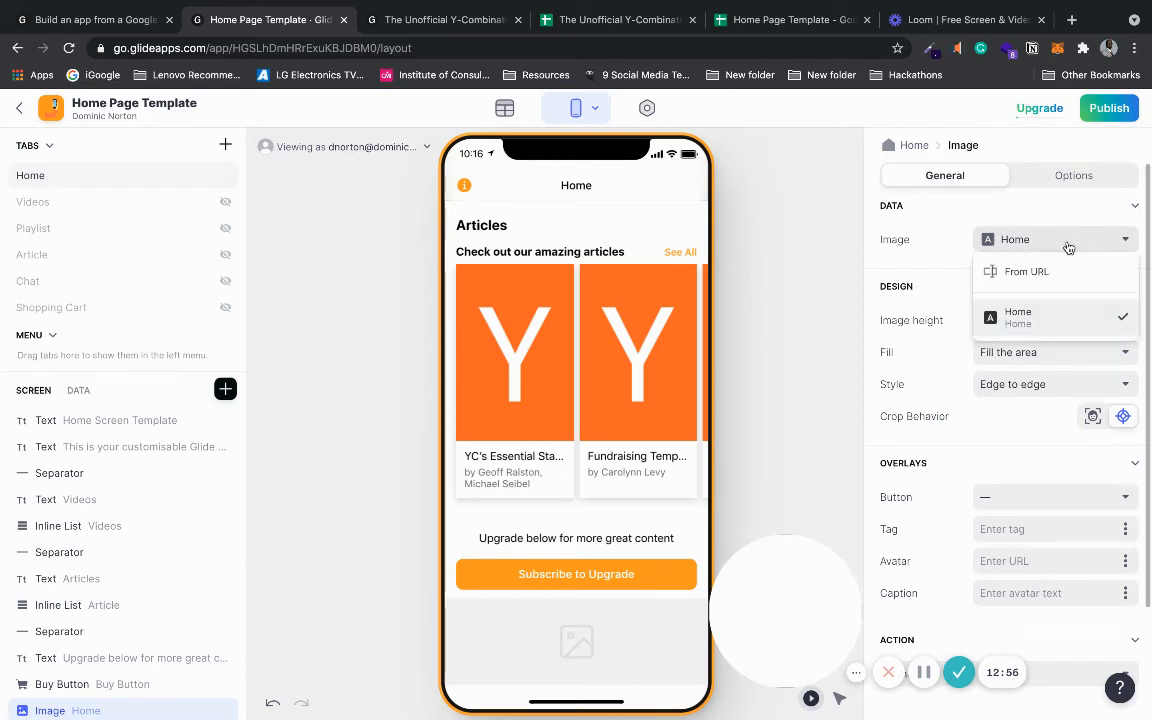
click(1049, 270)
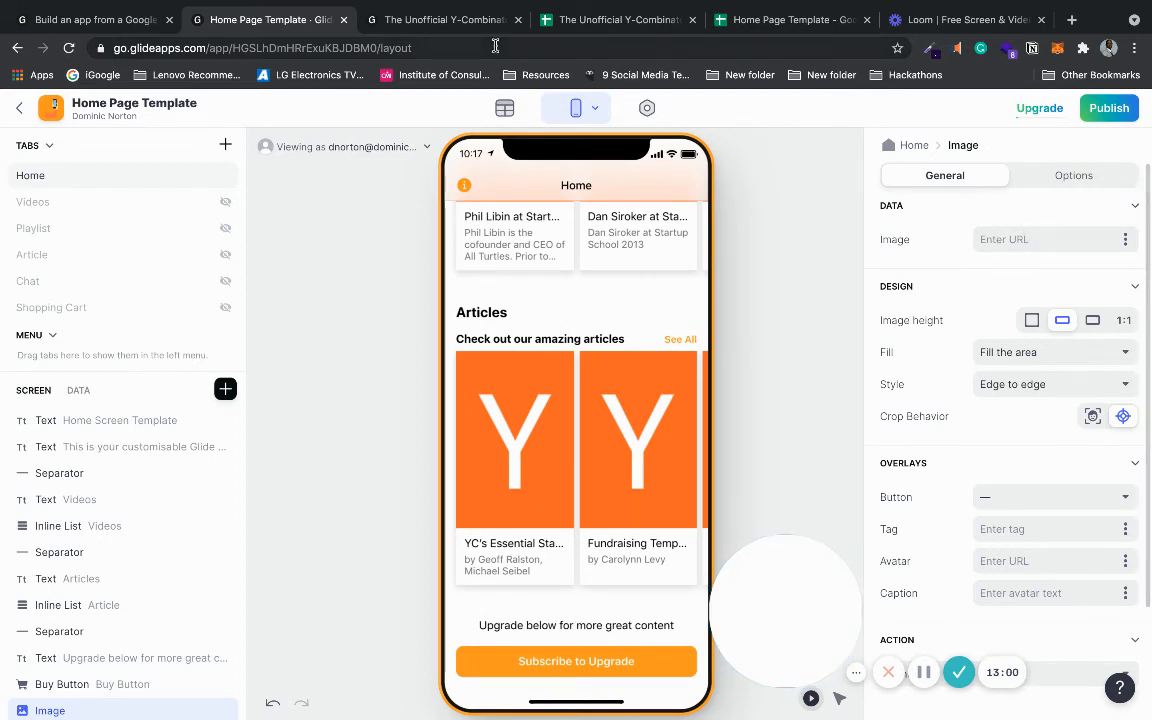
click(600, 20)
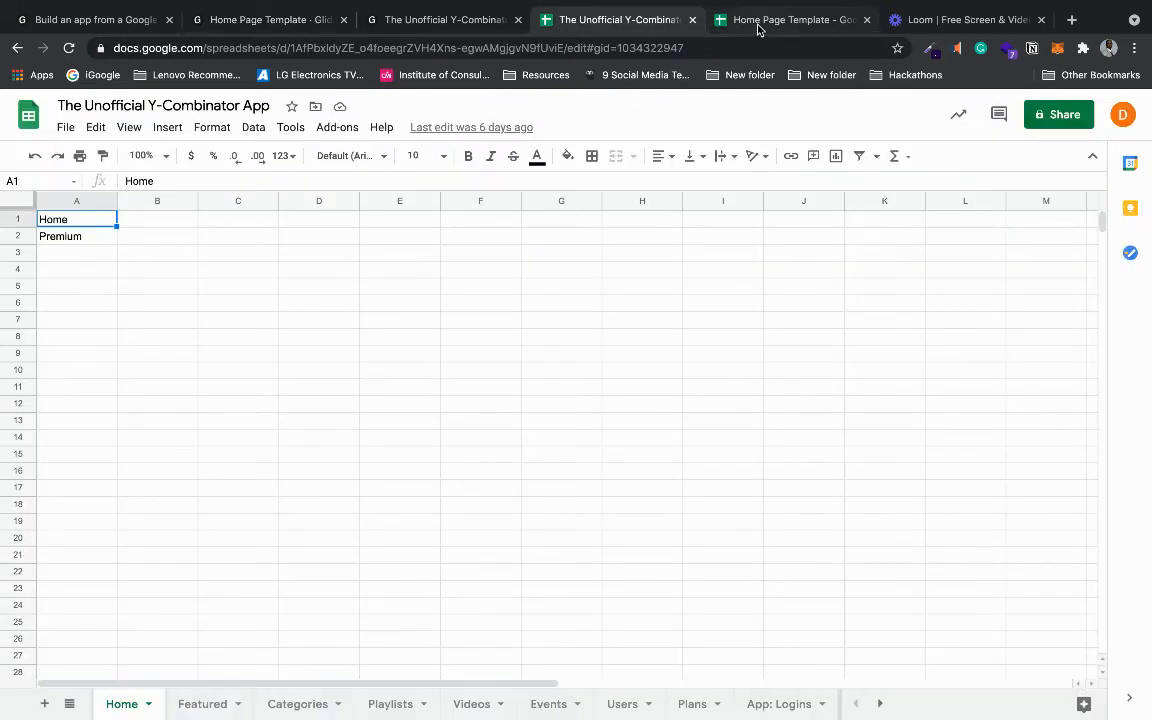
- Find the image link in cell C2 of the Home Page Template's Videos sheet, then return to Glide
click(758, 22)
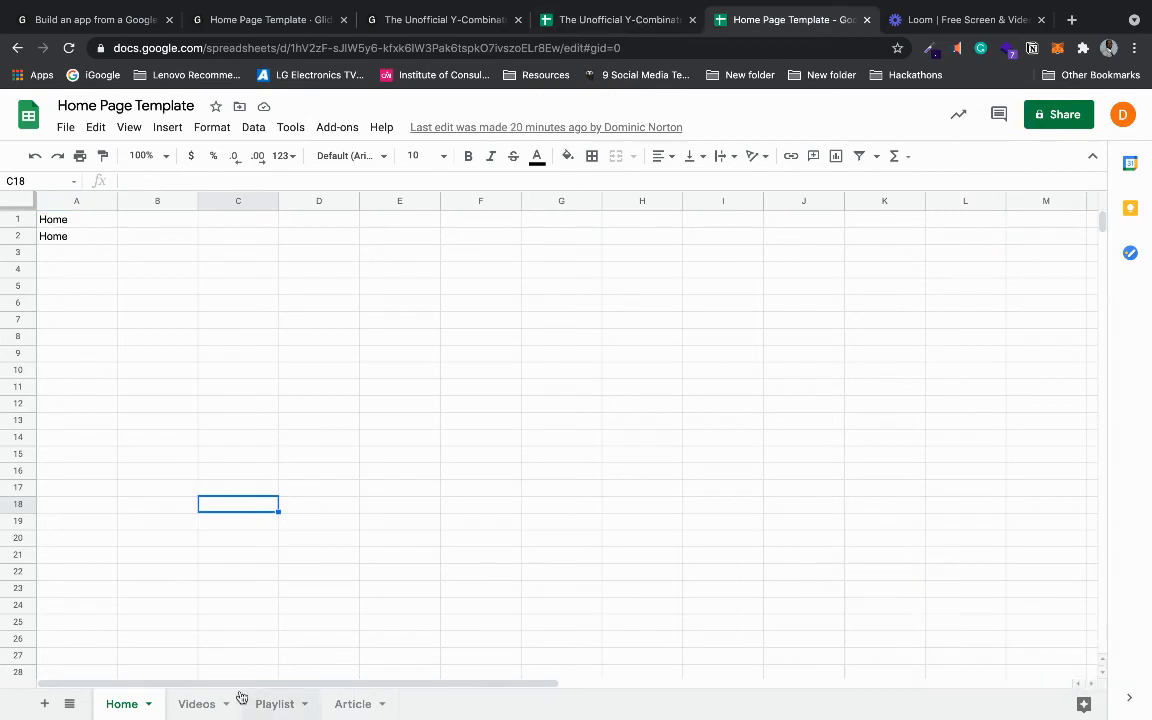
click(267, 704)
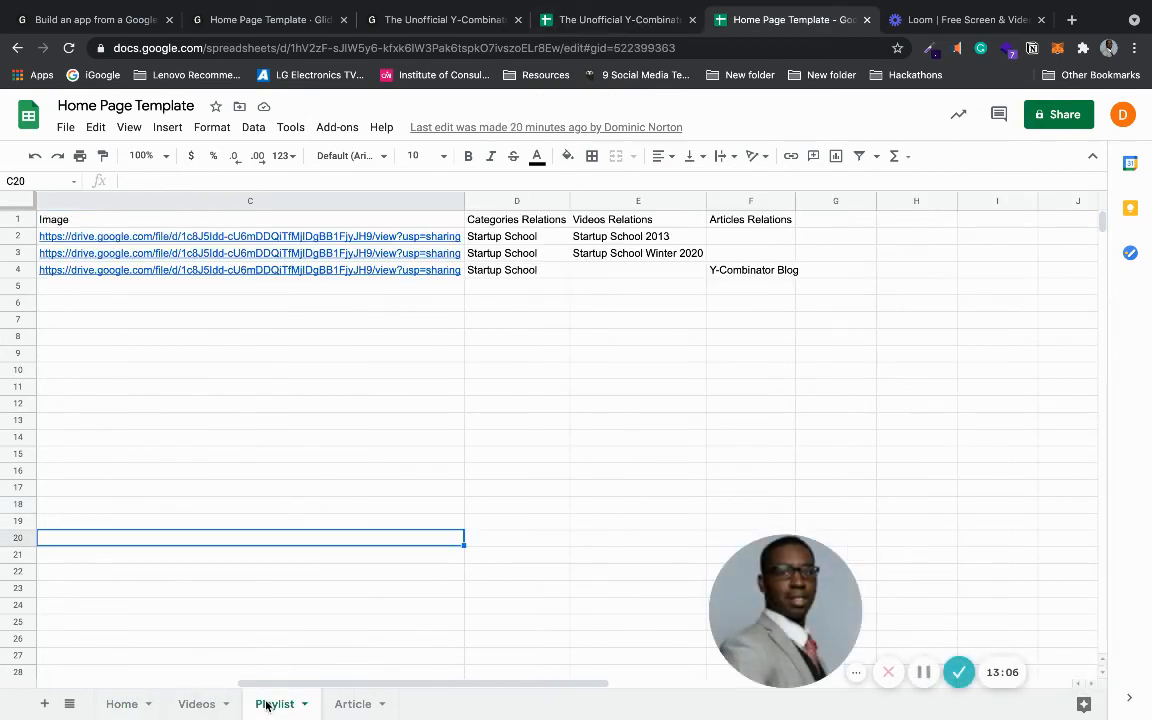
click(350, 240)
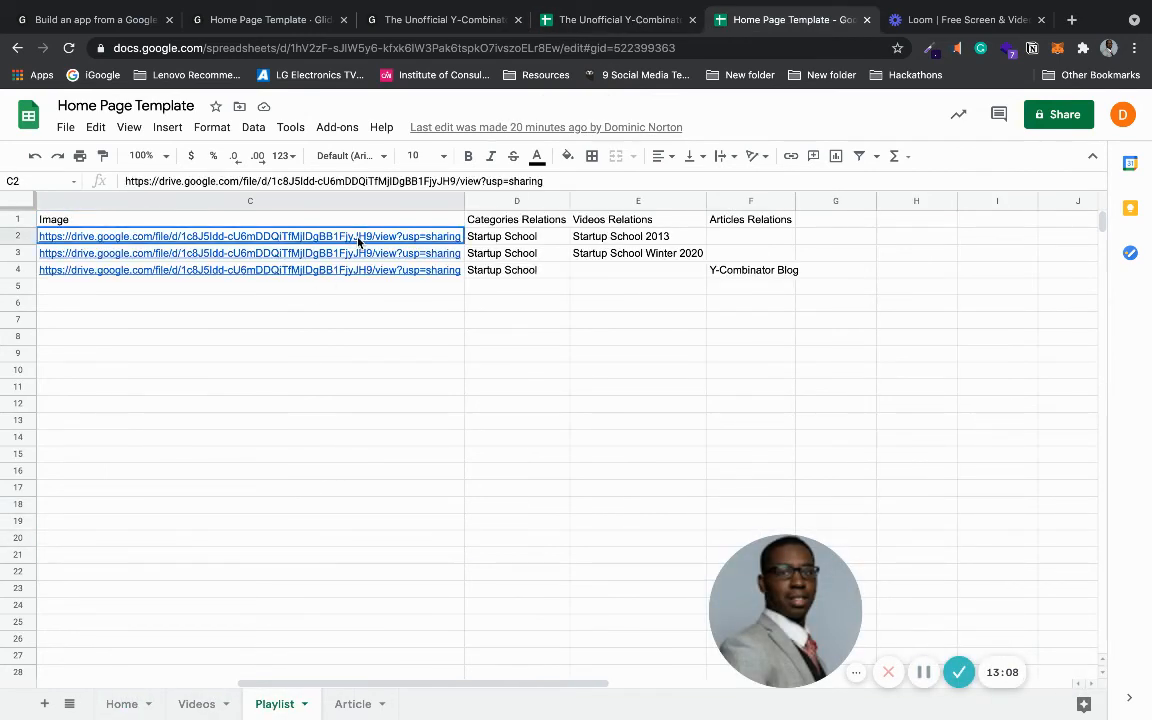
click(197, 704)
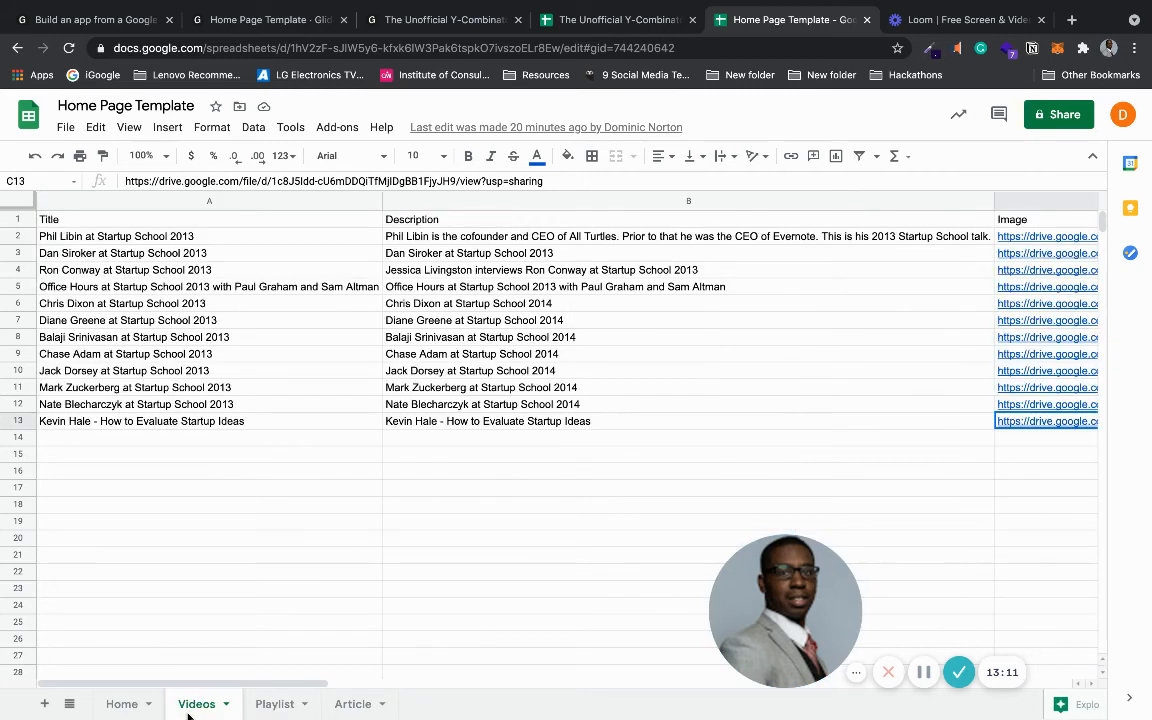
click(1055, 238)
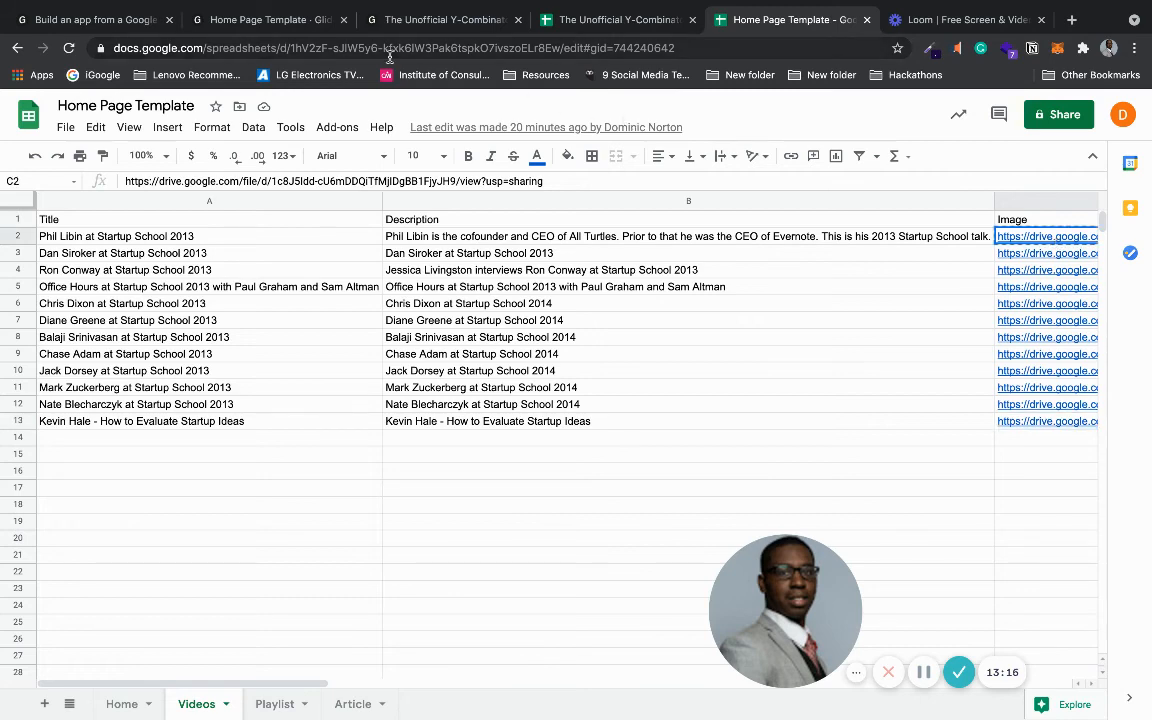
click(267, 22)
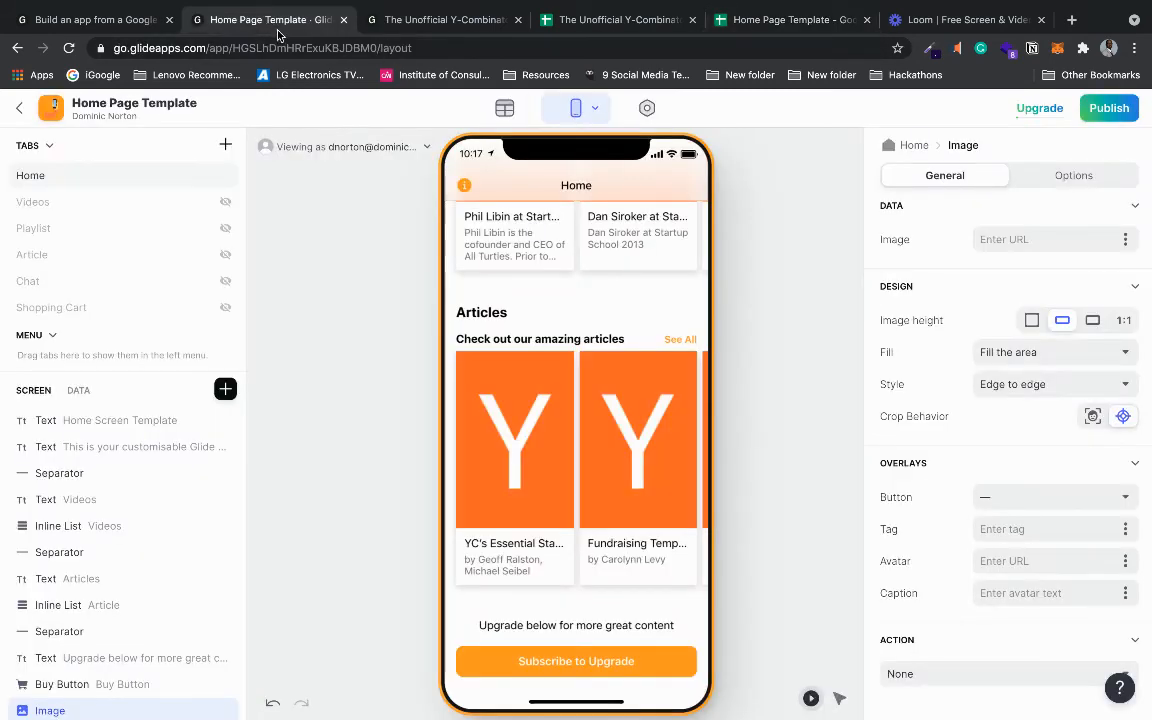
- Paste the Google Drive link into the bottom image's URL so it shows the orange Y Combinator logo
click(1054, 237)
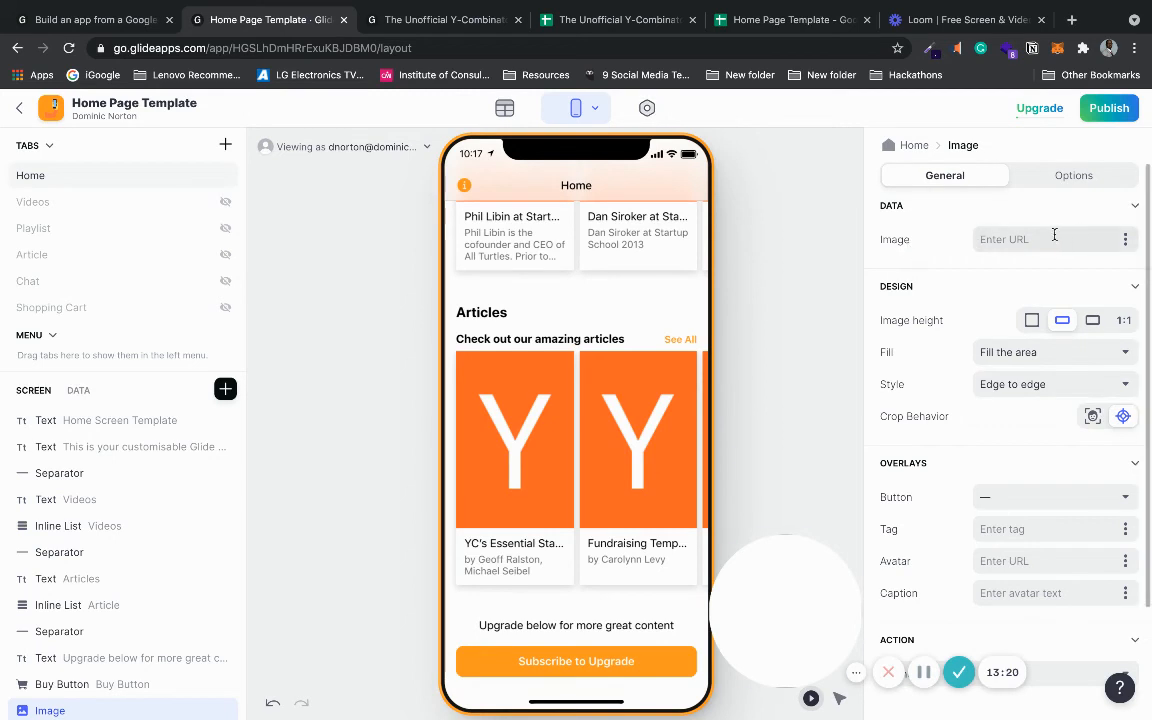
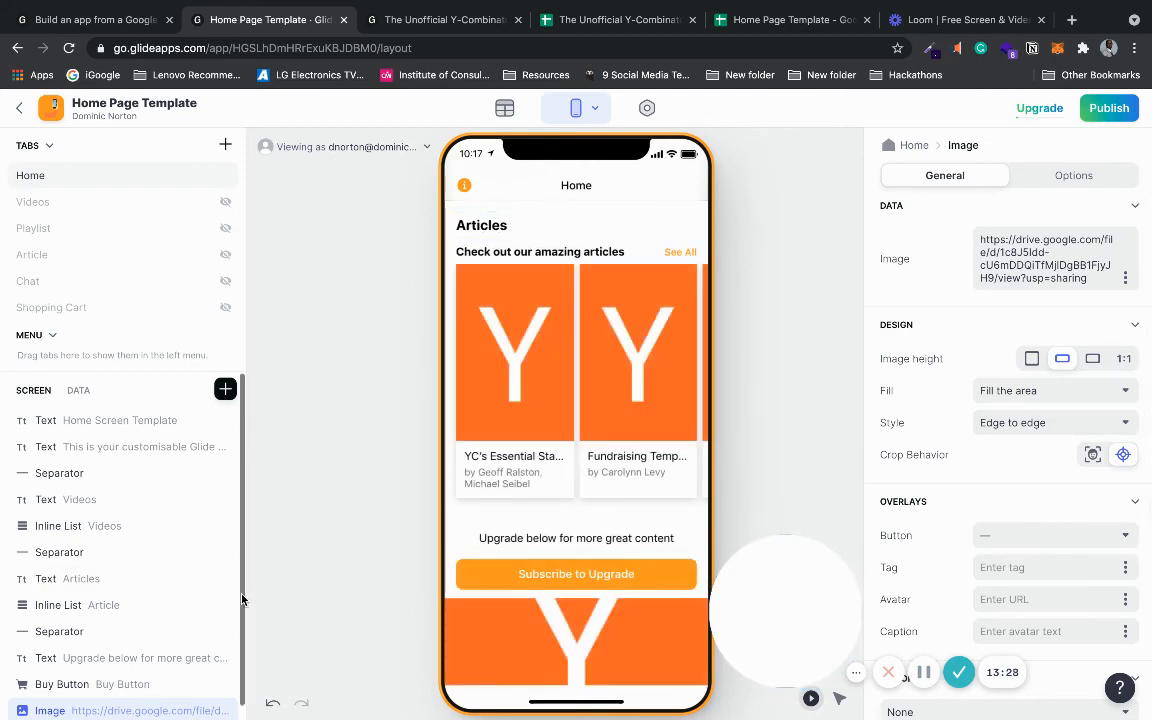
scroll(114, 625, down, 1)
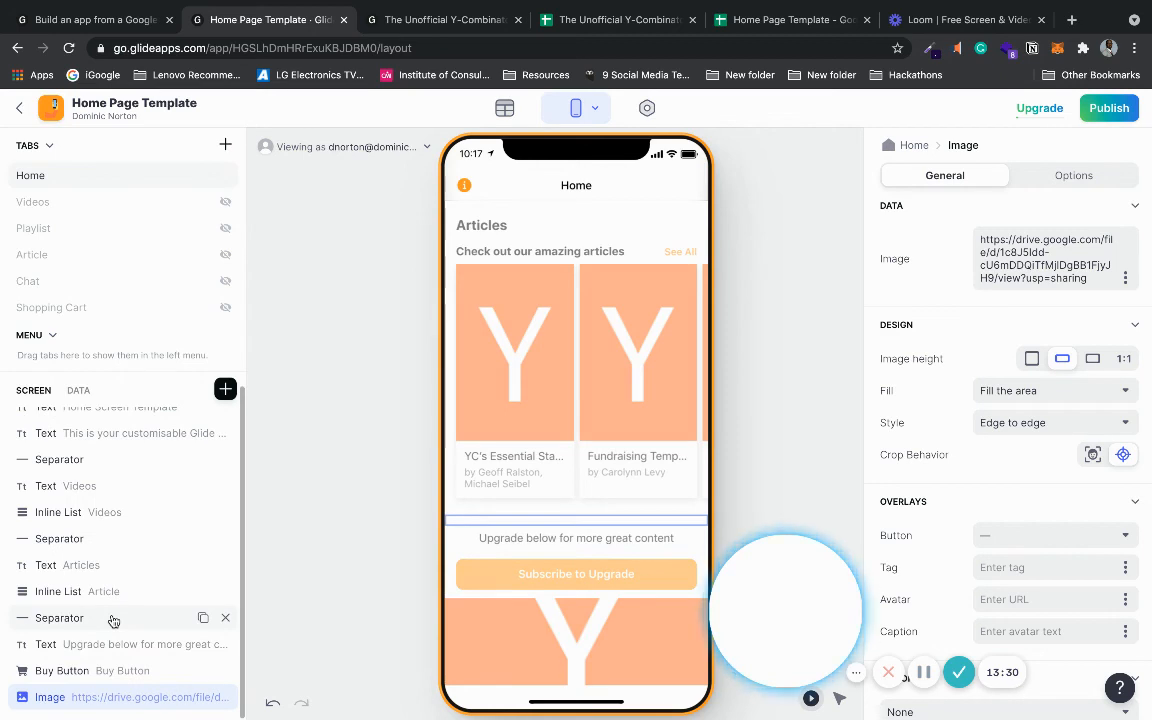
- Duplicate the Articles separator twice, placing copies below the buy button and below the image
click(112, 619)
click(202, 618)
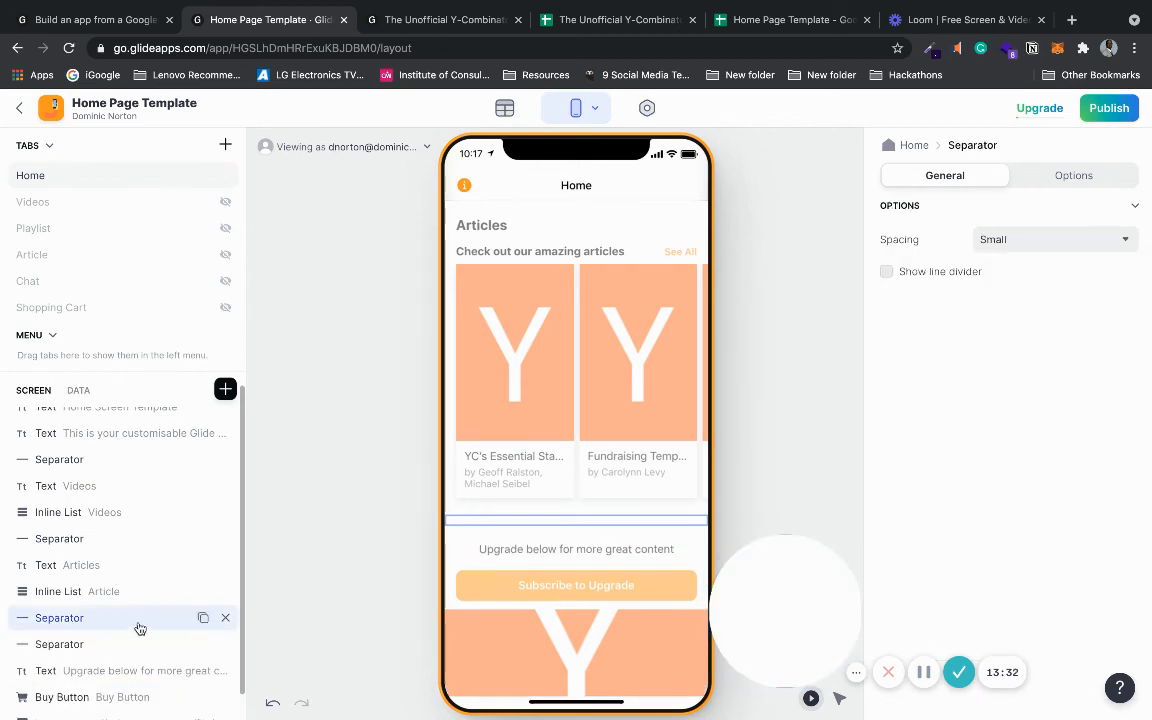
drag(139, 625, 134, 681)
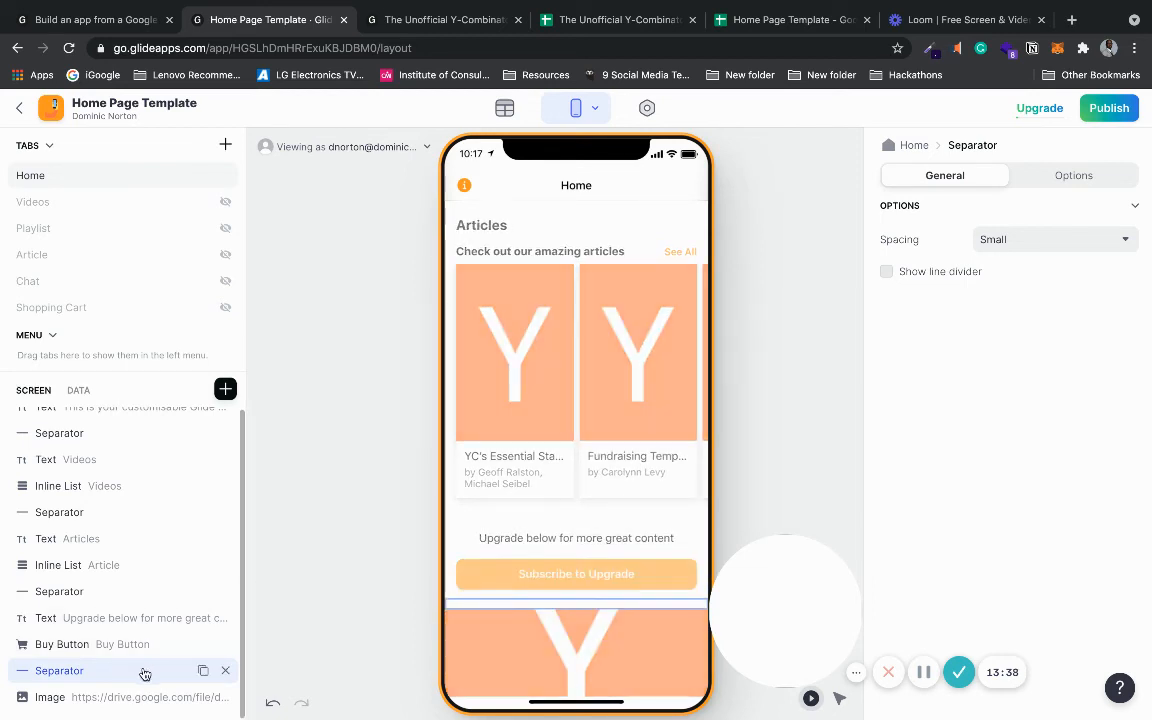
click(203, 670)
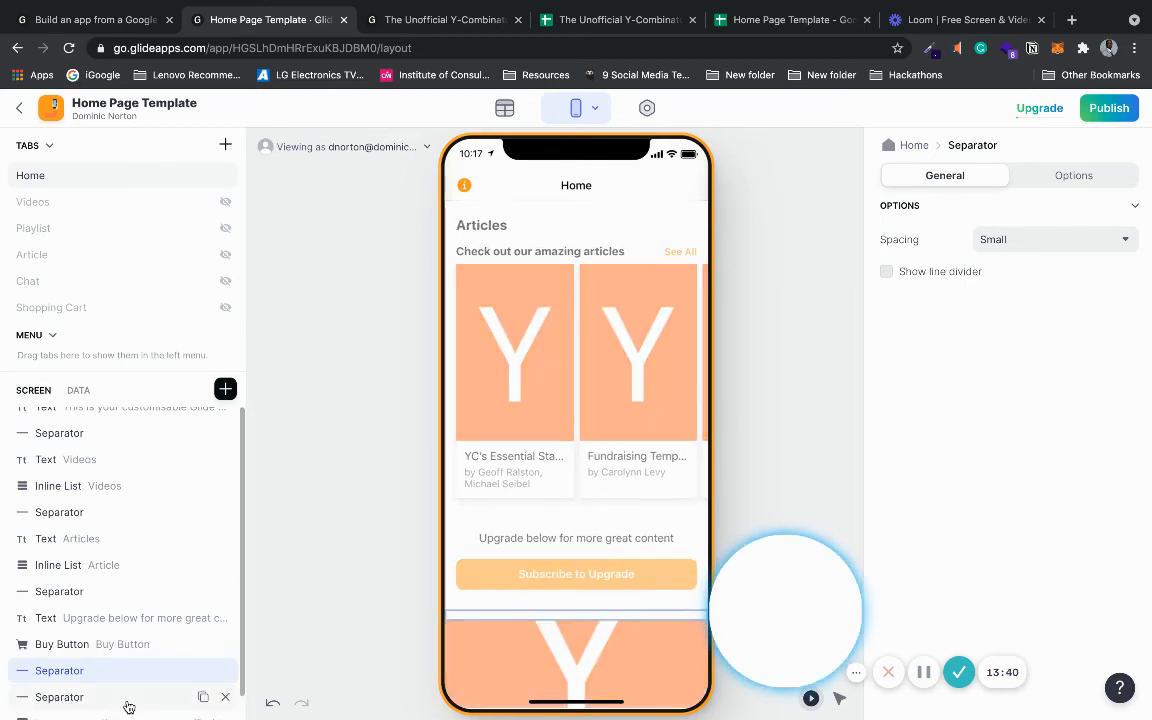
drag(132, 694, 124, 696)
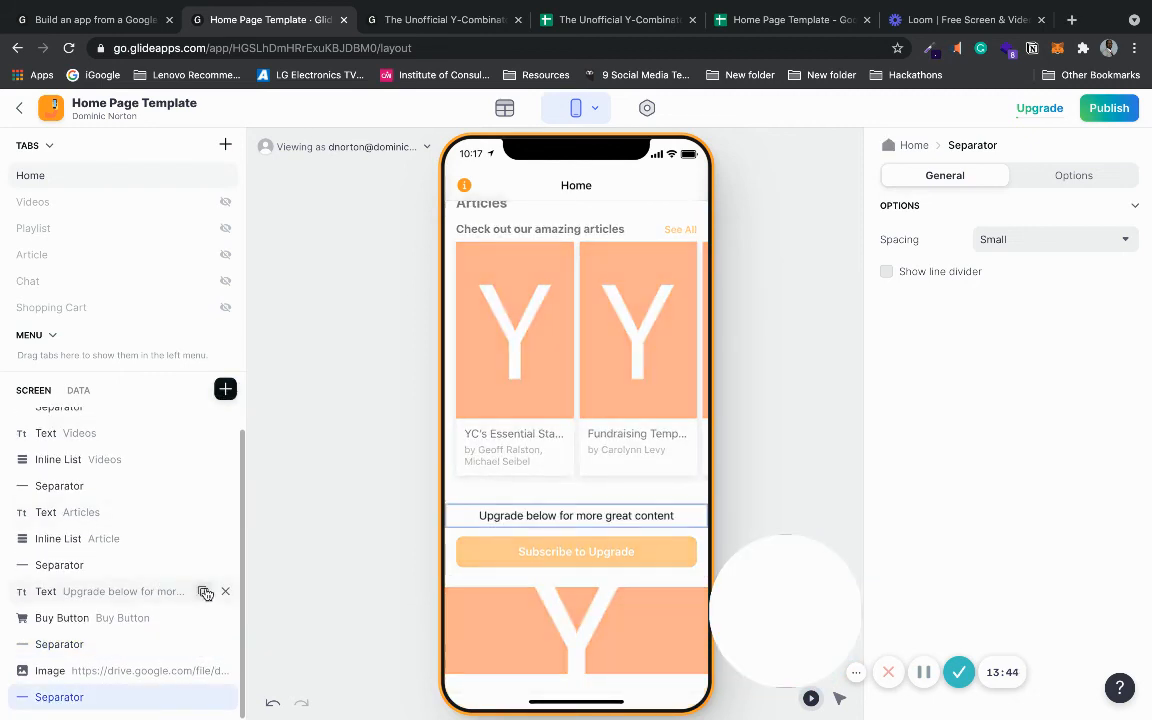
- Copy the Upgrade text line to the bottom, change it to 'Made with by Mr. Hackathon', and open a new browser tab
click(203, 591)
drag(150, 625, 137, 710)
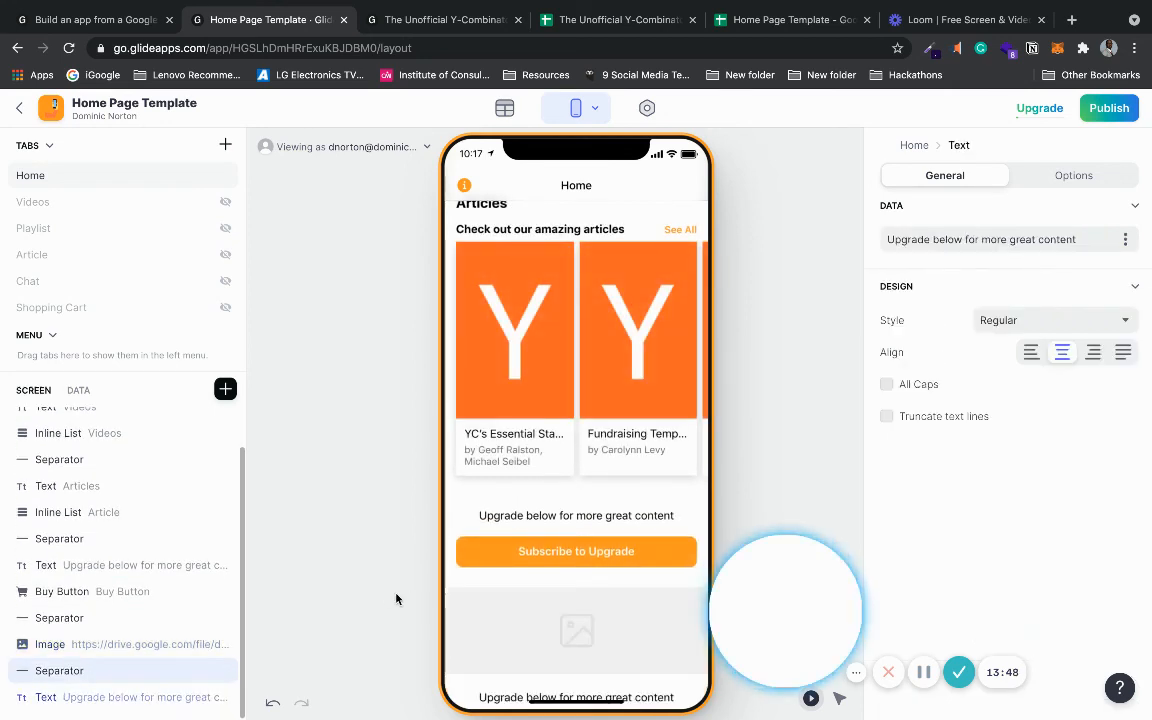
triple_click(990, 239)
text(Made with)
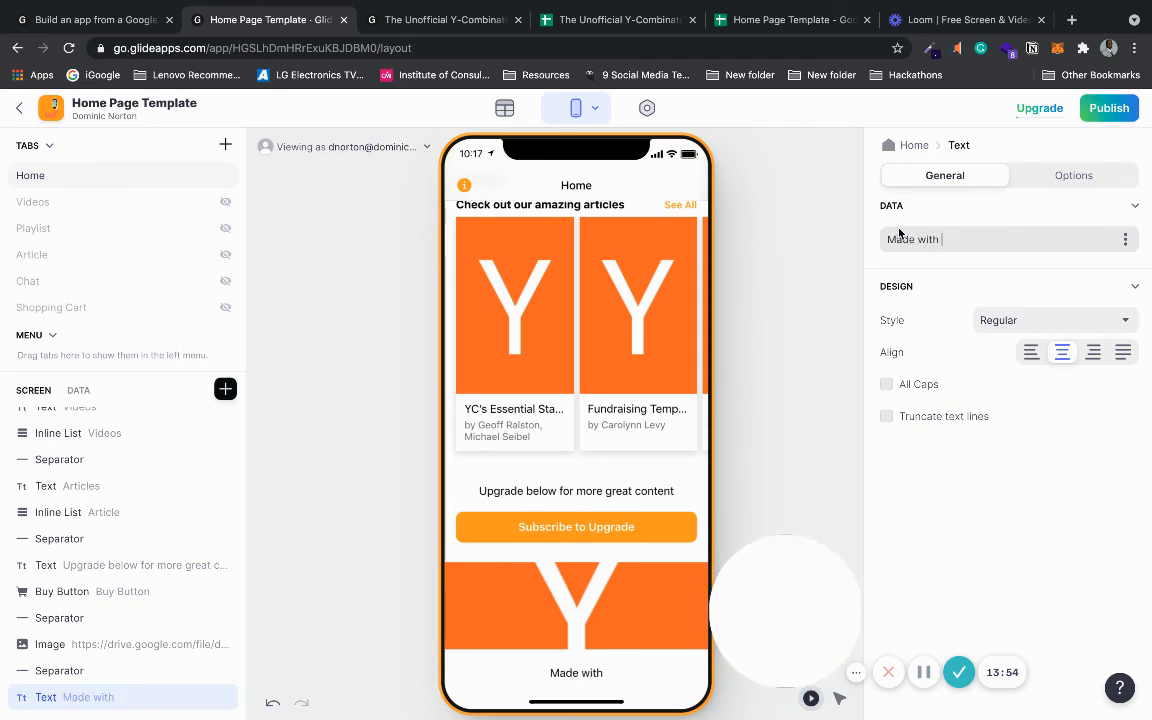
text( by Mr. Hackathon)
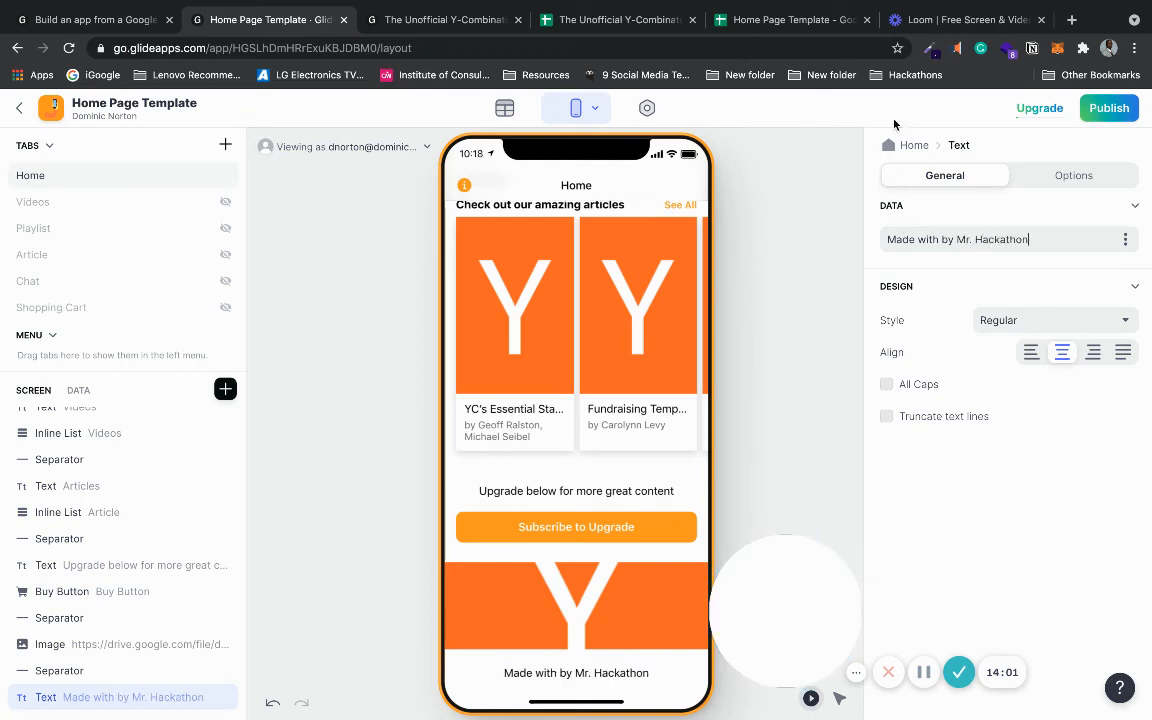
click(1071, 20)
- Search 'fist' from getemoji.com to reach Emojipedia's fist emojis, then return to the Glide editor tab
text(em)
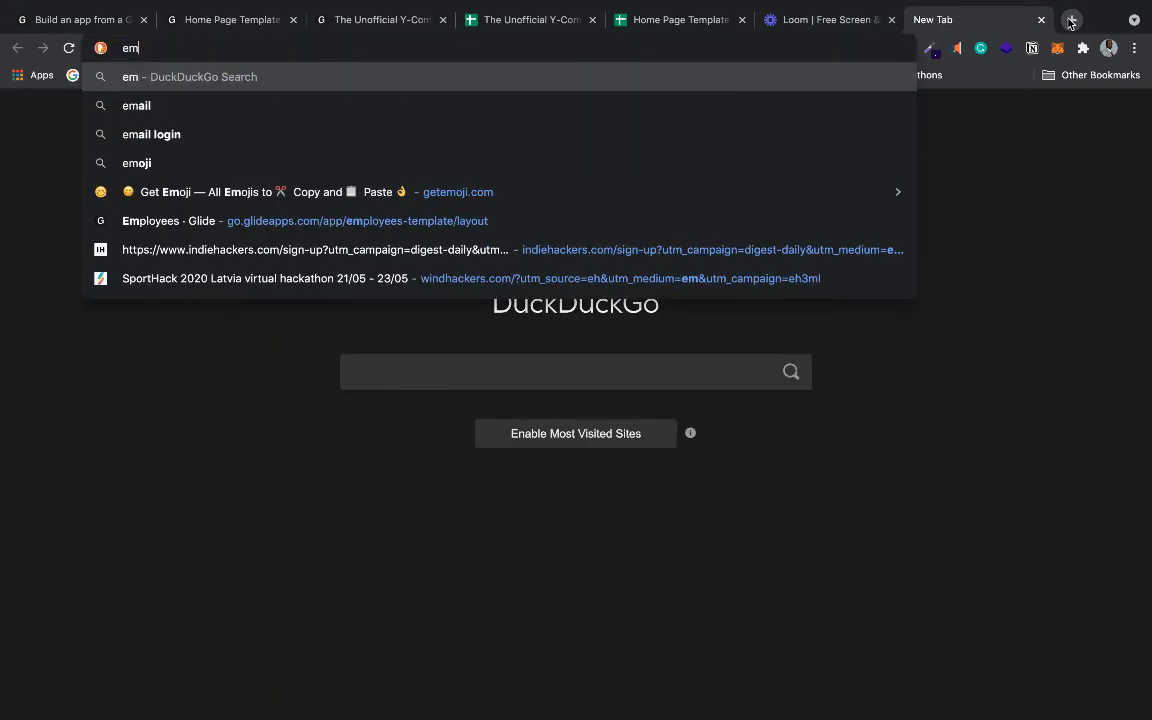
click(704, 190)
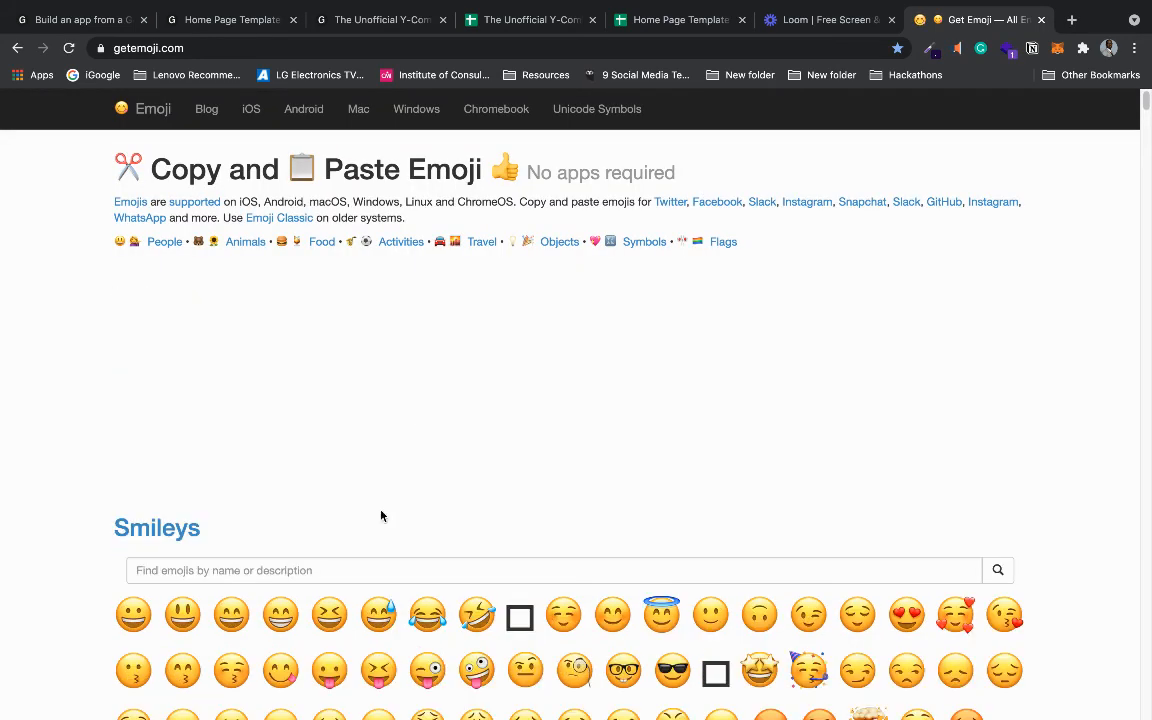
click(342, 566)
text(fist)
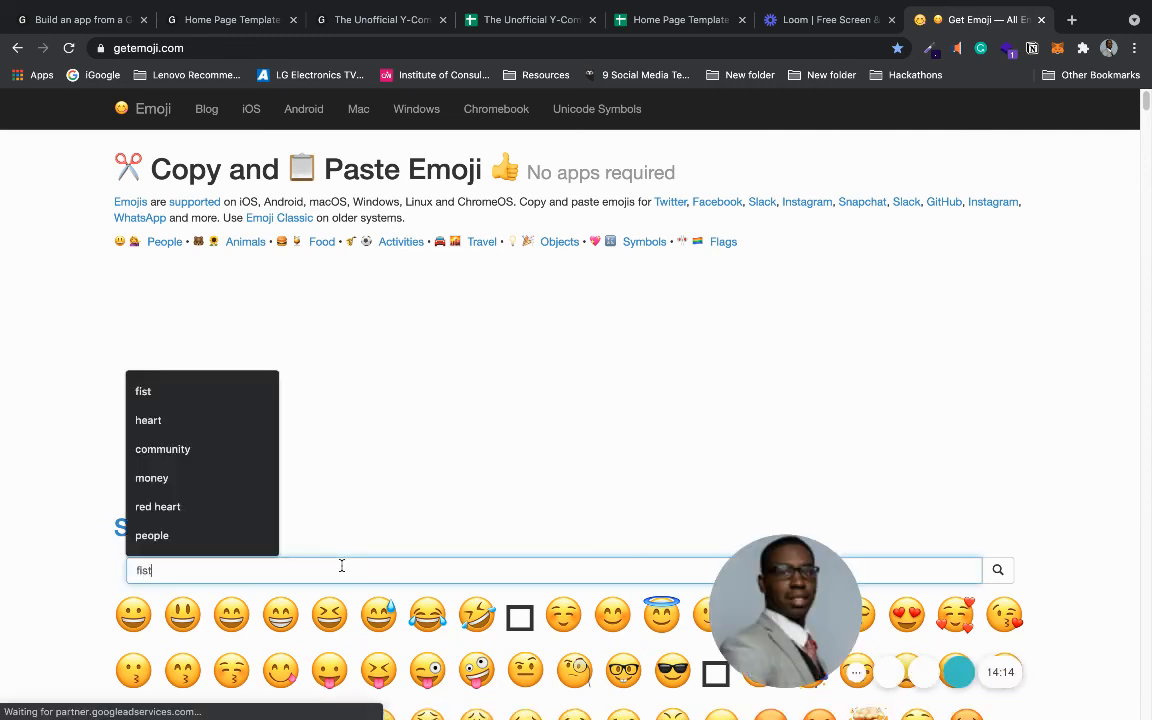
key(Return)
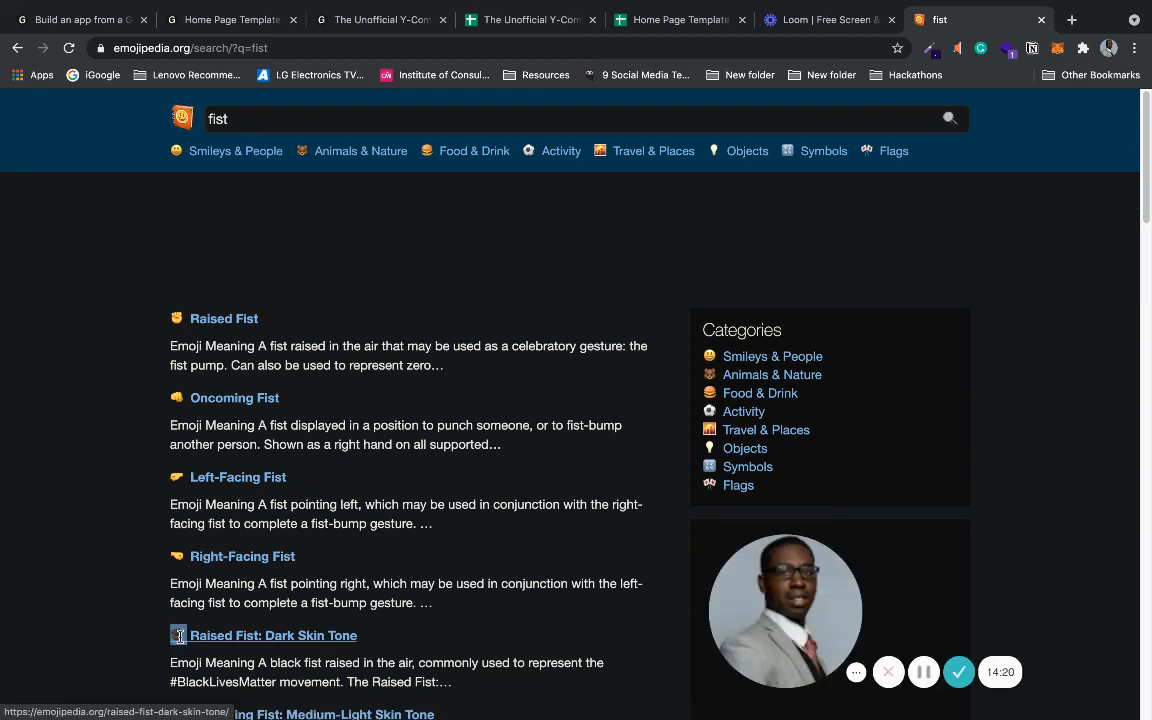
click(234, 22)
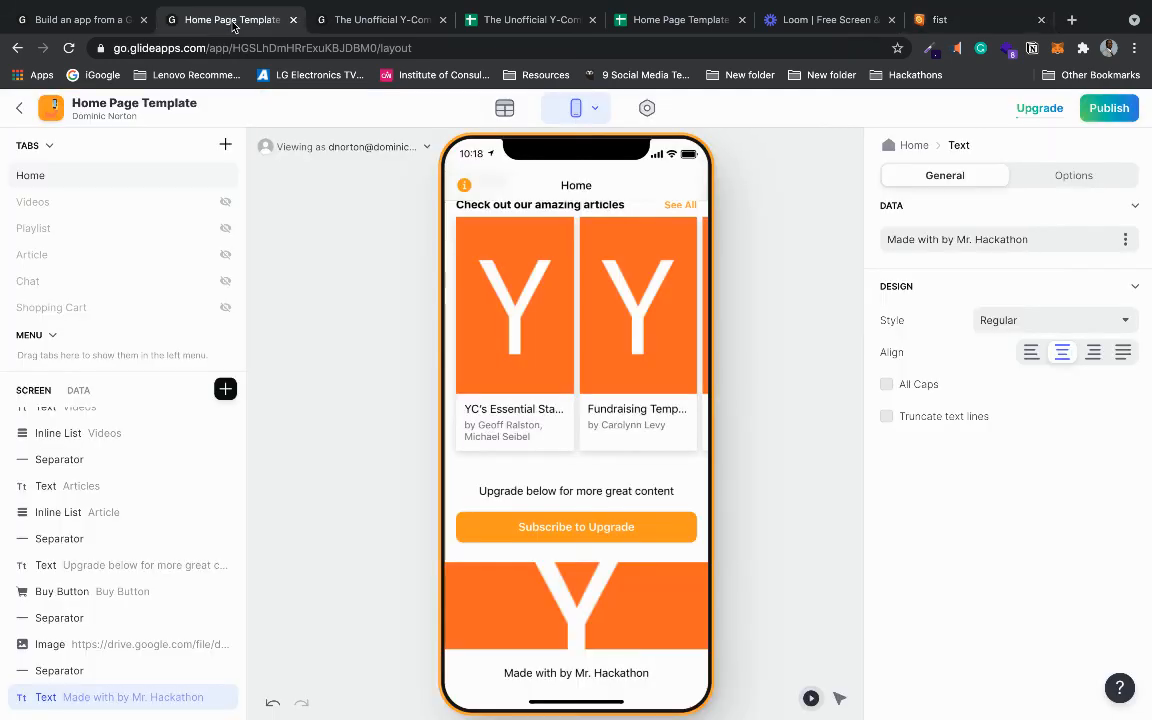
- Paste the fist emoji right after 'Made' in the footer credit text, then deselect the component
click(922, 239)
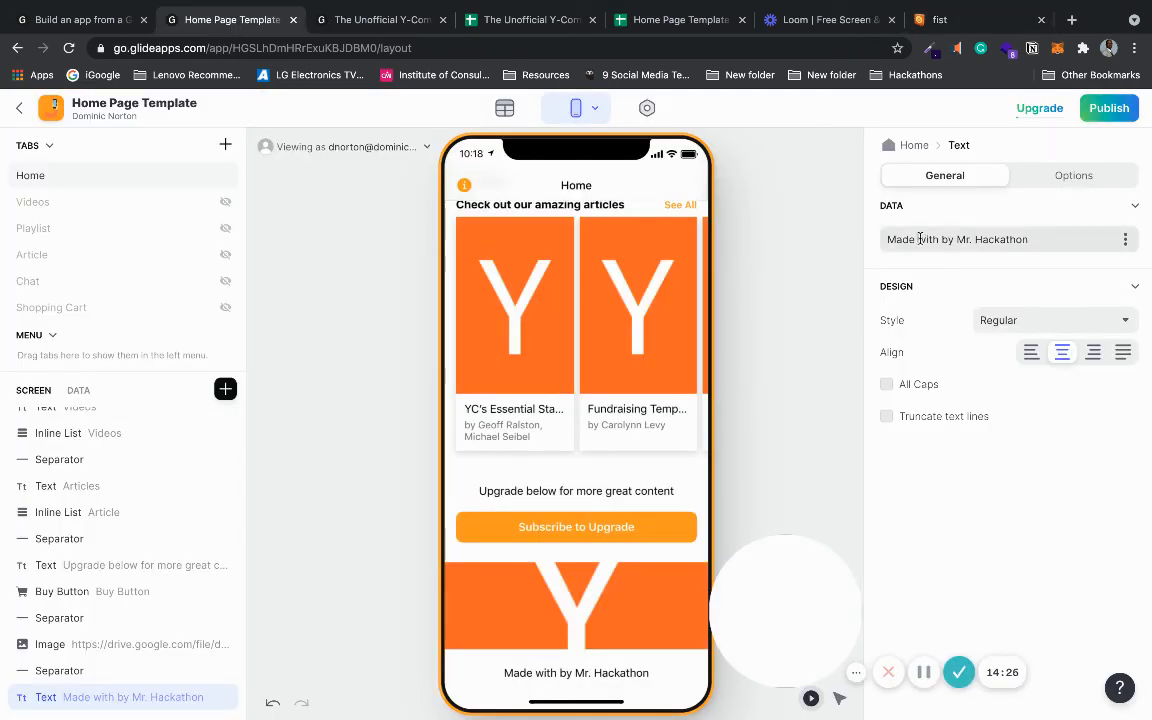
click(921, 239)
text(❤)
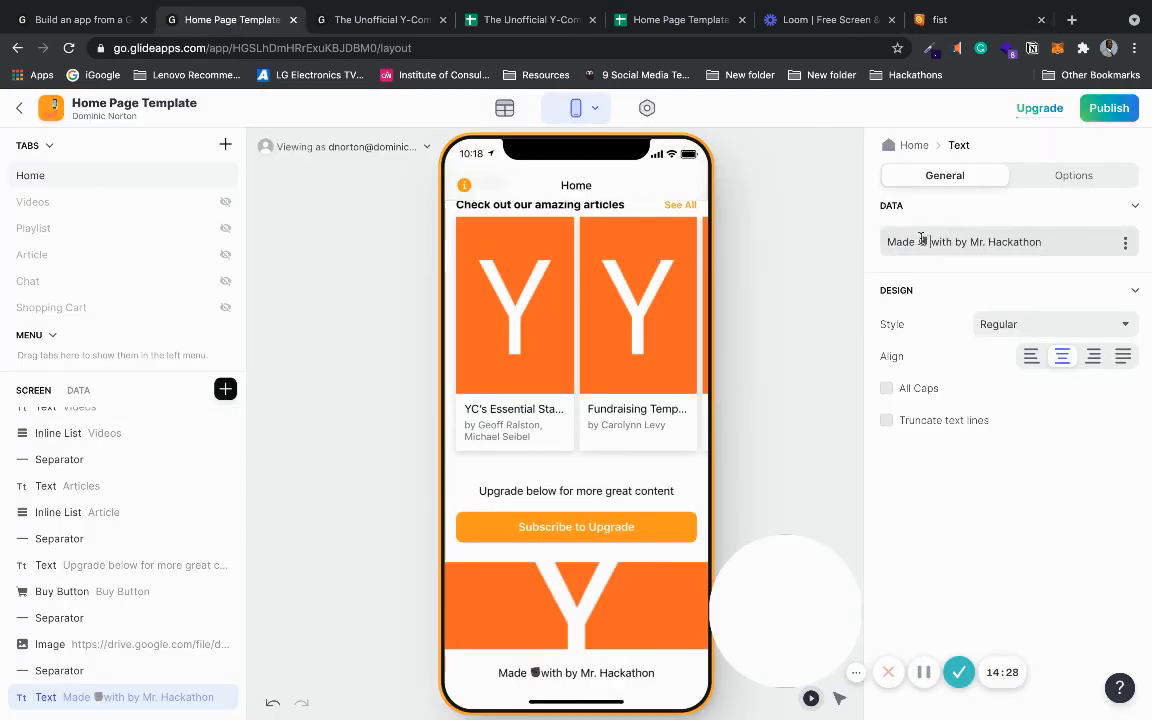
click(795, 401)
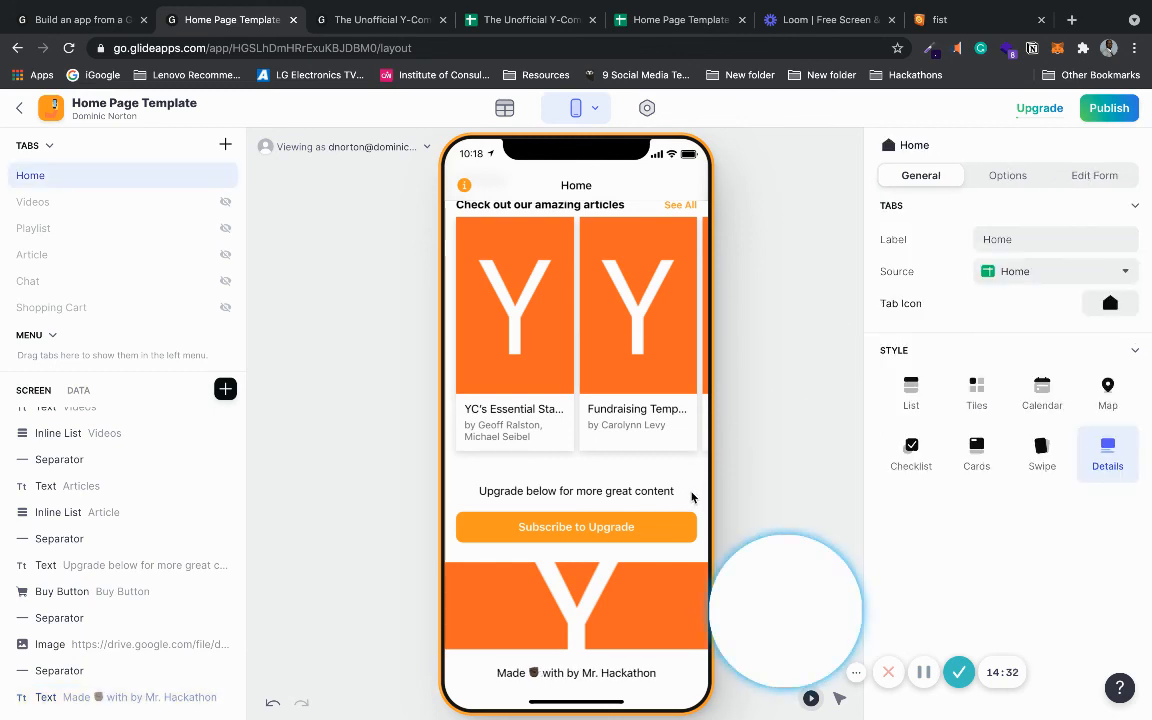
scroll(455, 683, up, 10)
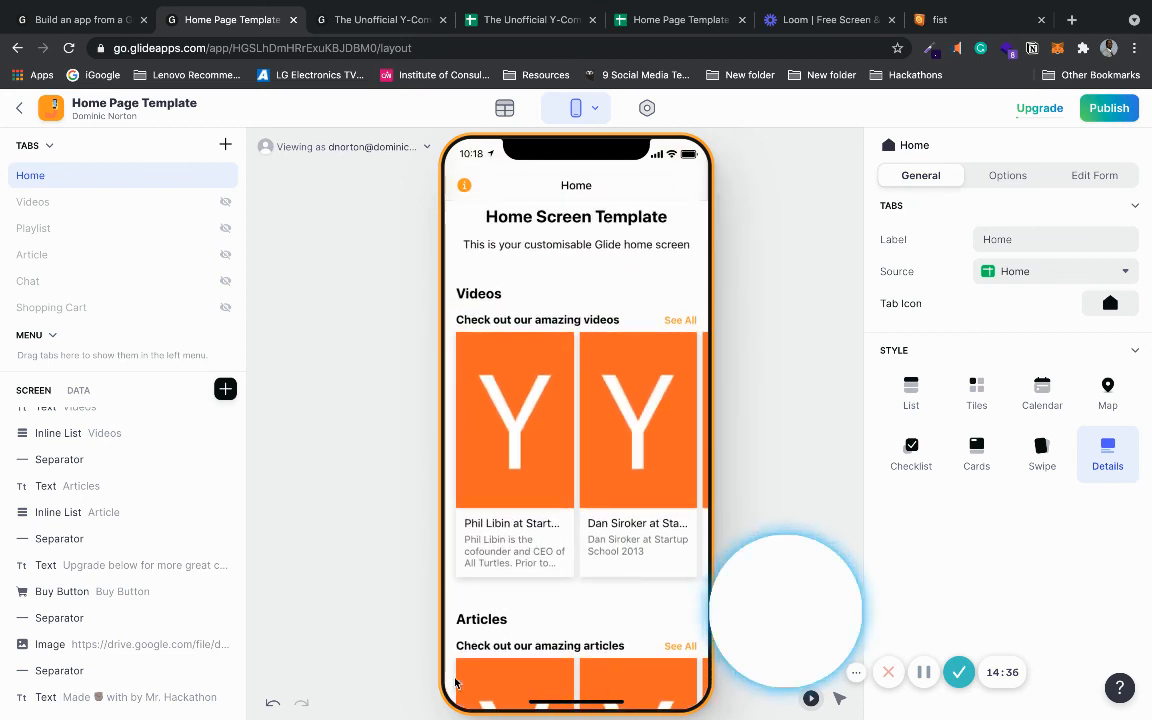
scroll(455, 683, down, 5)
scroll(455, 683, up, 2)
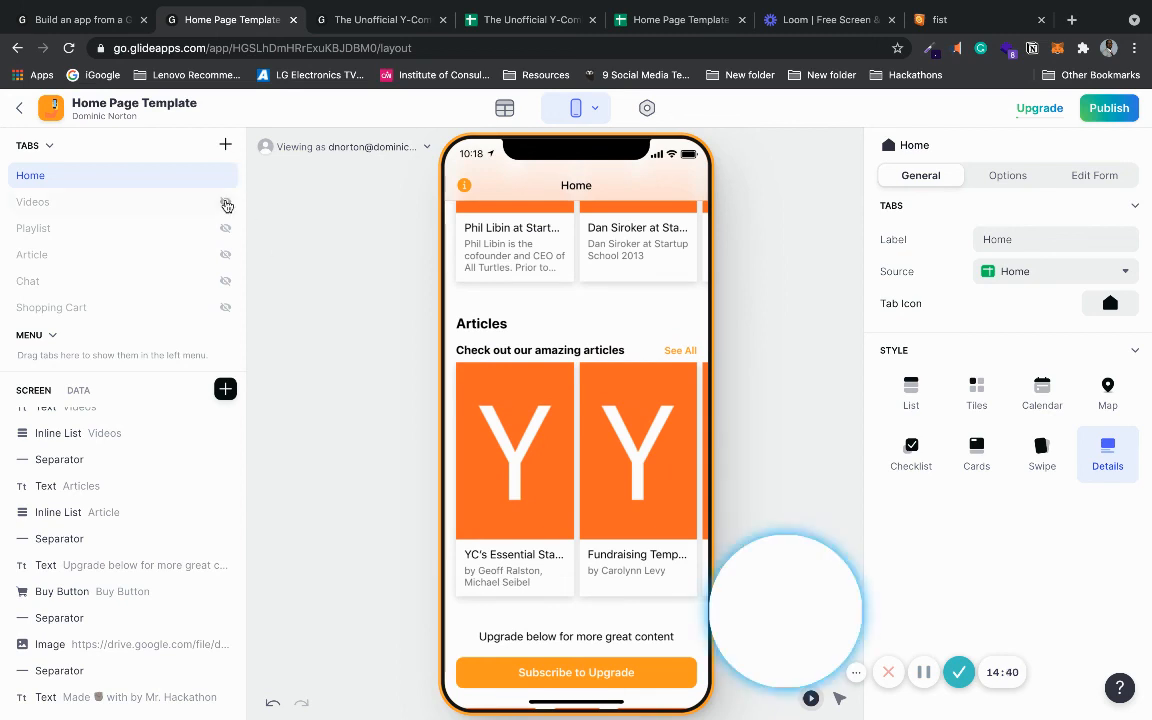
- Unhide the Videos tab and set its tab icon to the video play icon found by searching 'vid'
click(225, 201)
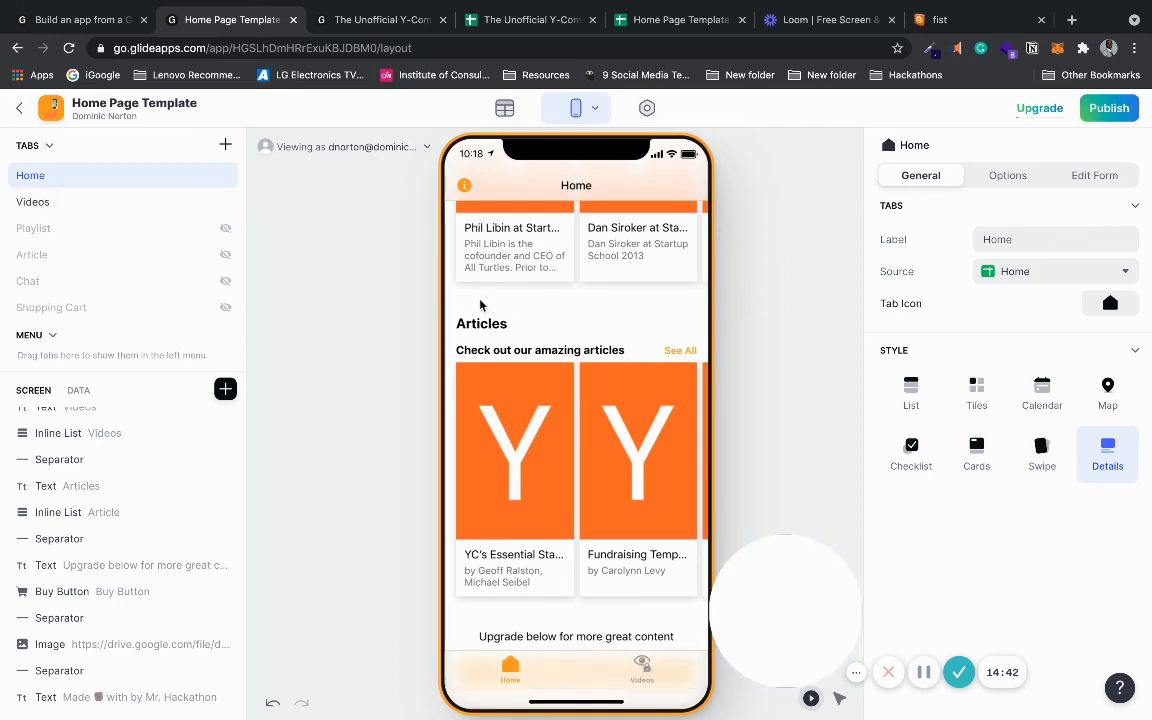
scroll(490, 320, down, 1)
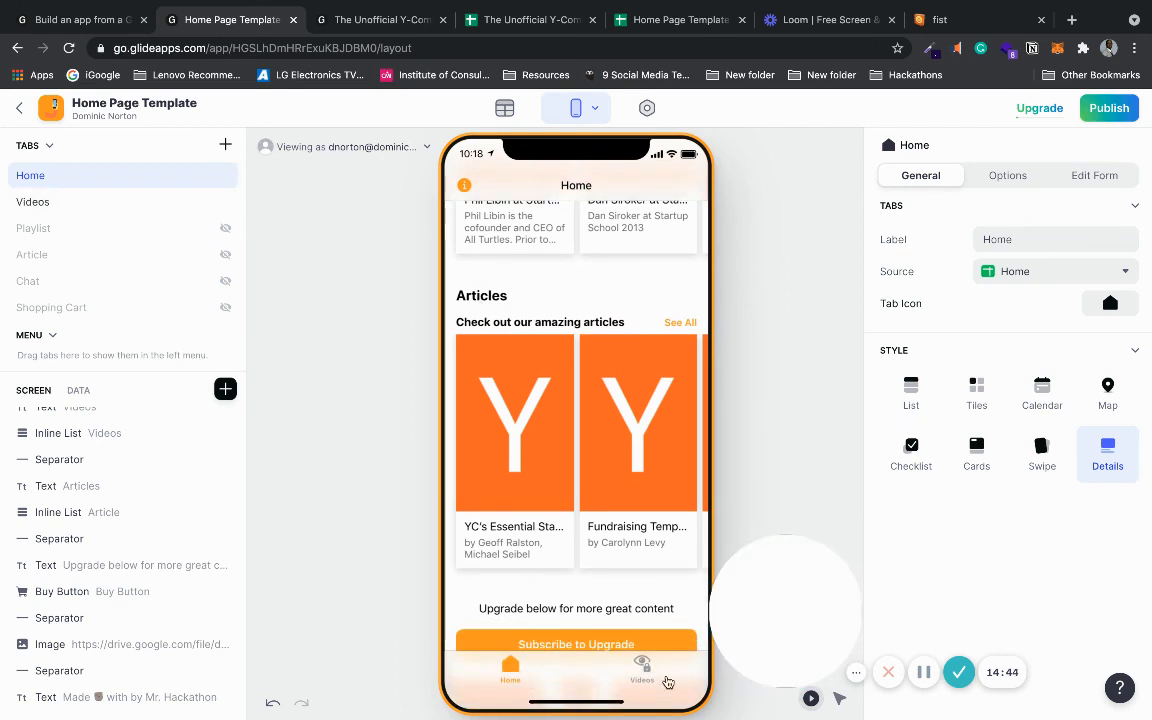
click(664, 680)
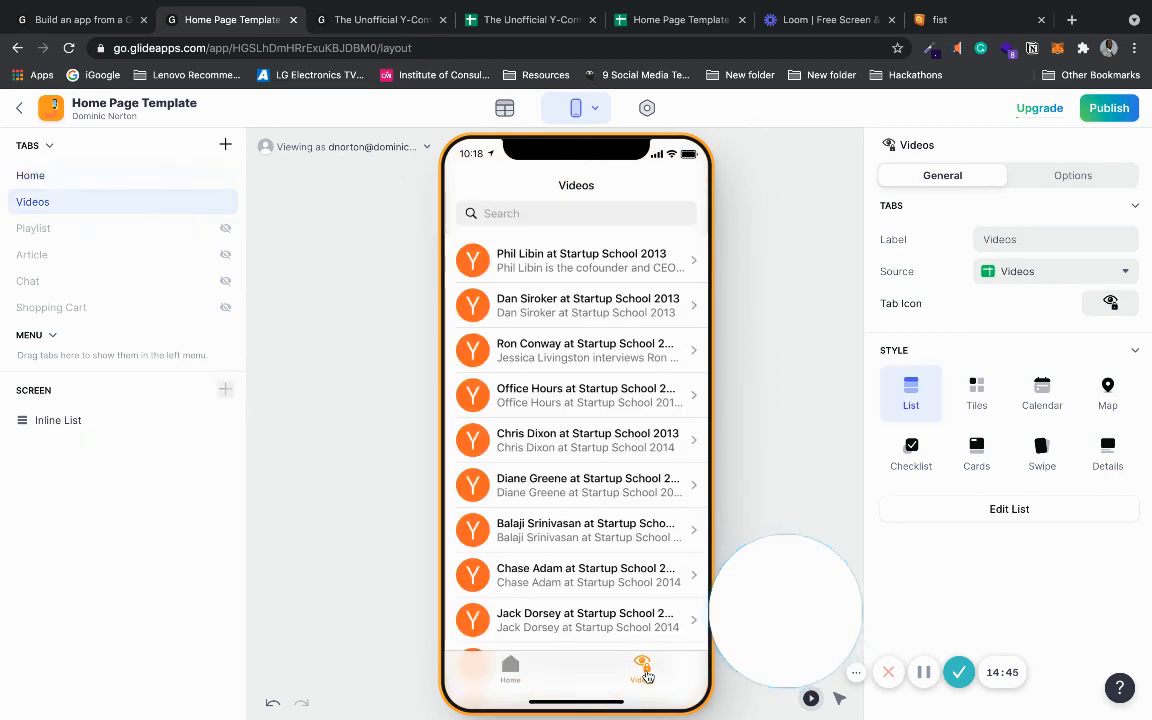
click(1111, 303)
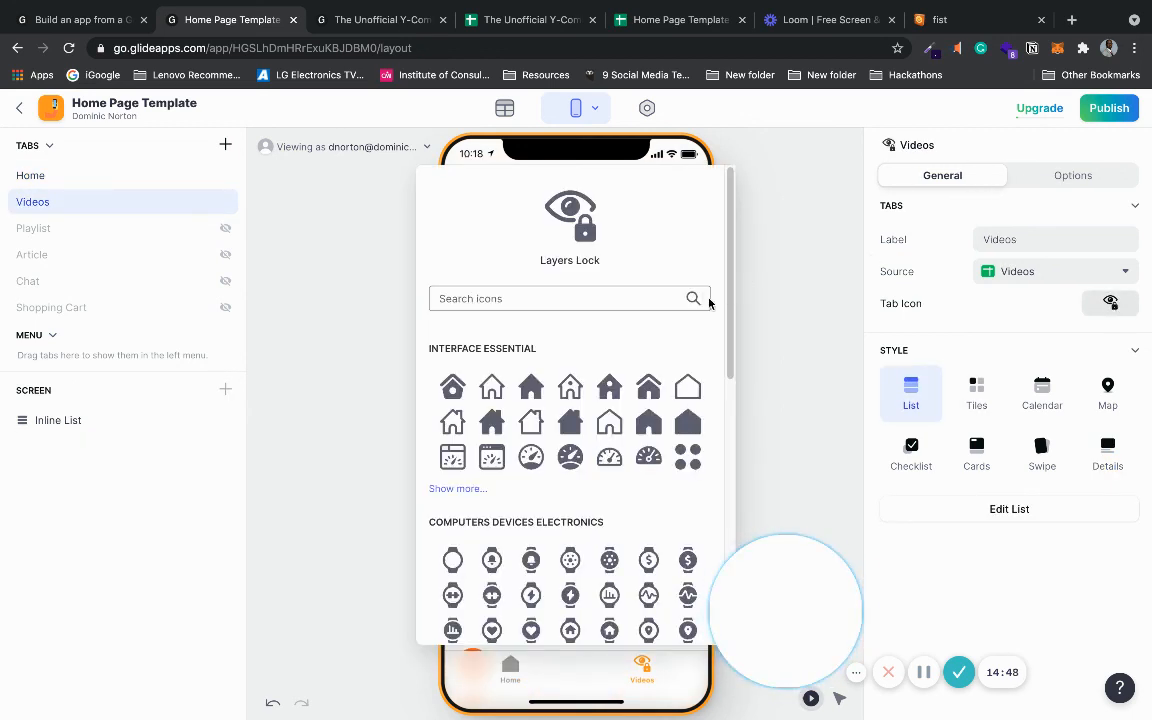
click(635, 297)
text(video)
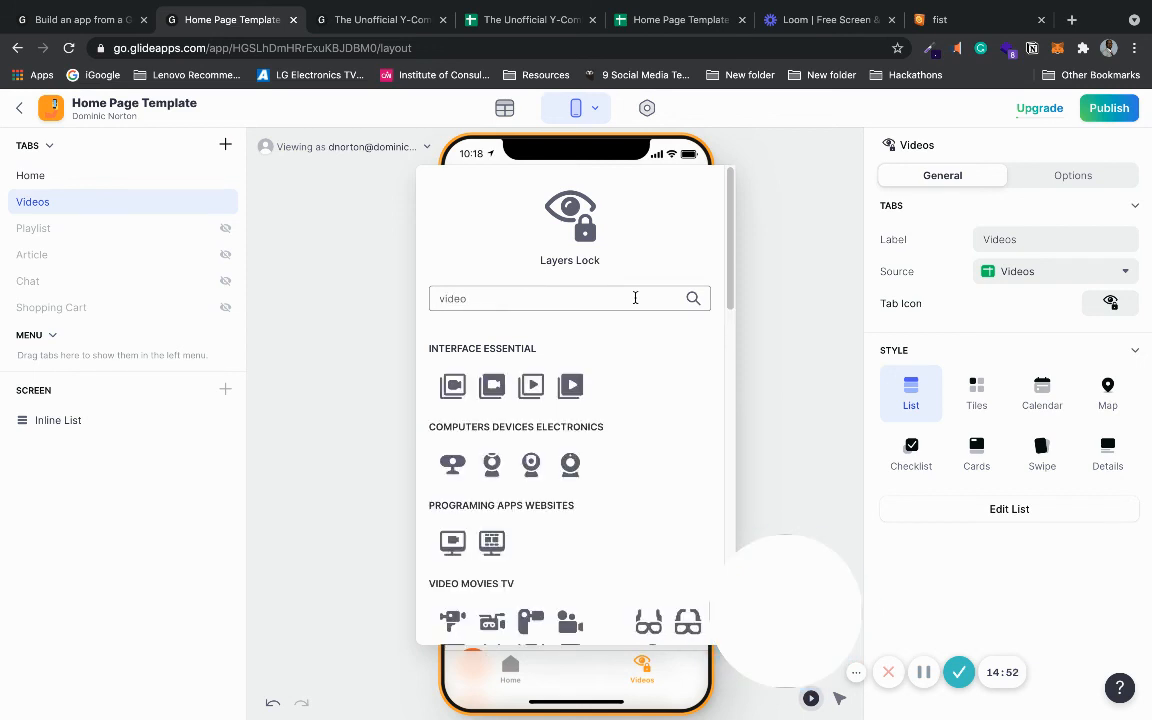
click(570, 385)
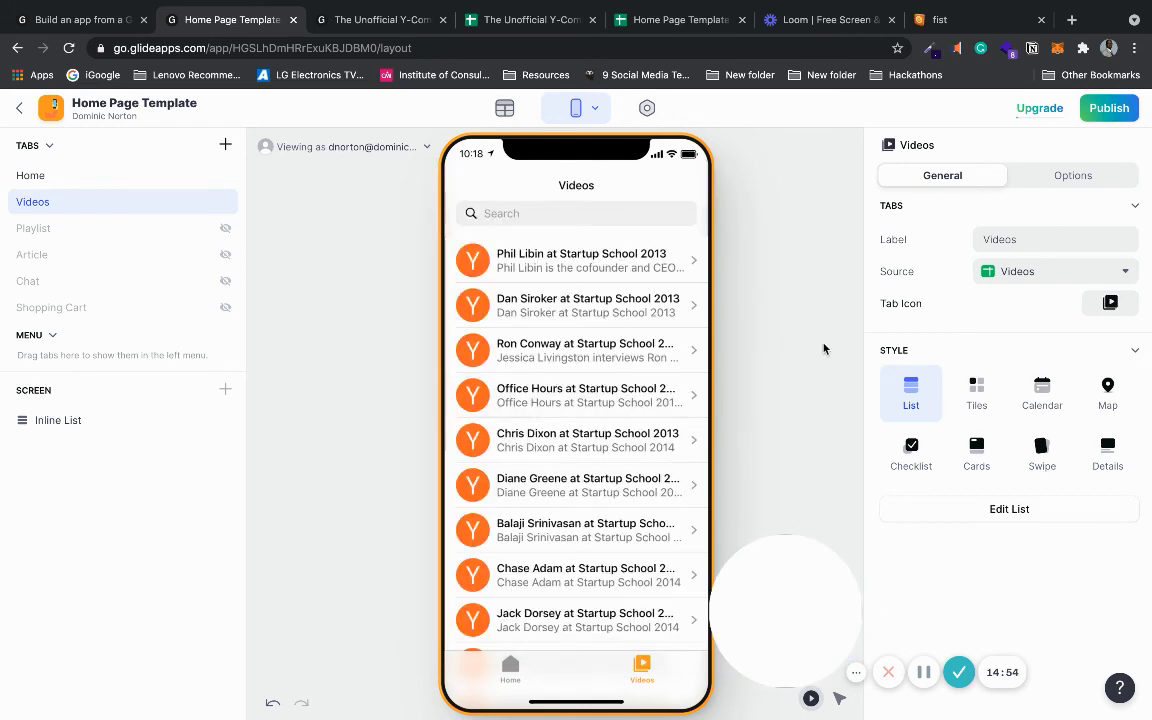
click(517, 665)
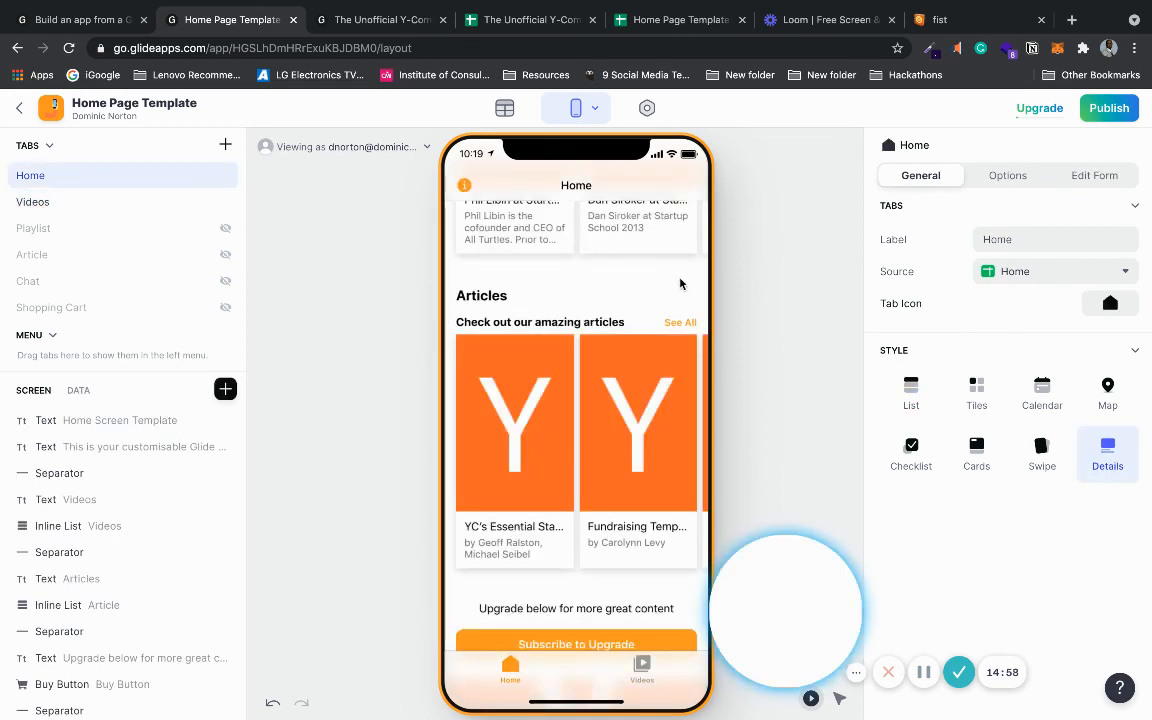
scroll(680, 284, up, 5)
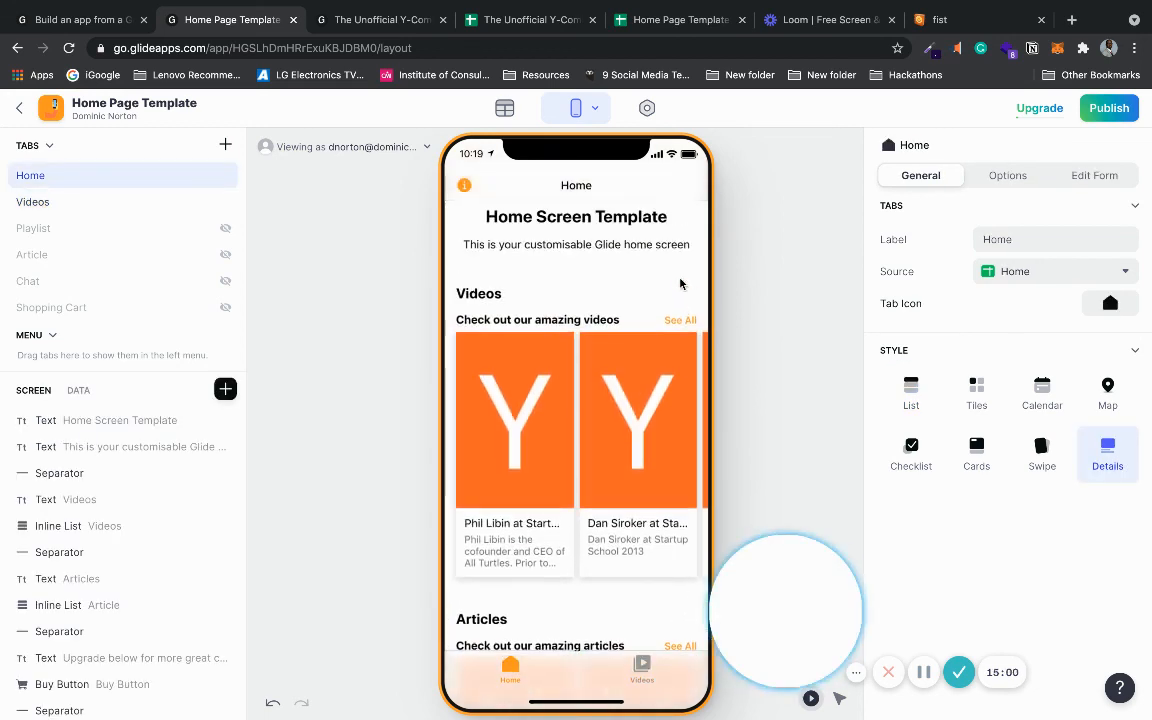
scroll(680, 284, down, 5)
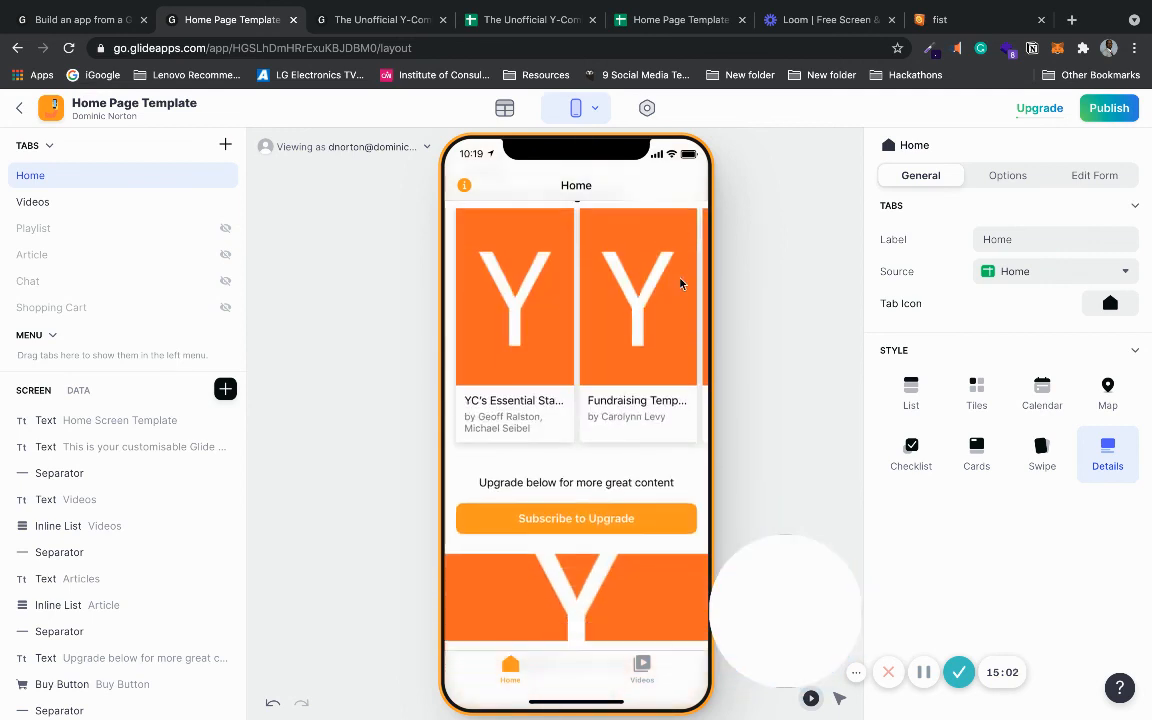
scroll(680, 284, down, 1)
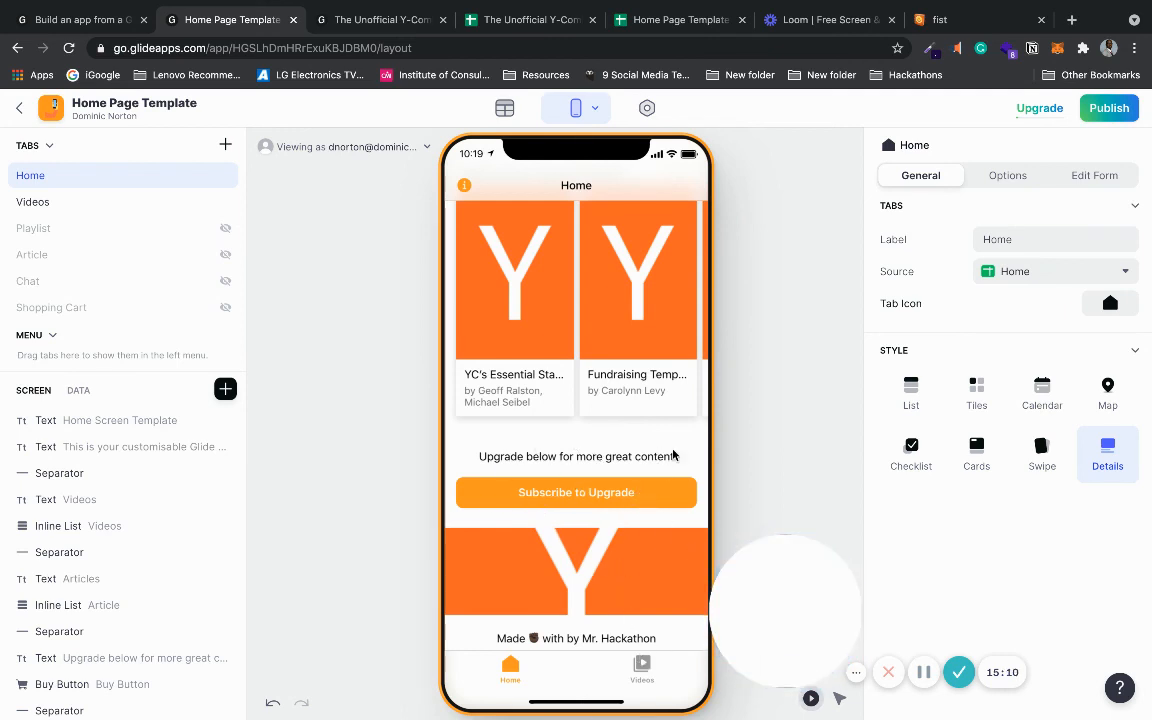
scroll(680, 445, up, 1)
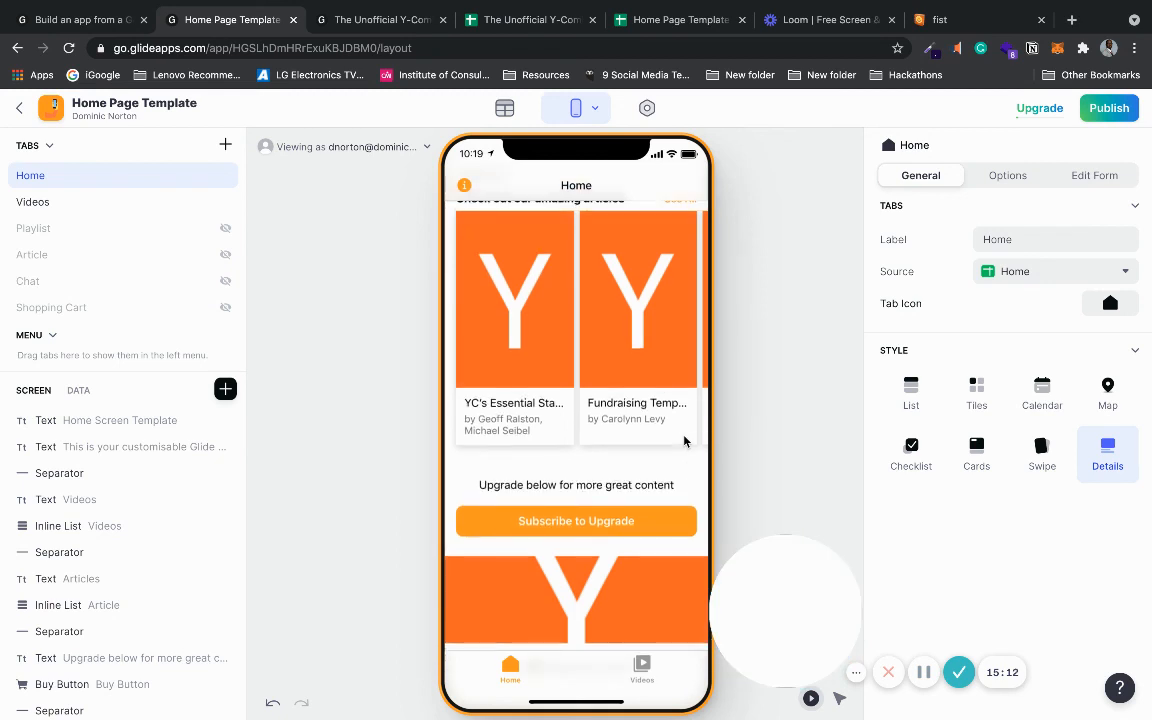
scroll(684, 441, up, 8)
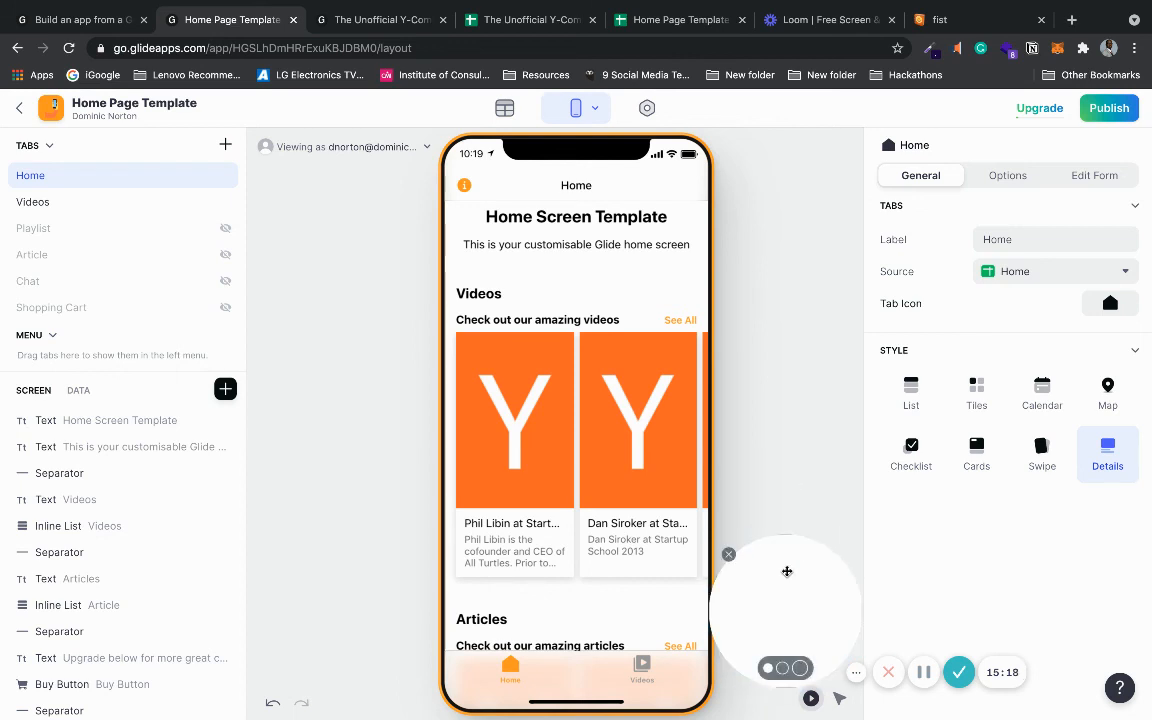
drag(787, 568, 795, 532)
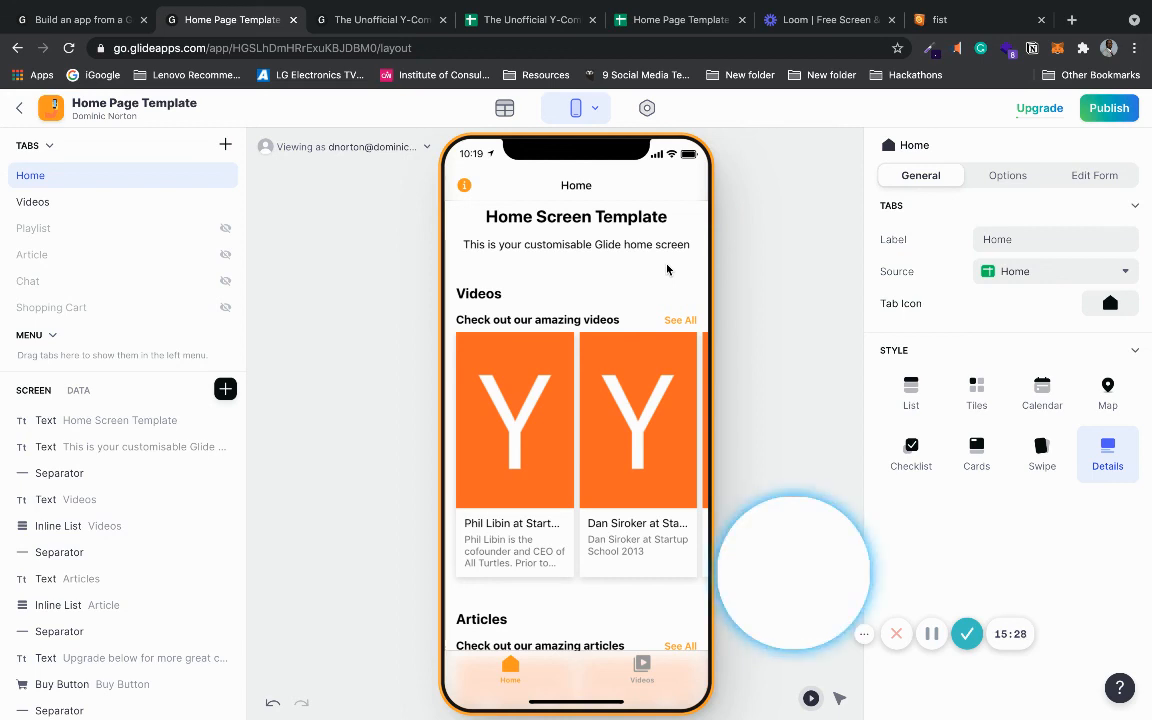
mouse_move(770, 540)
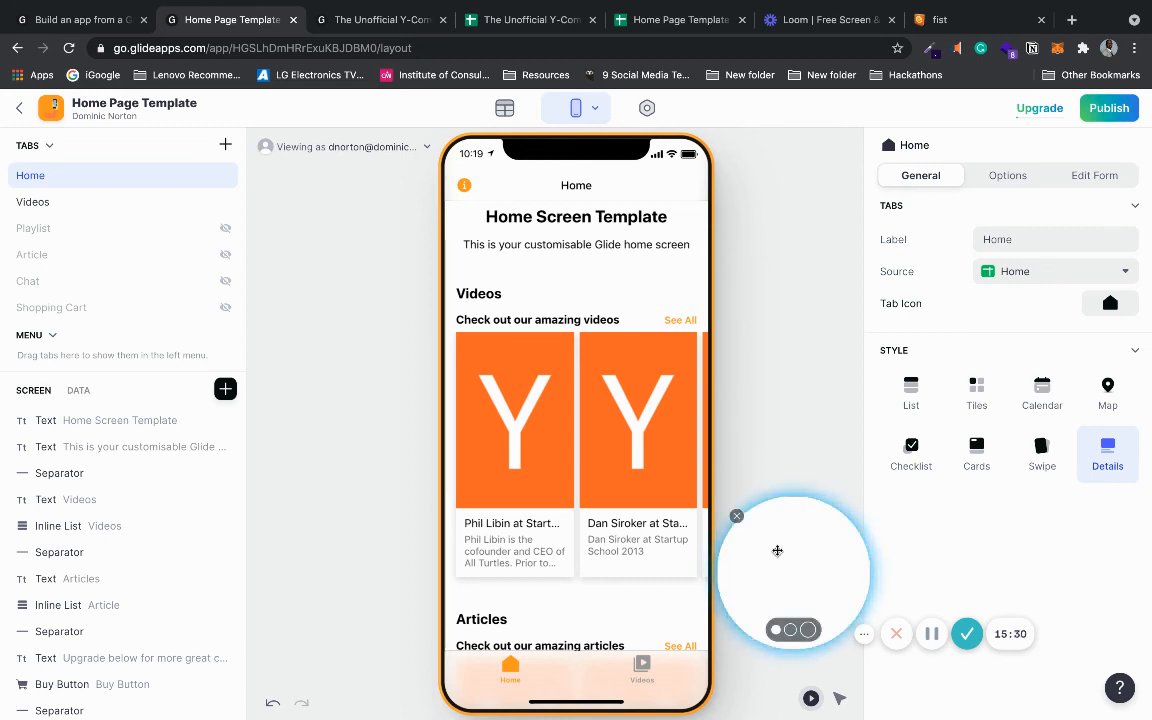
mouse_move(777, 548)
mouse_down()
mouse_move(746, 537)
mouse_move(763, 550)
mouse_up()
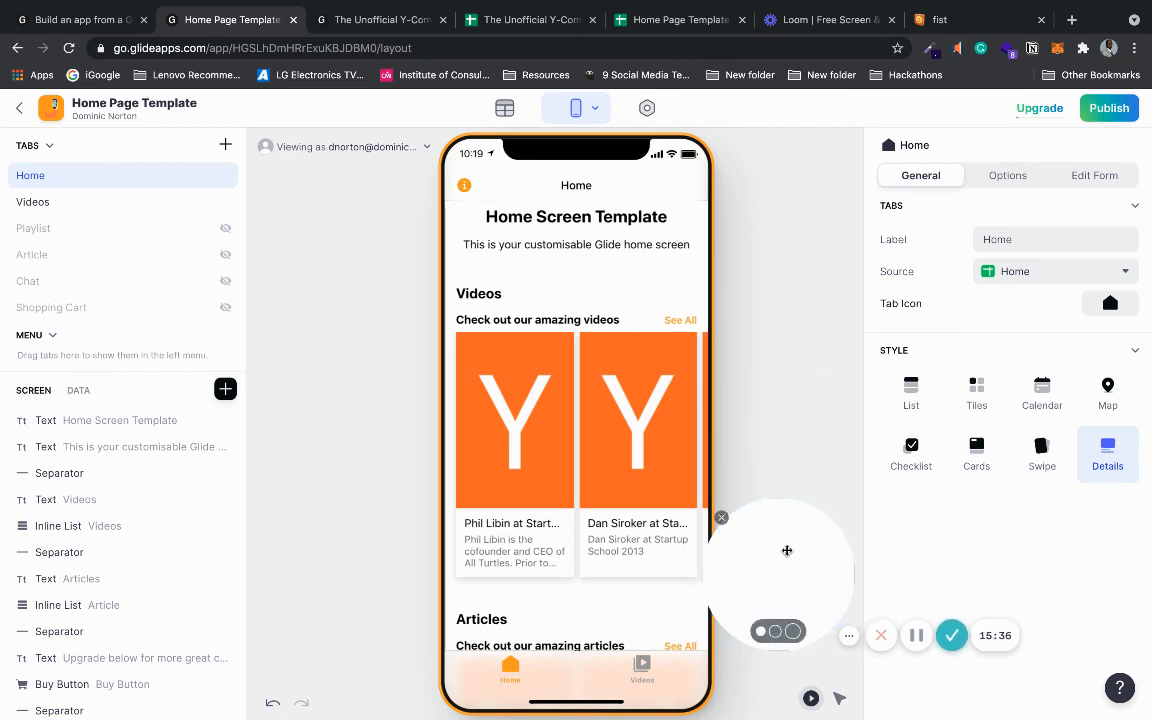
drag(787, 553, 788, 559)
click(788, 559)
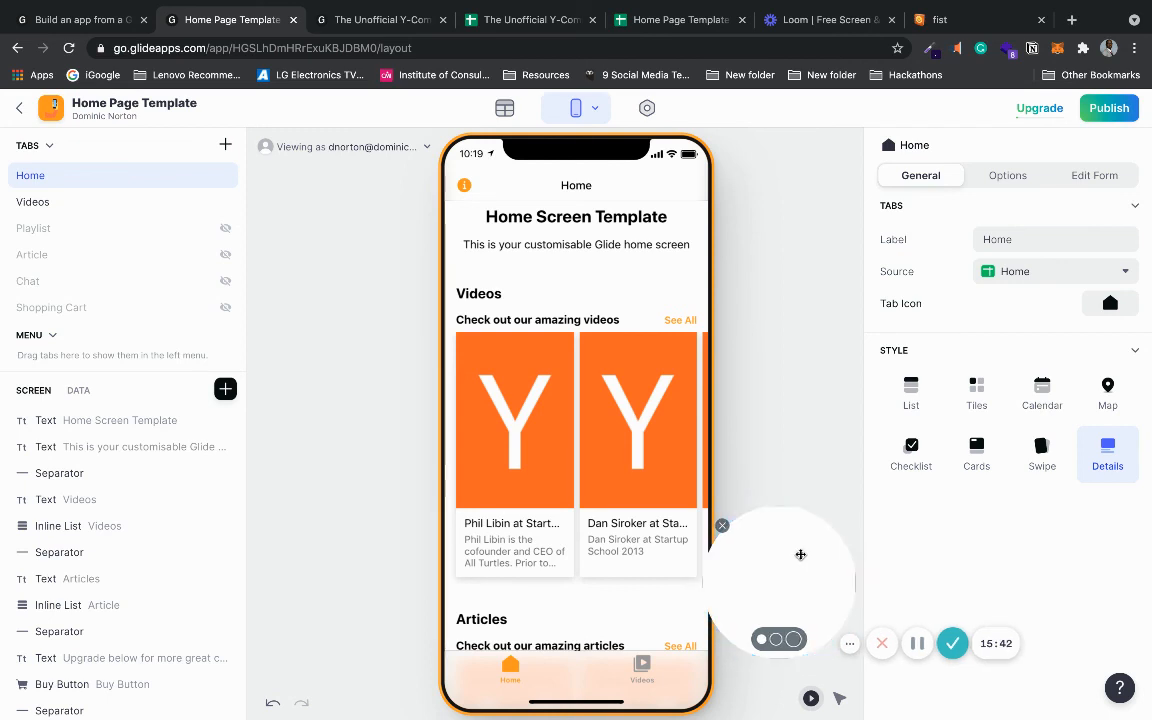
click(801, 555)
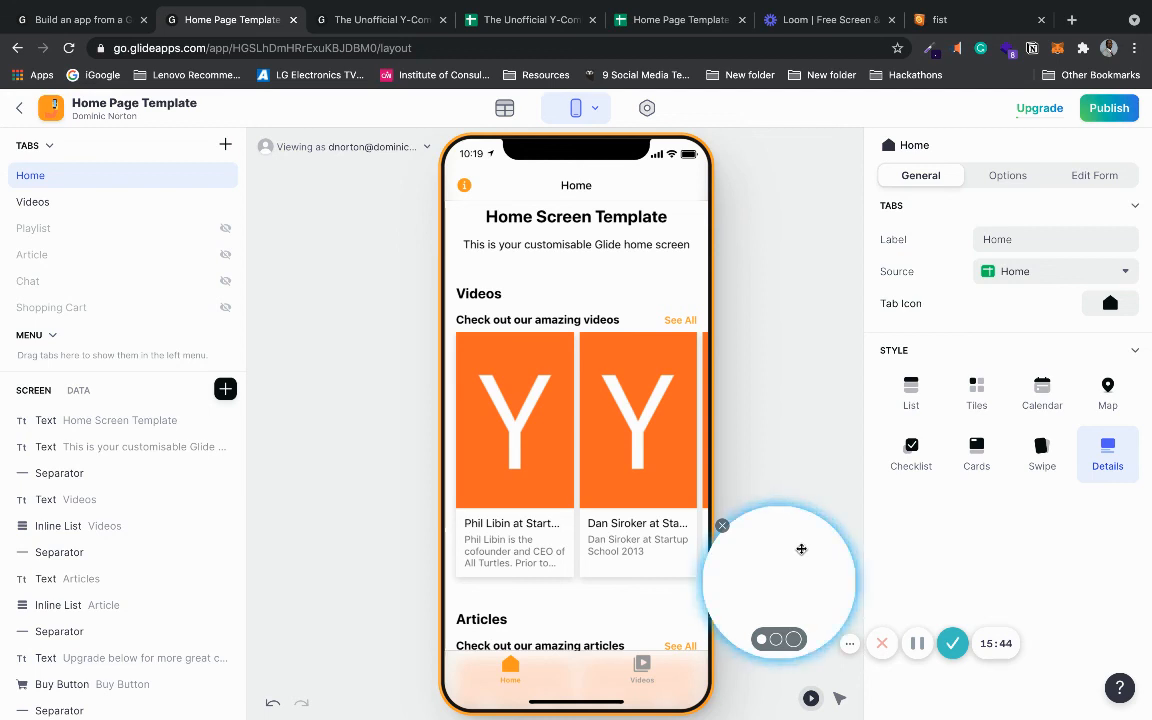